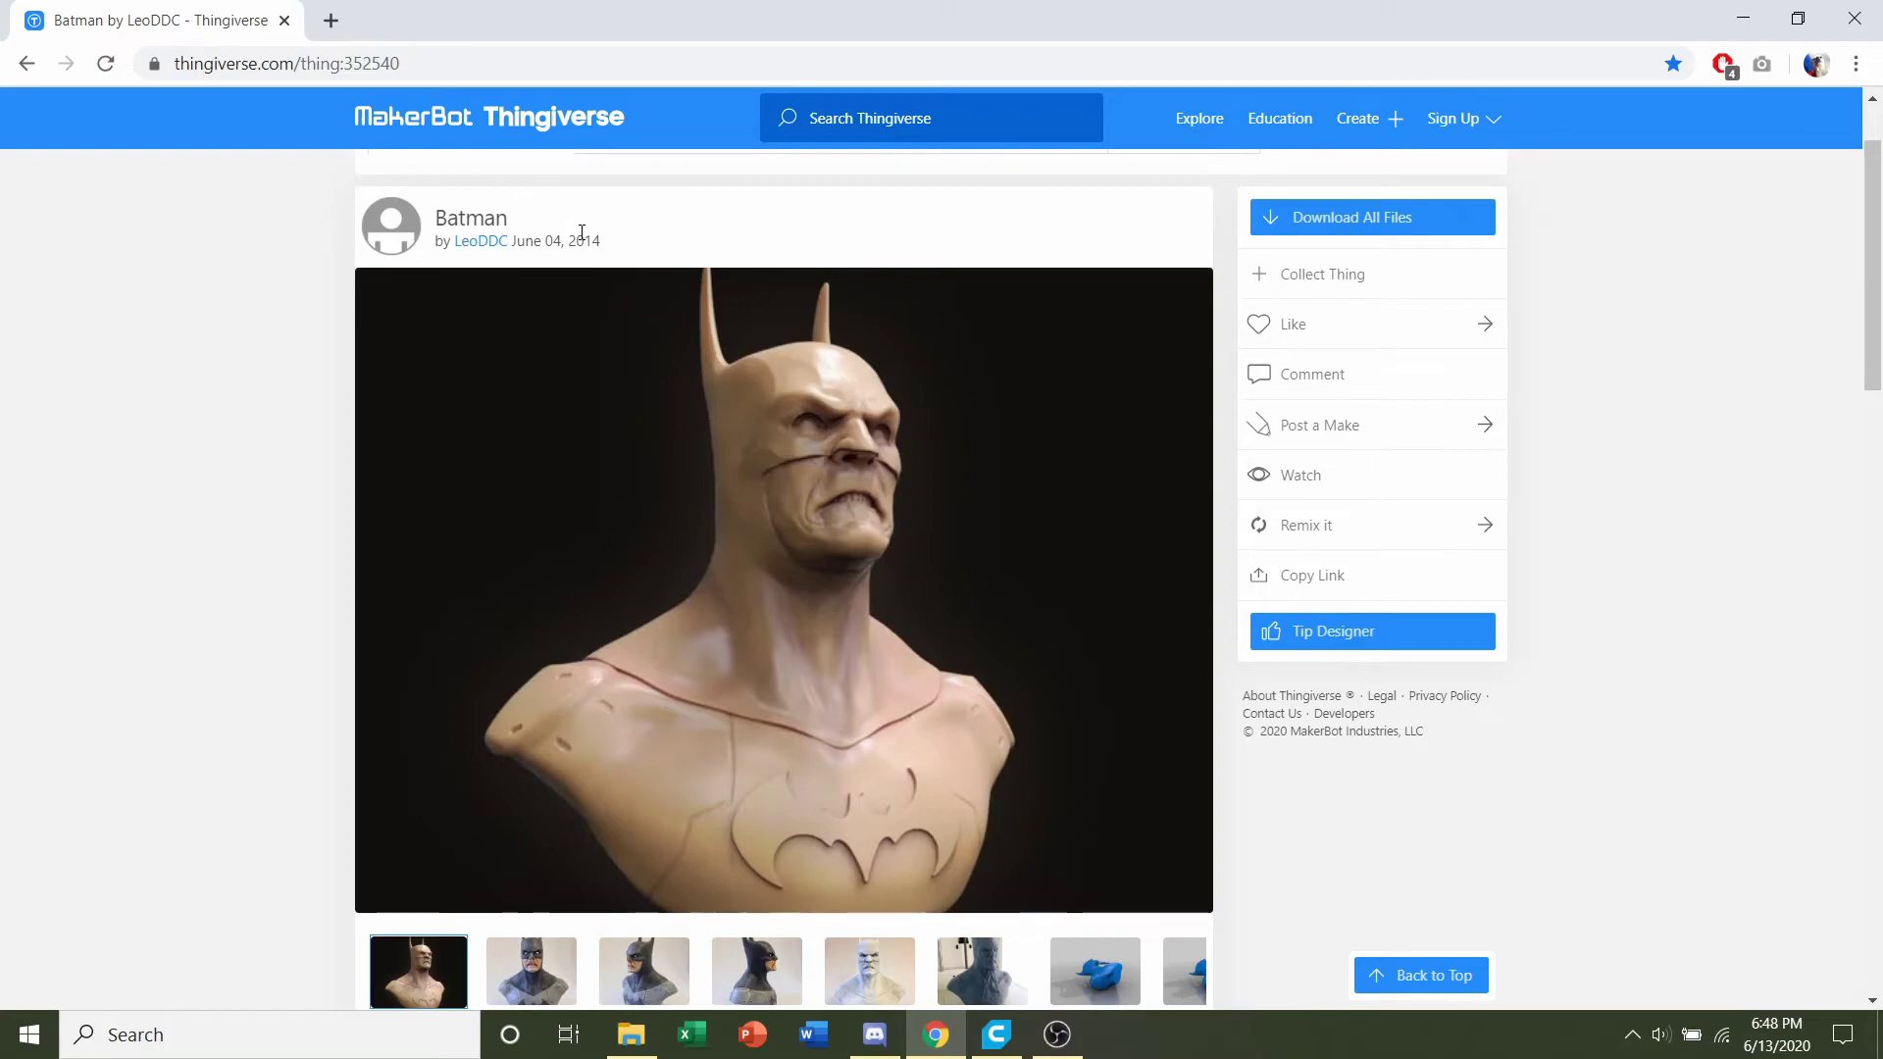
Read through the model notes and highlight the line 'THE CHIN MUST HAVE SUPPORTS!'
scroll(244, 337, "down", 7)
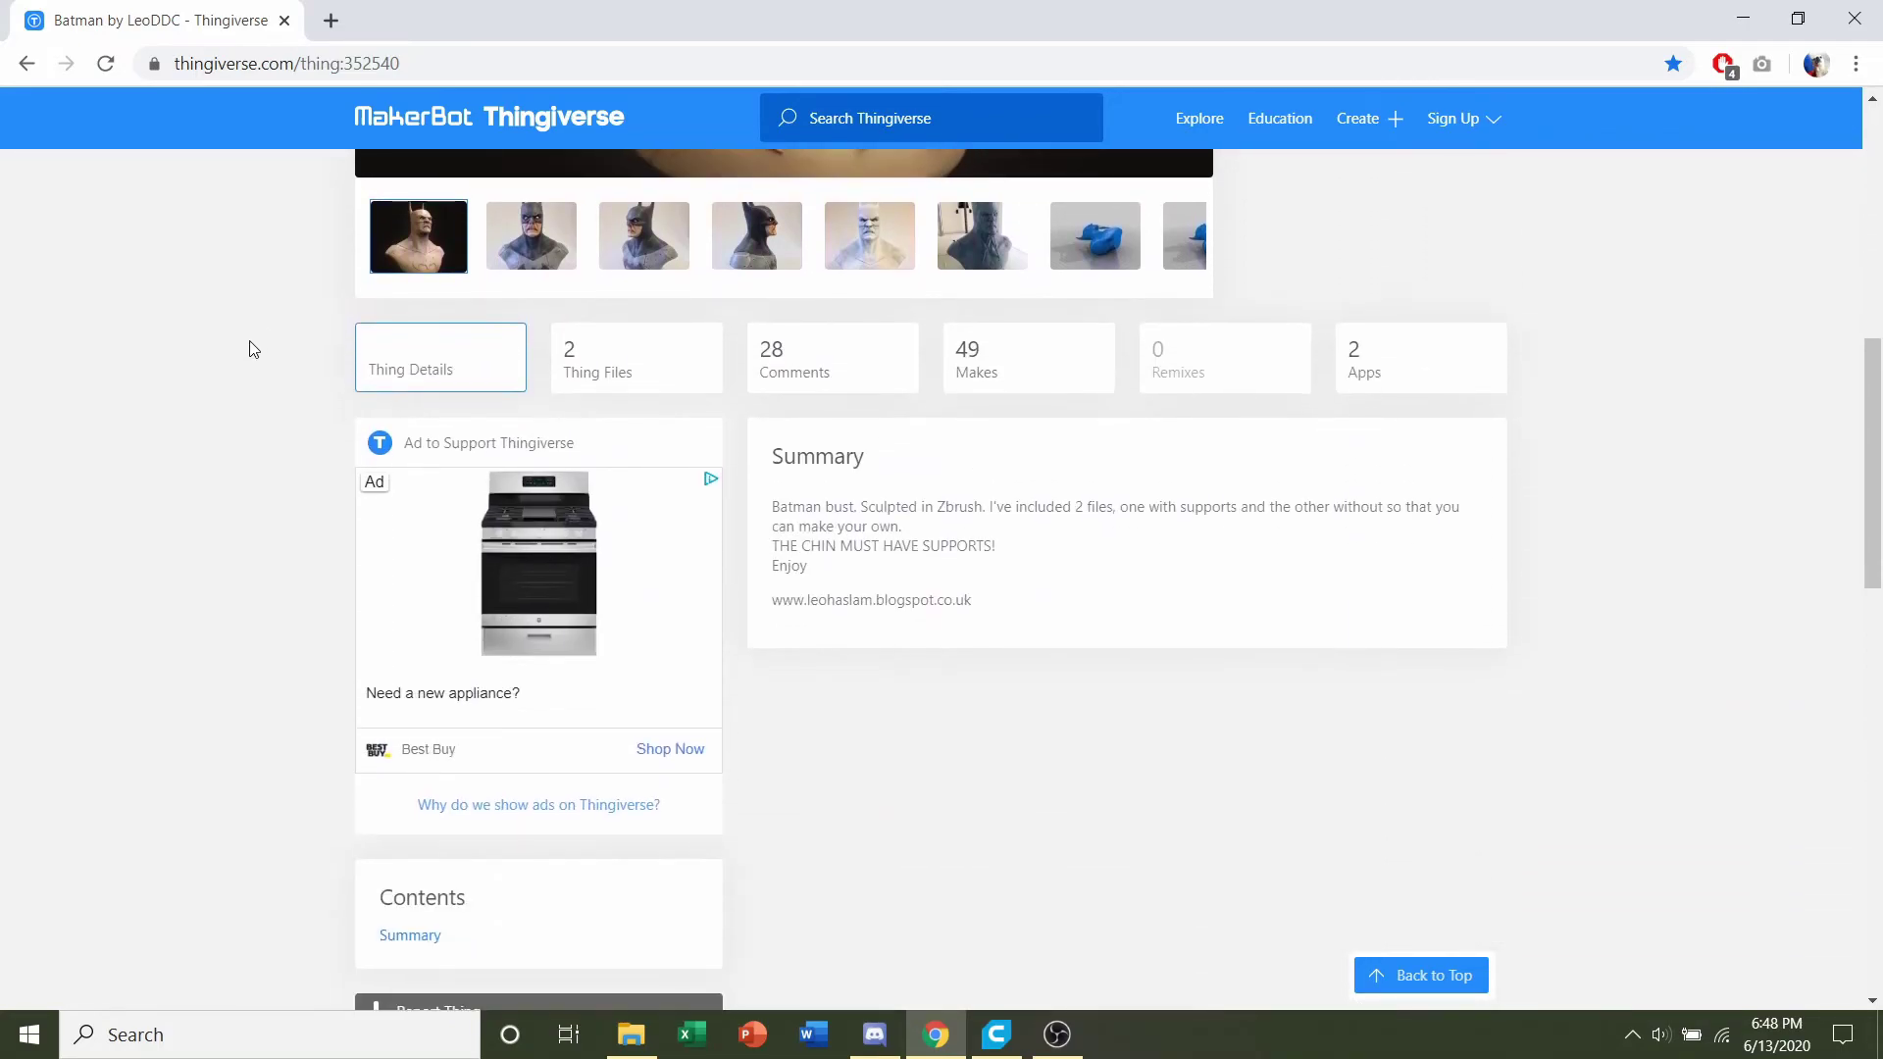
left_click_drag(1022, 549, 770, 547)
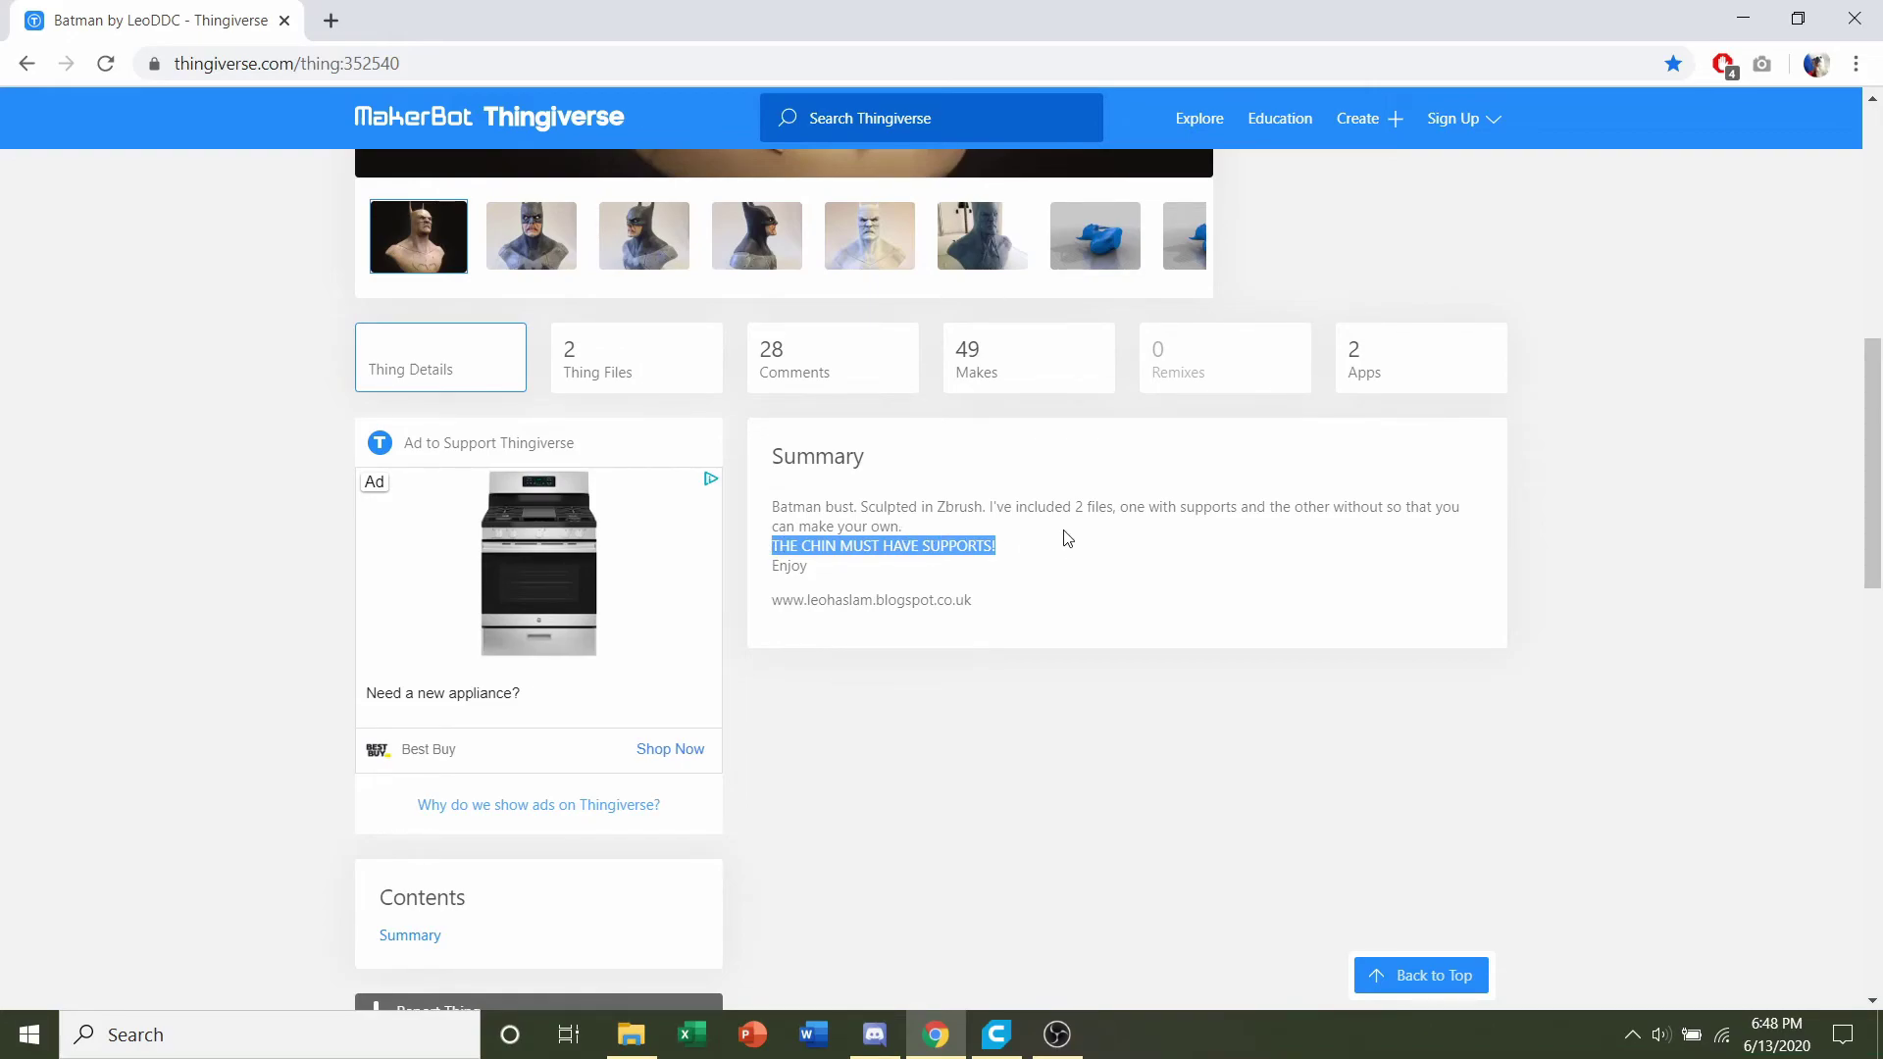
scroll(1067, 539, "up", 4, "ctrl")
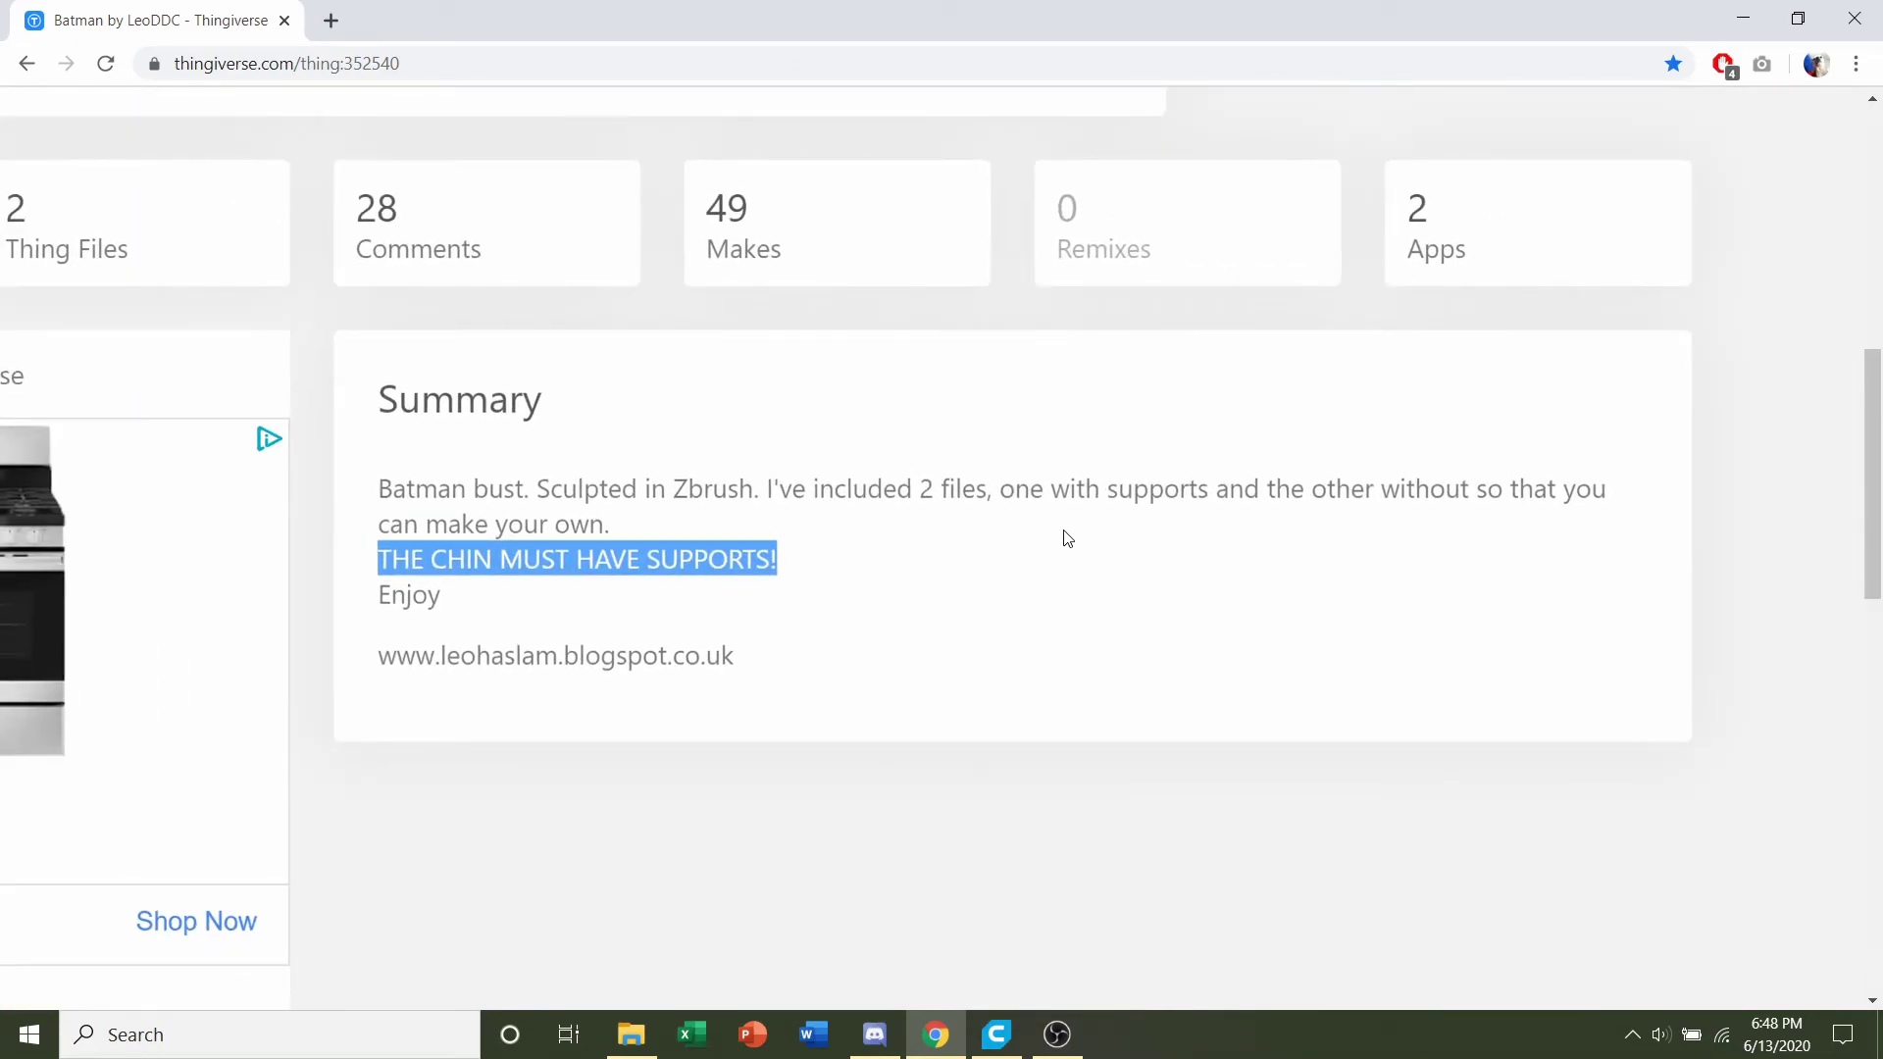
scroll(1067, 538, "down", 4, "ctrl")
scroll(1063, 533, "up", 8)
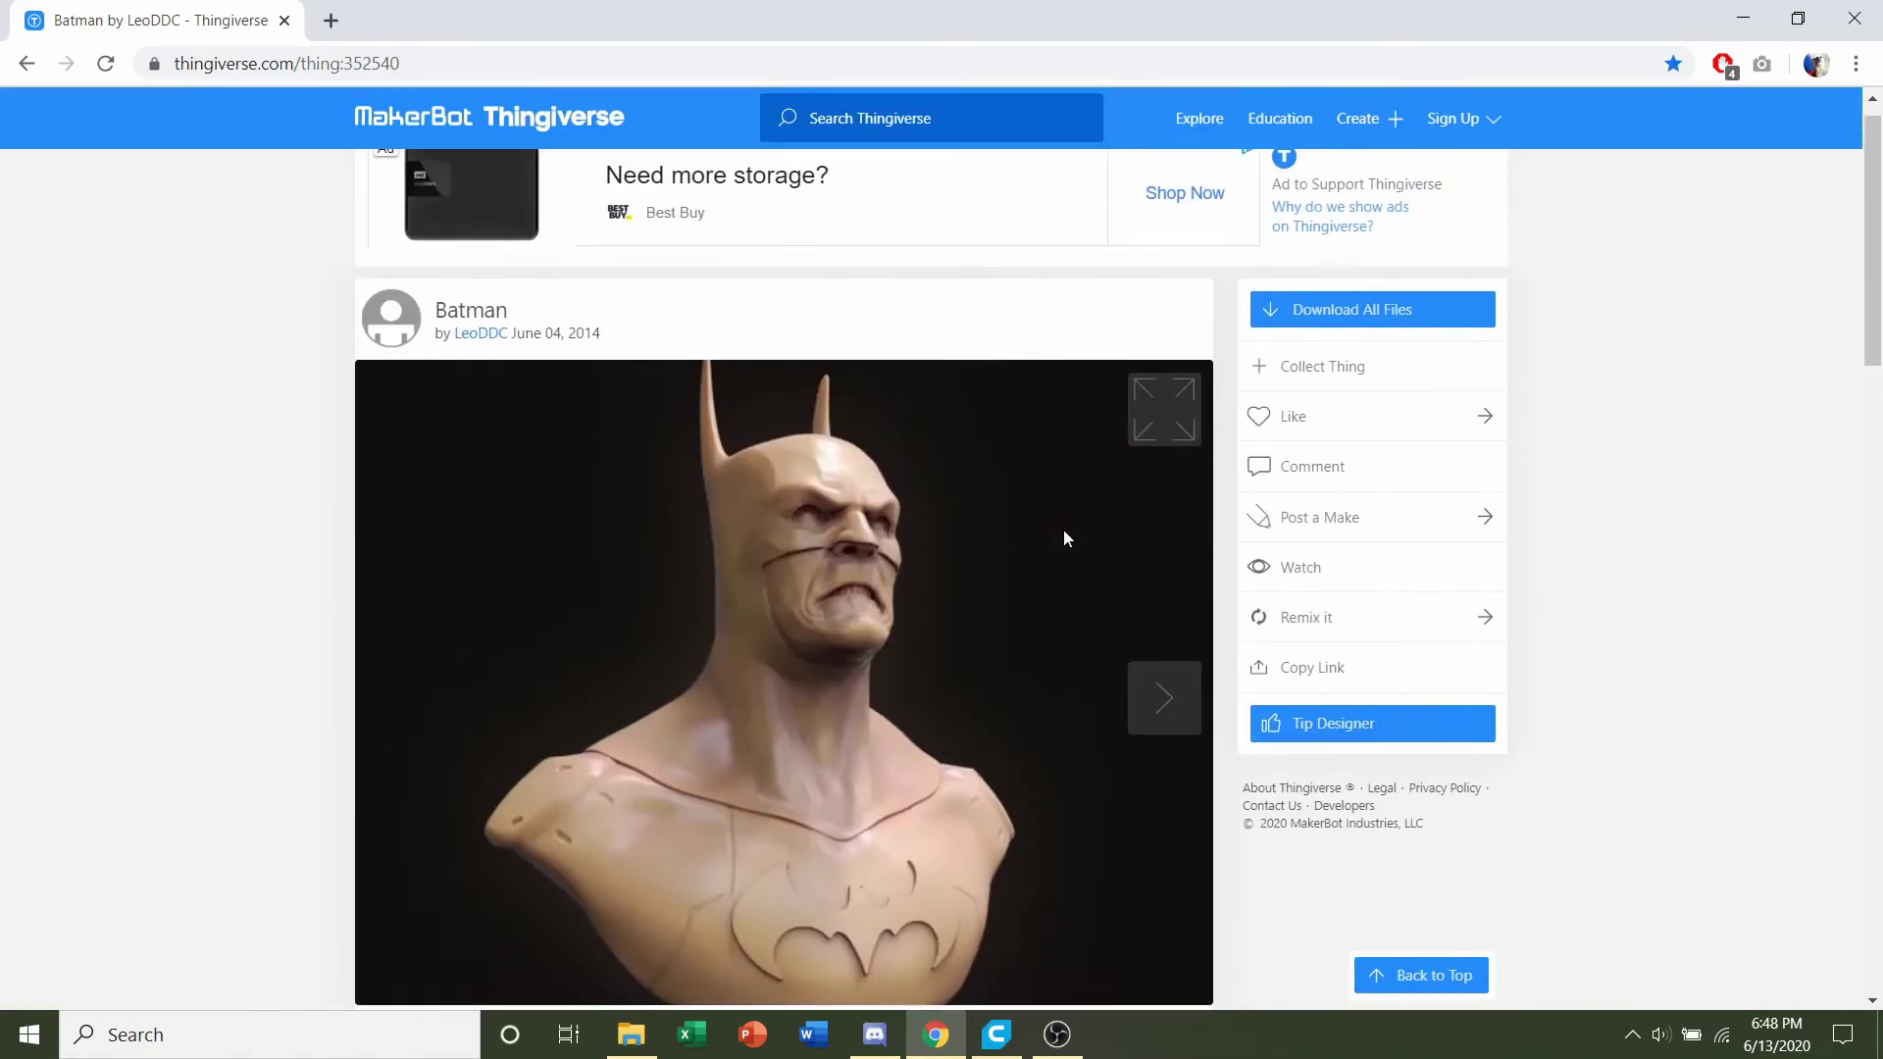
scroll(1534, 471, "down", 1)
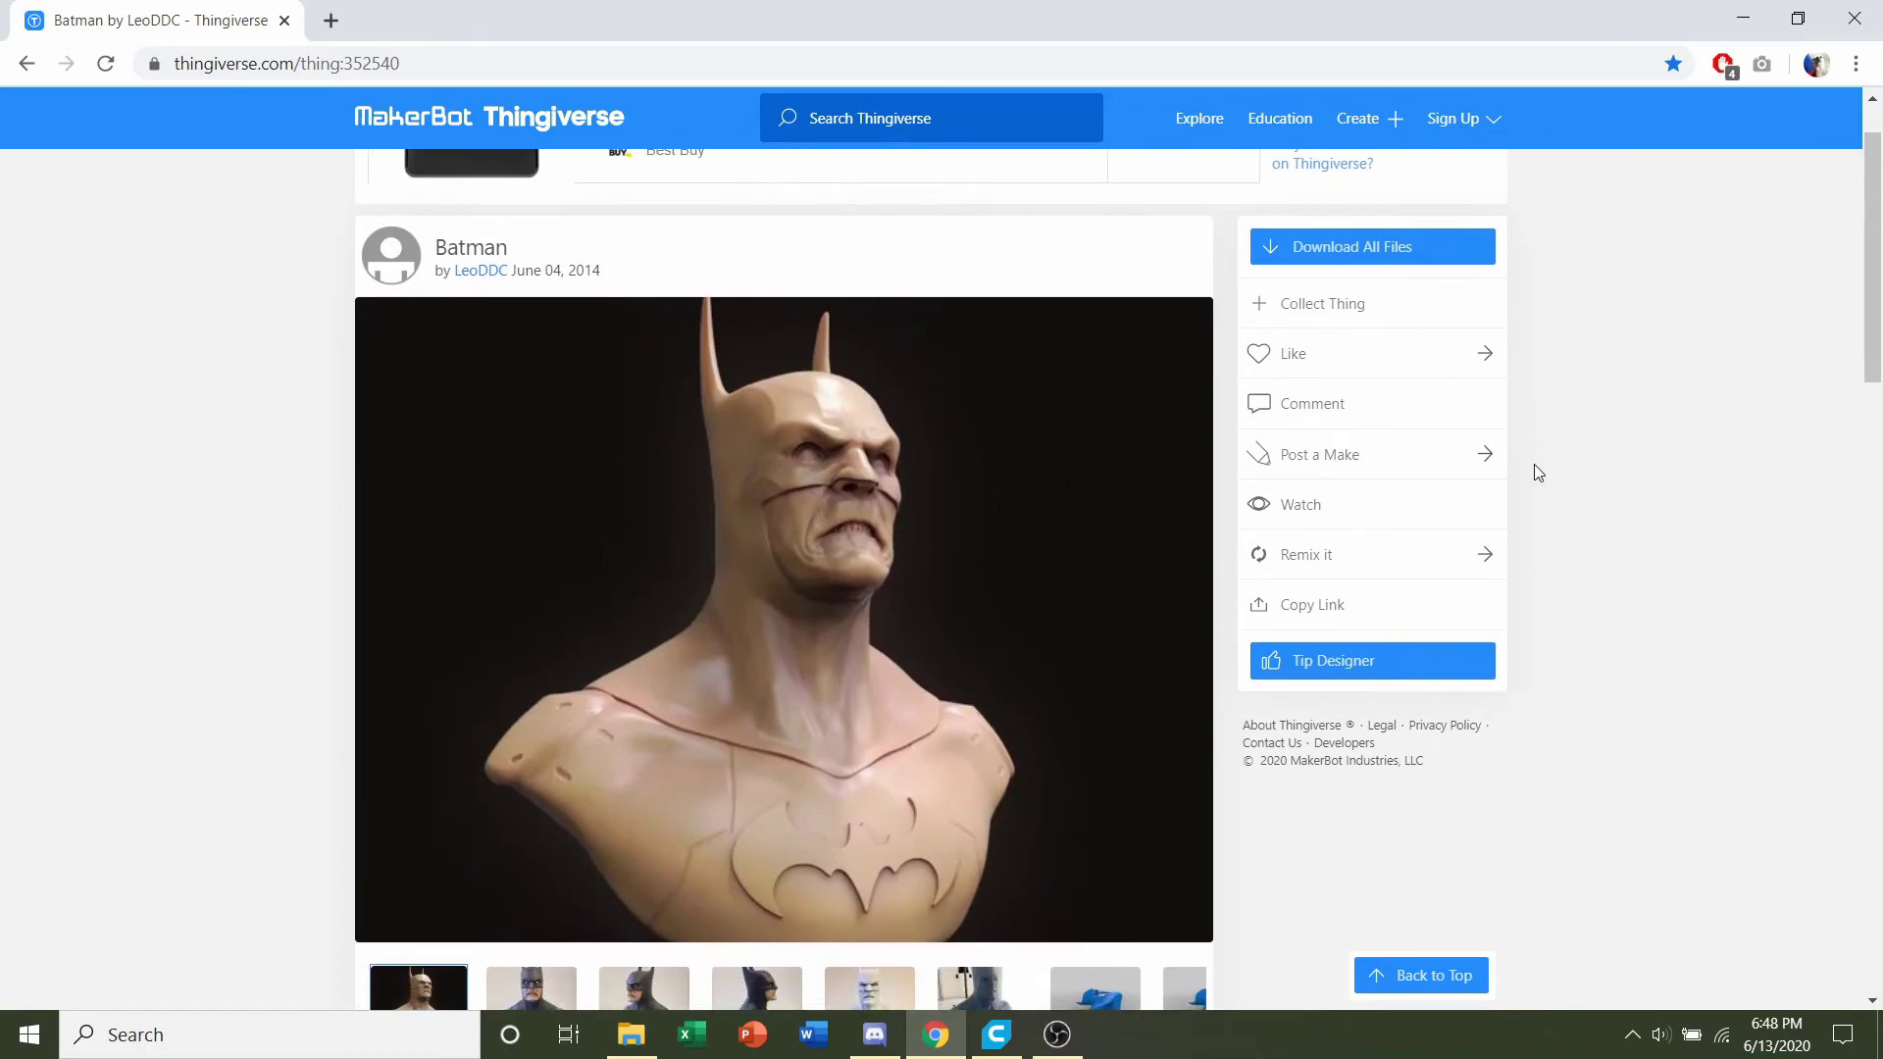
scroll(1416, 257, "up", 5, "ctrl")
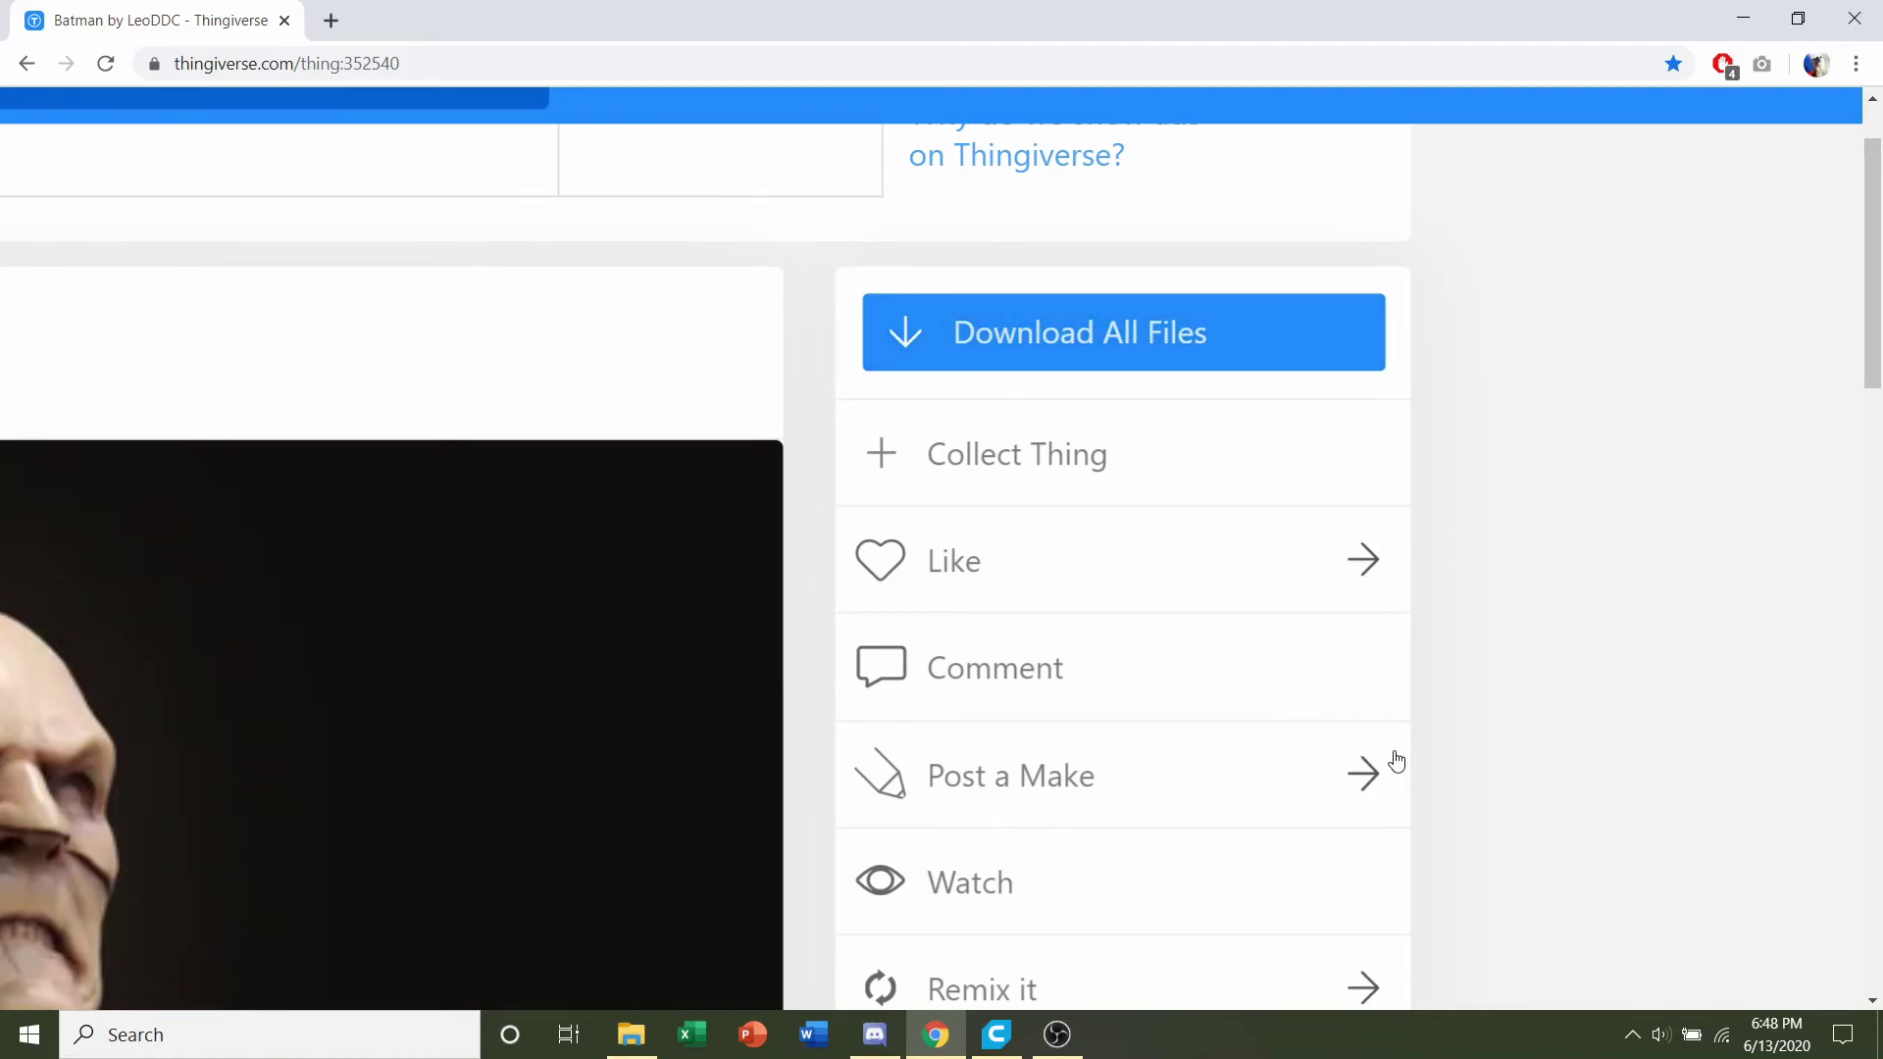
scroll(1395, 761, "down", 1, "ctrl")
scroll(1395, 761, "down", 4, "ctrl")
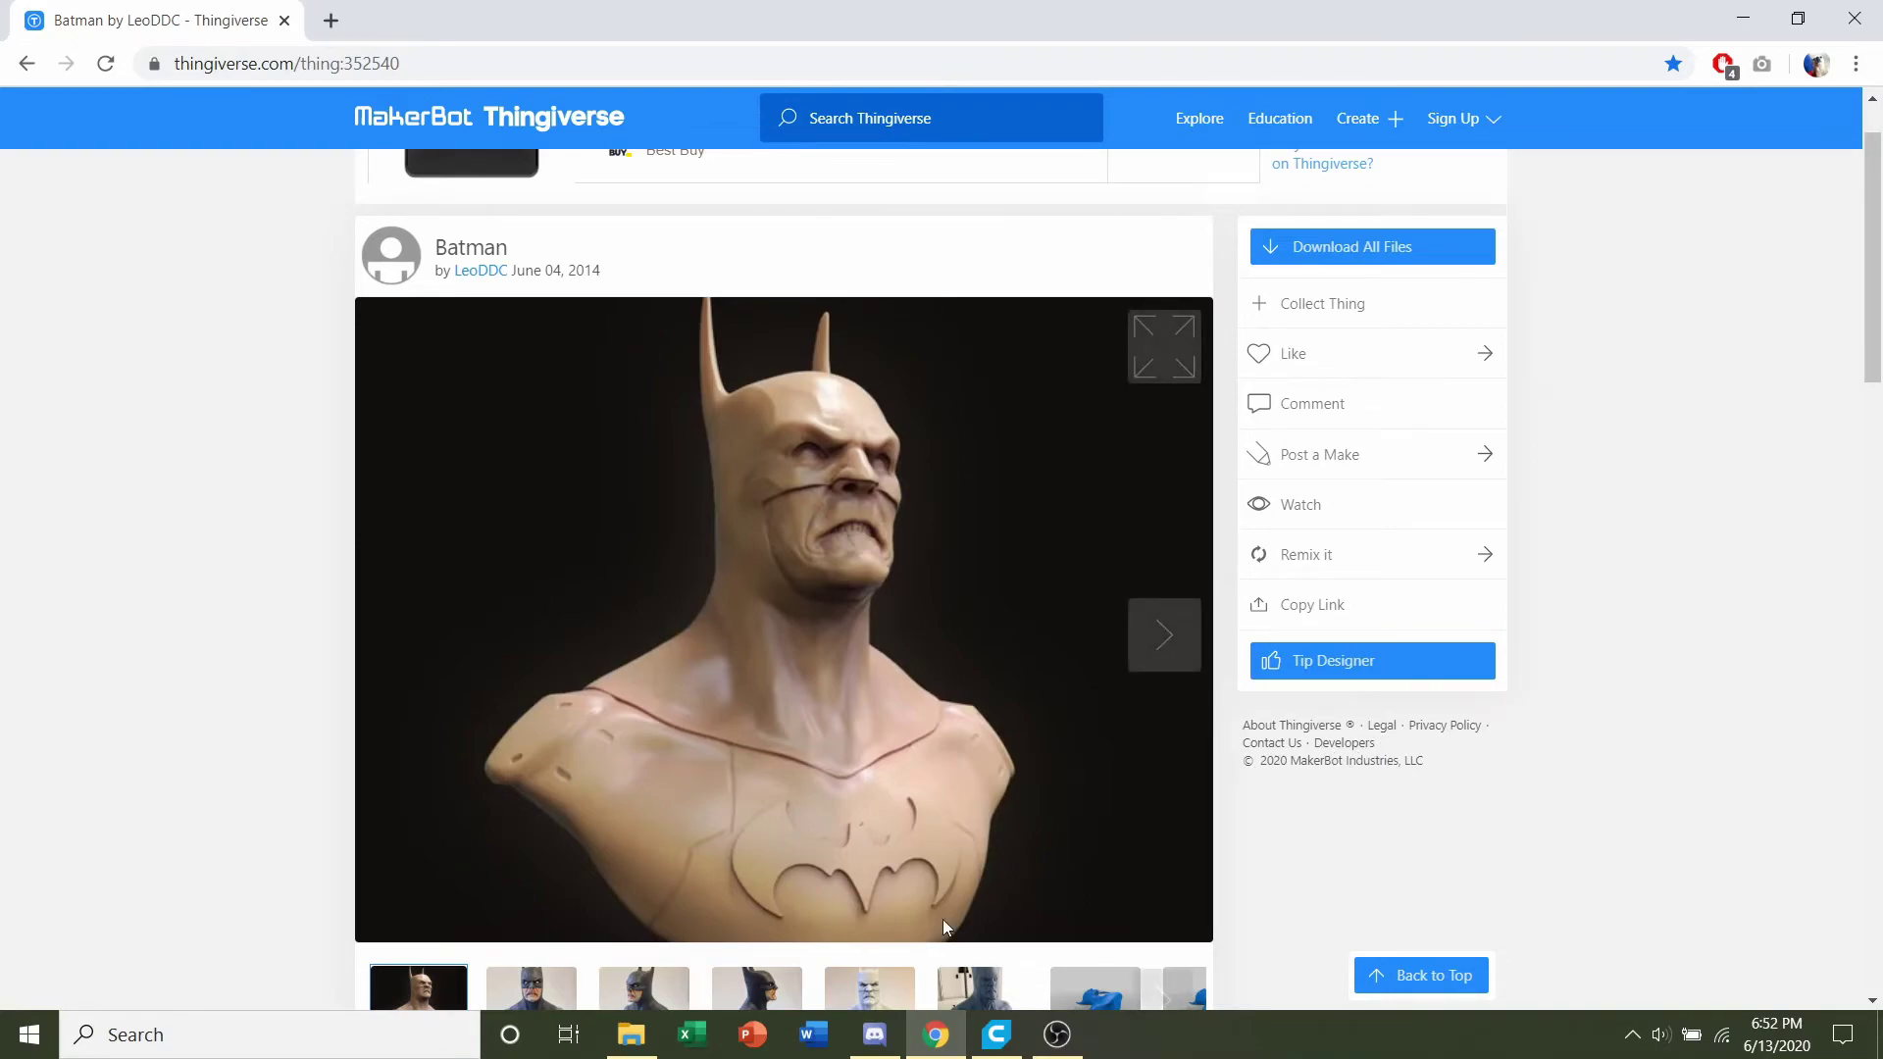
Open the Batman folder and compare BATMAN.stl with BATMANsupports.stl
key("alt+Tab")
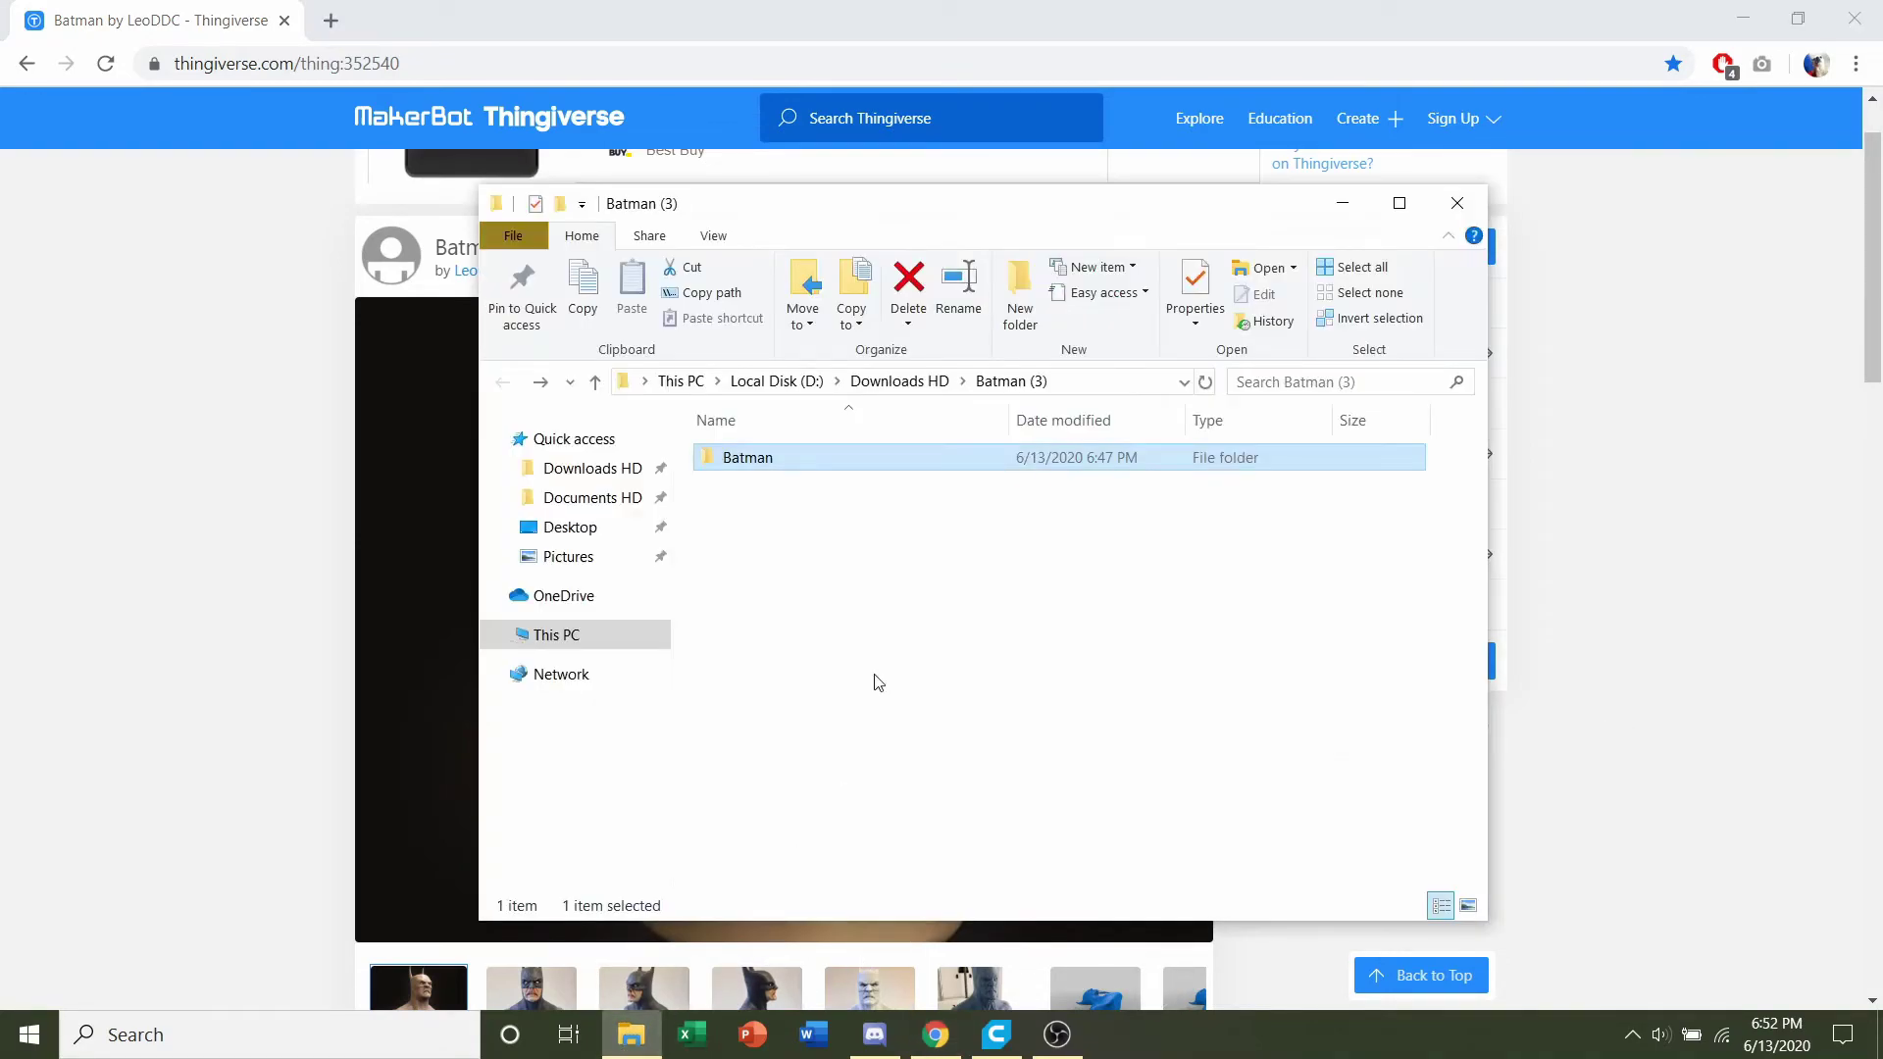
double_click(757, 465)
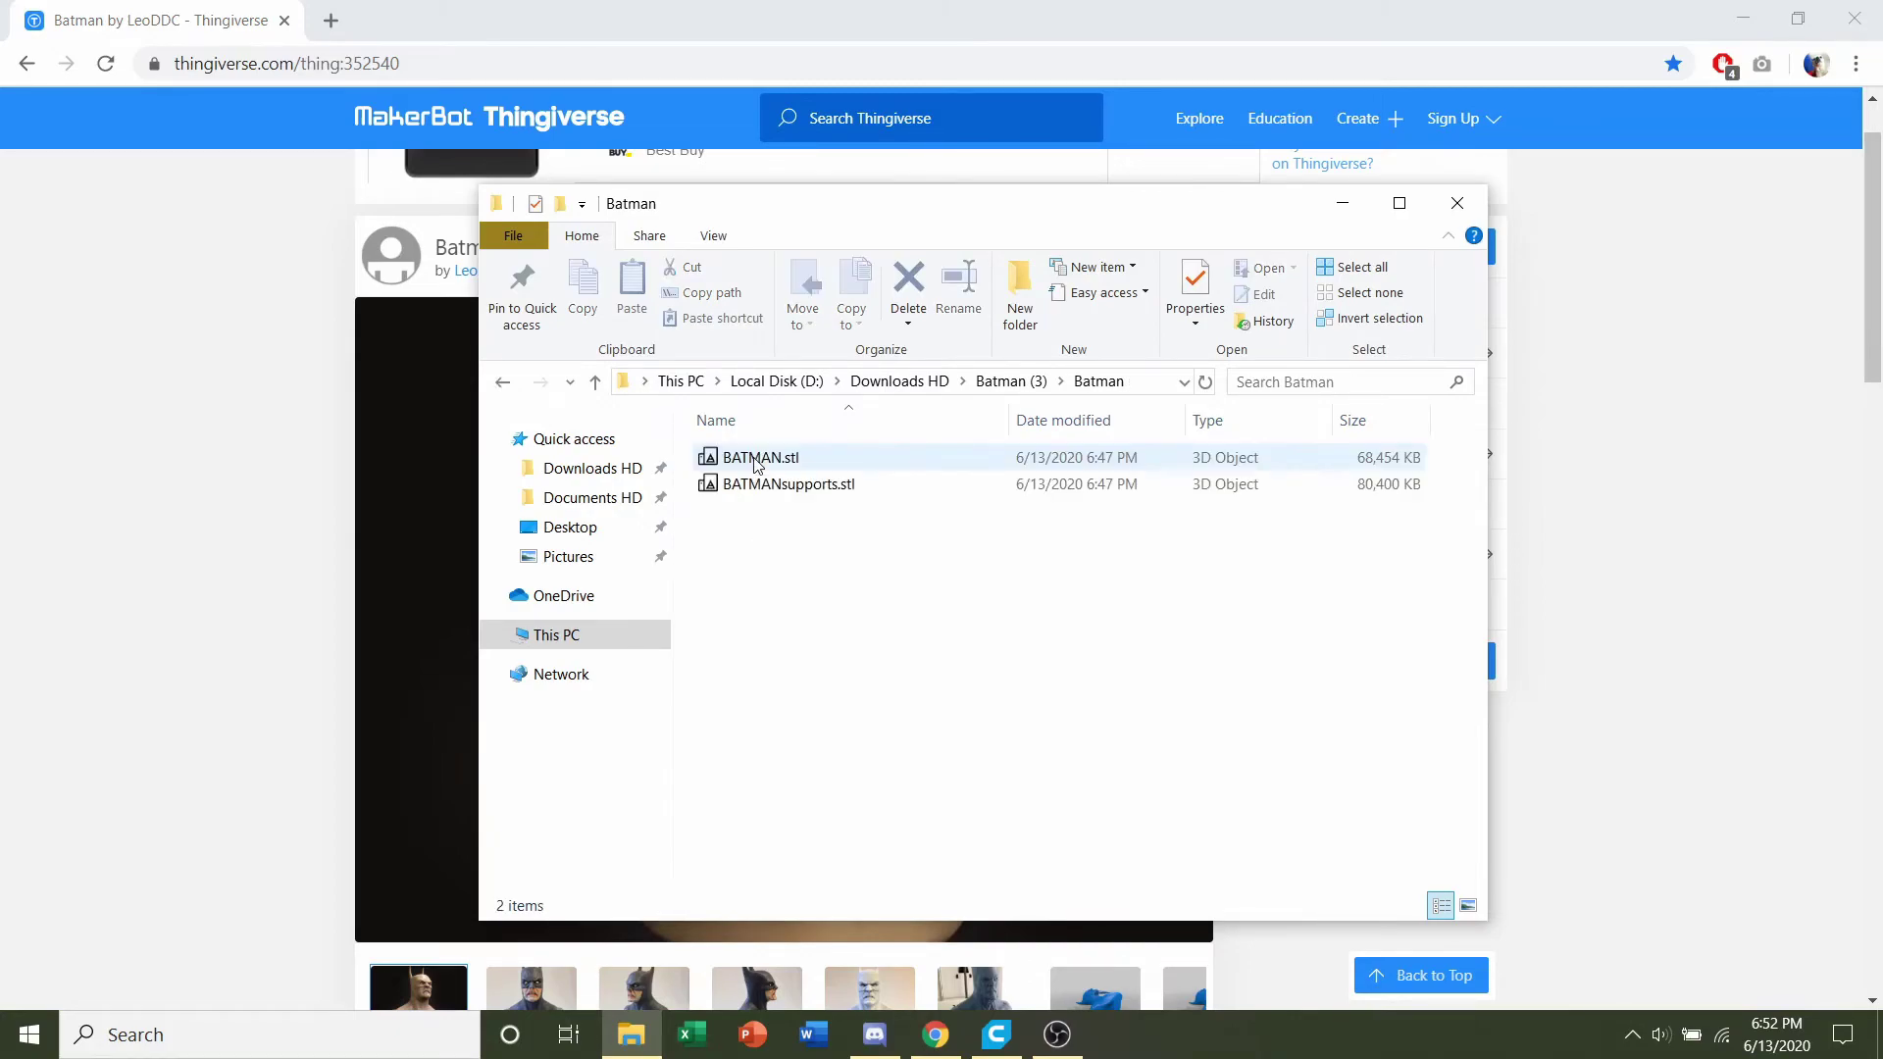
left_click(755, 459)
left_click(800, 488)
left_click(820, 458)
left_click(850, 488)
left_click(851, 466)
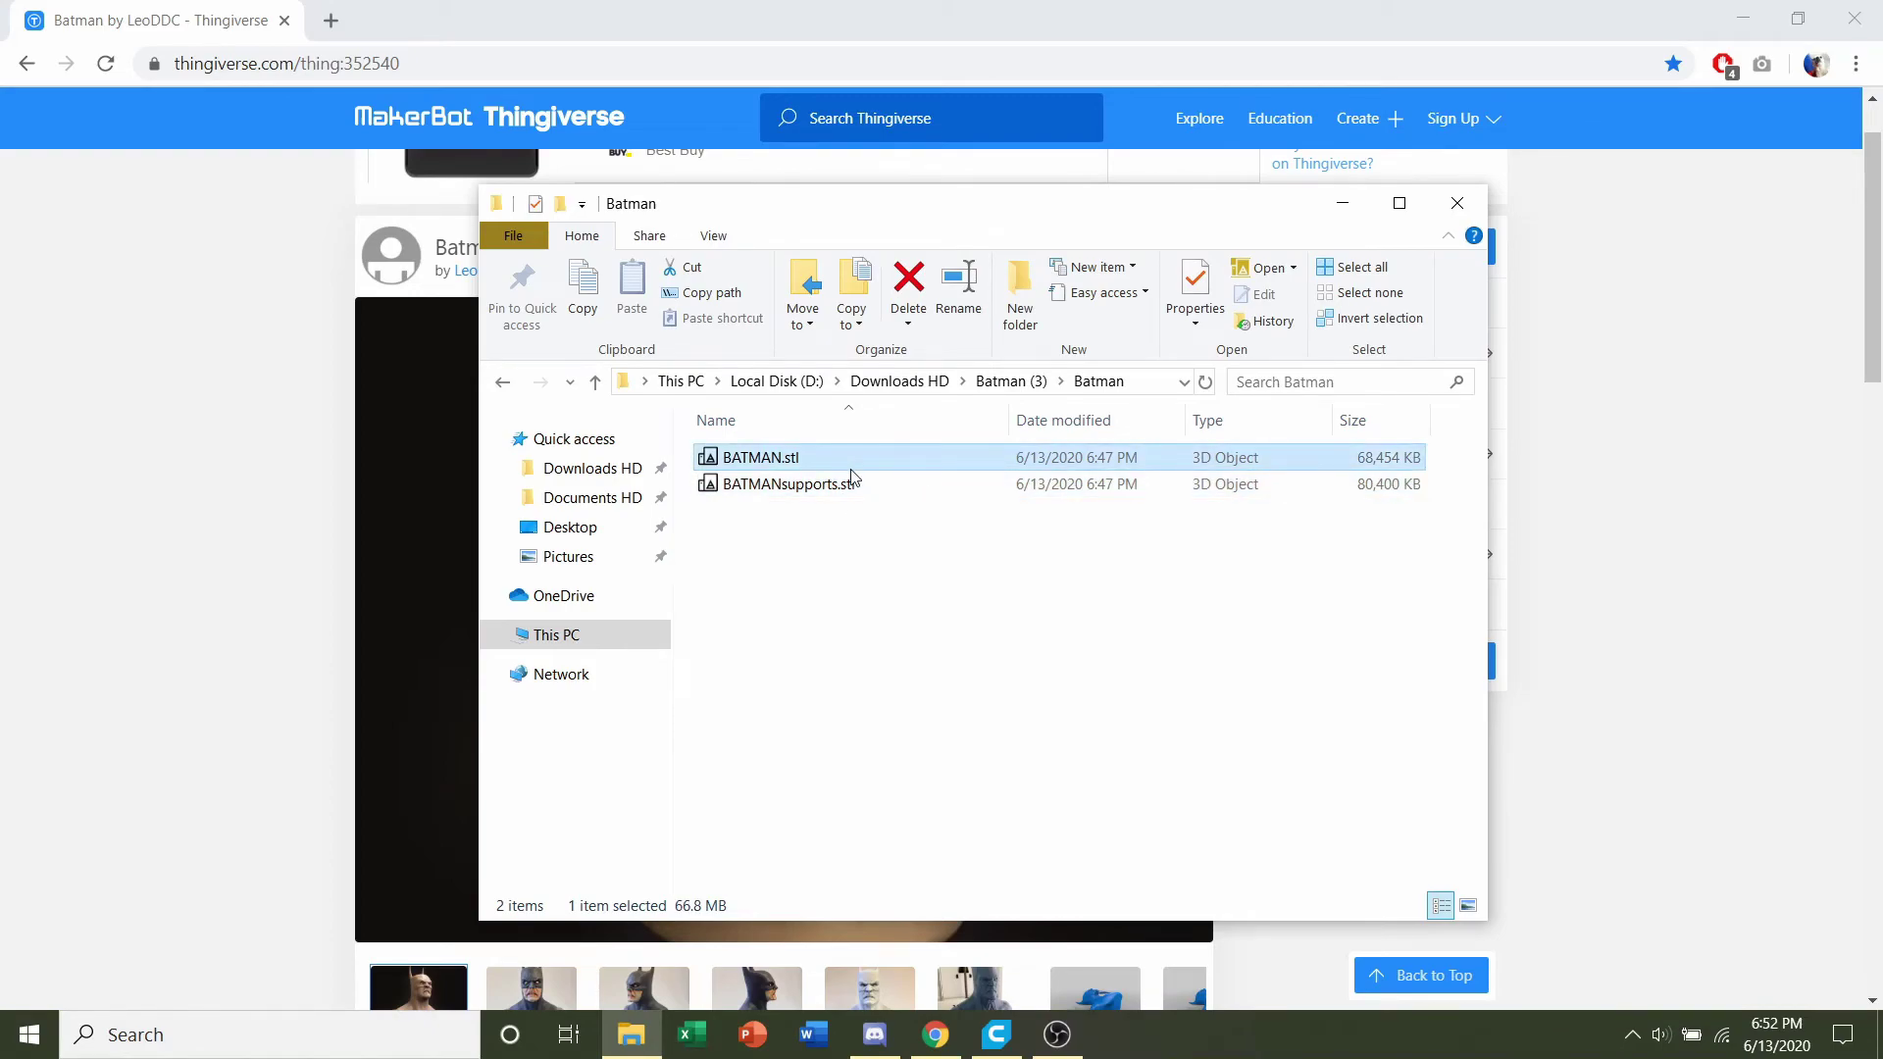
left_click(853, 484)
left_click(868, 452)
left_click(887, 487)
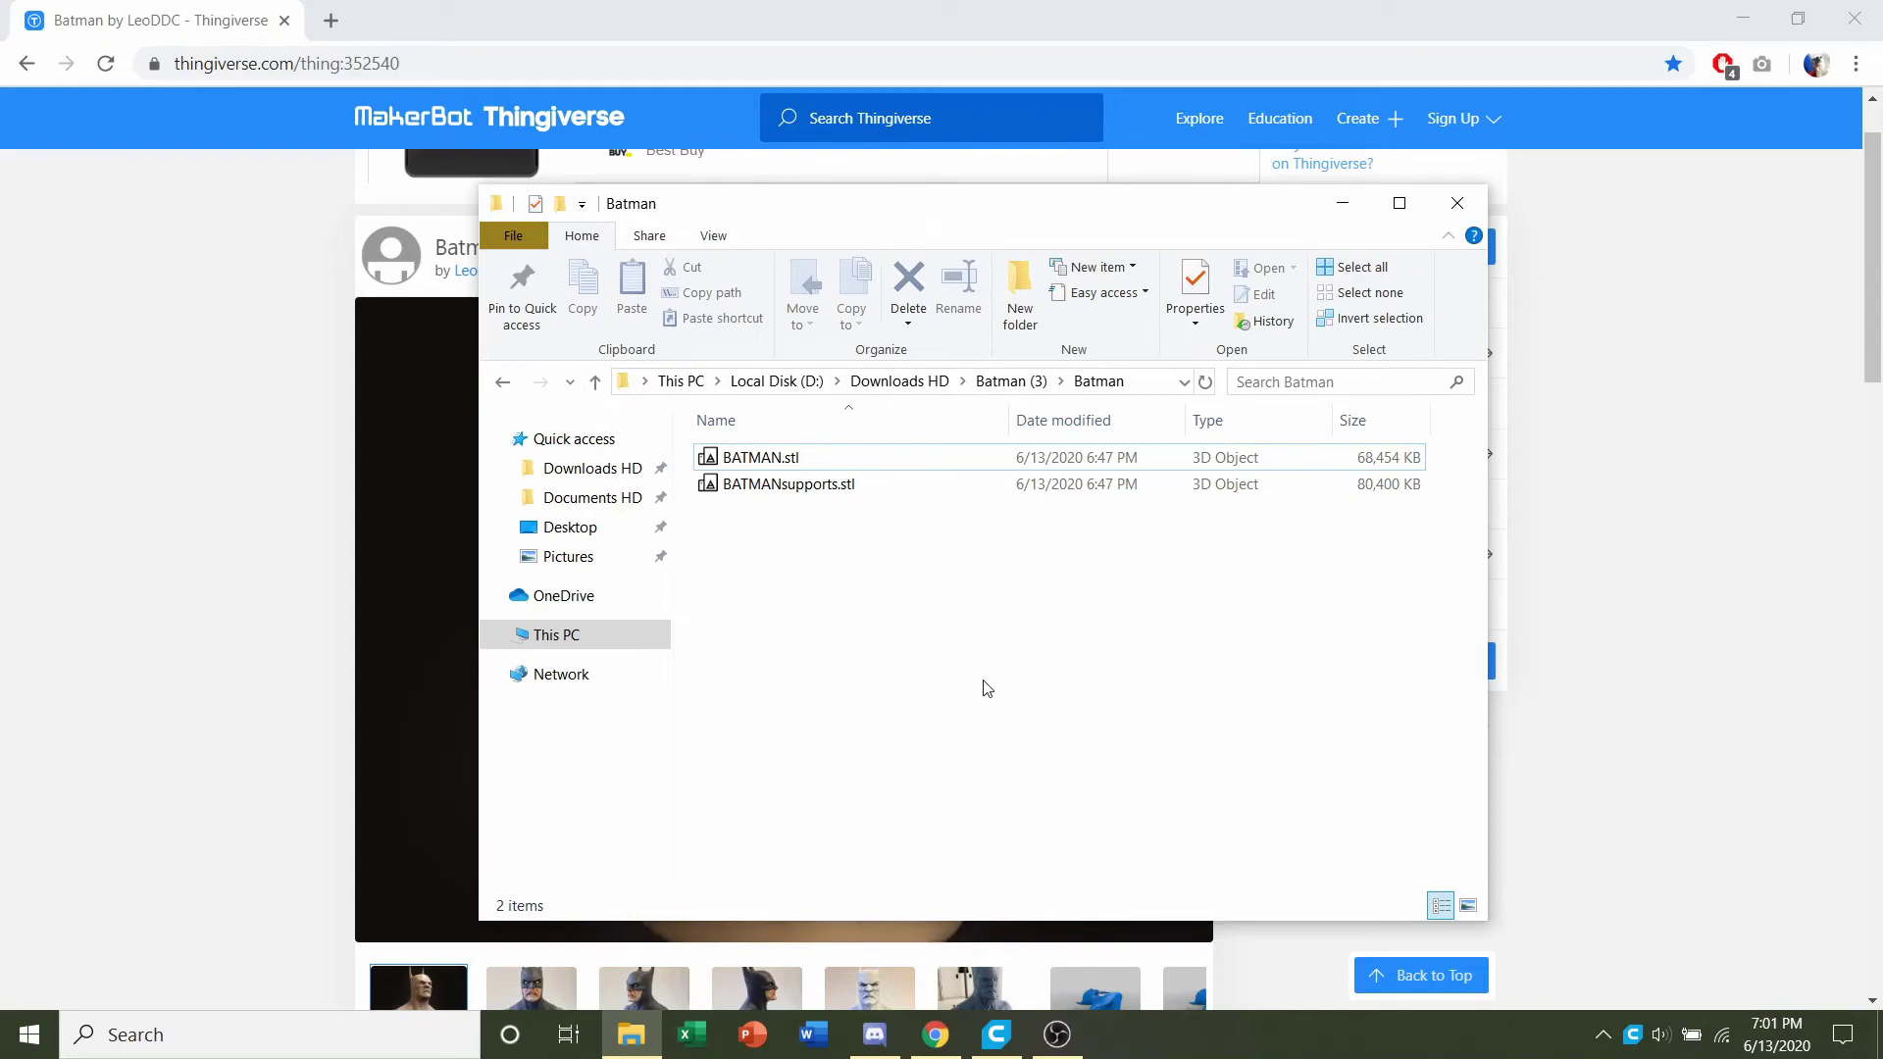
Drag BATMAN.stl into Cura and orbit around the CR-10 Mini build plate
left_click_drag(761, 465, 1049, 625)
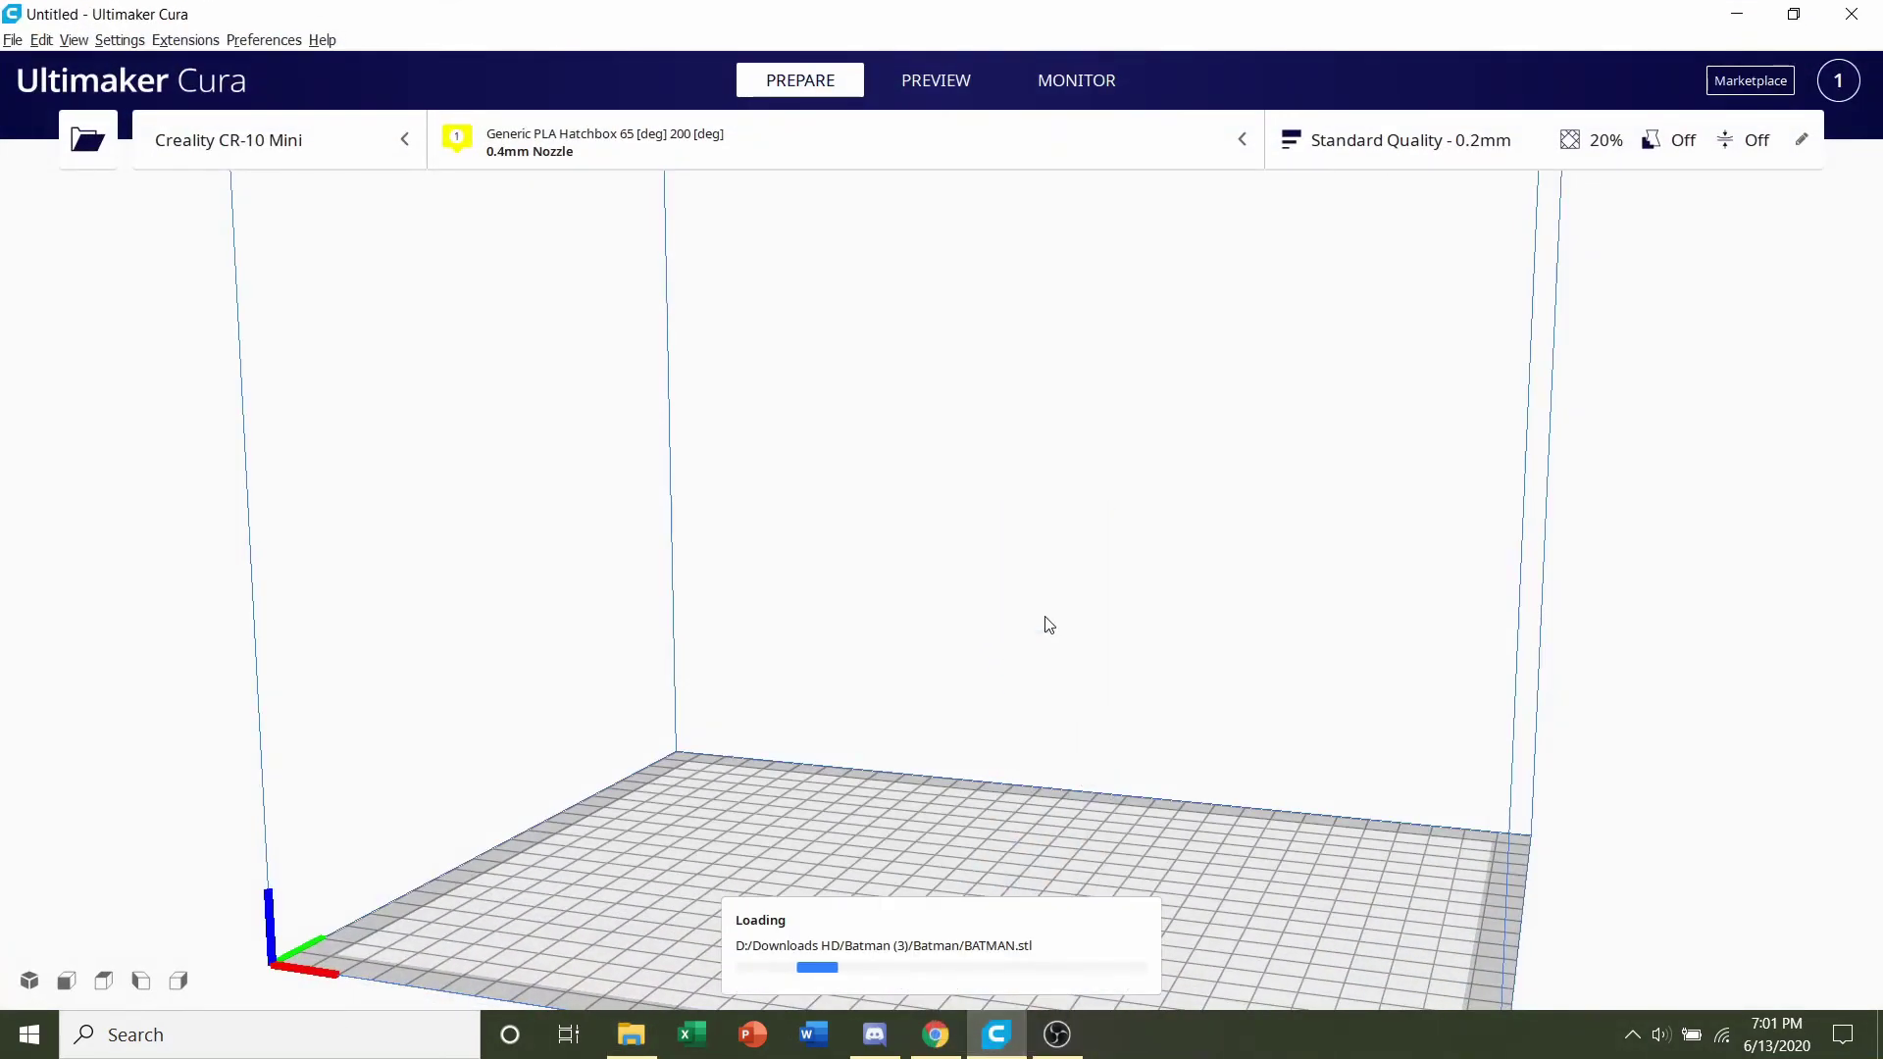
right_click_drag(1046, 621, 997, 588)
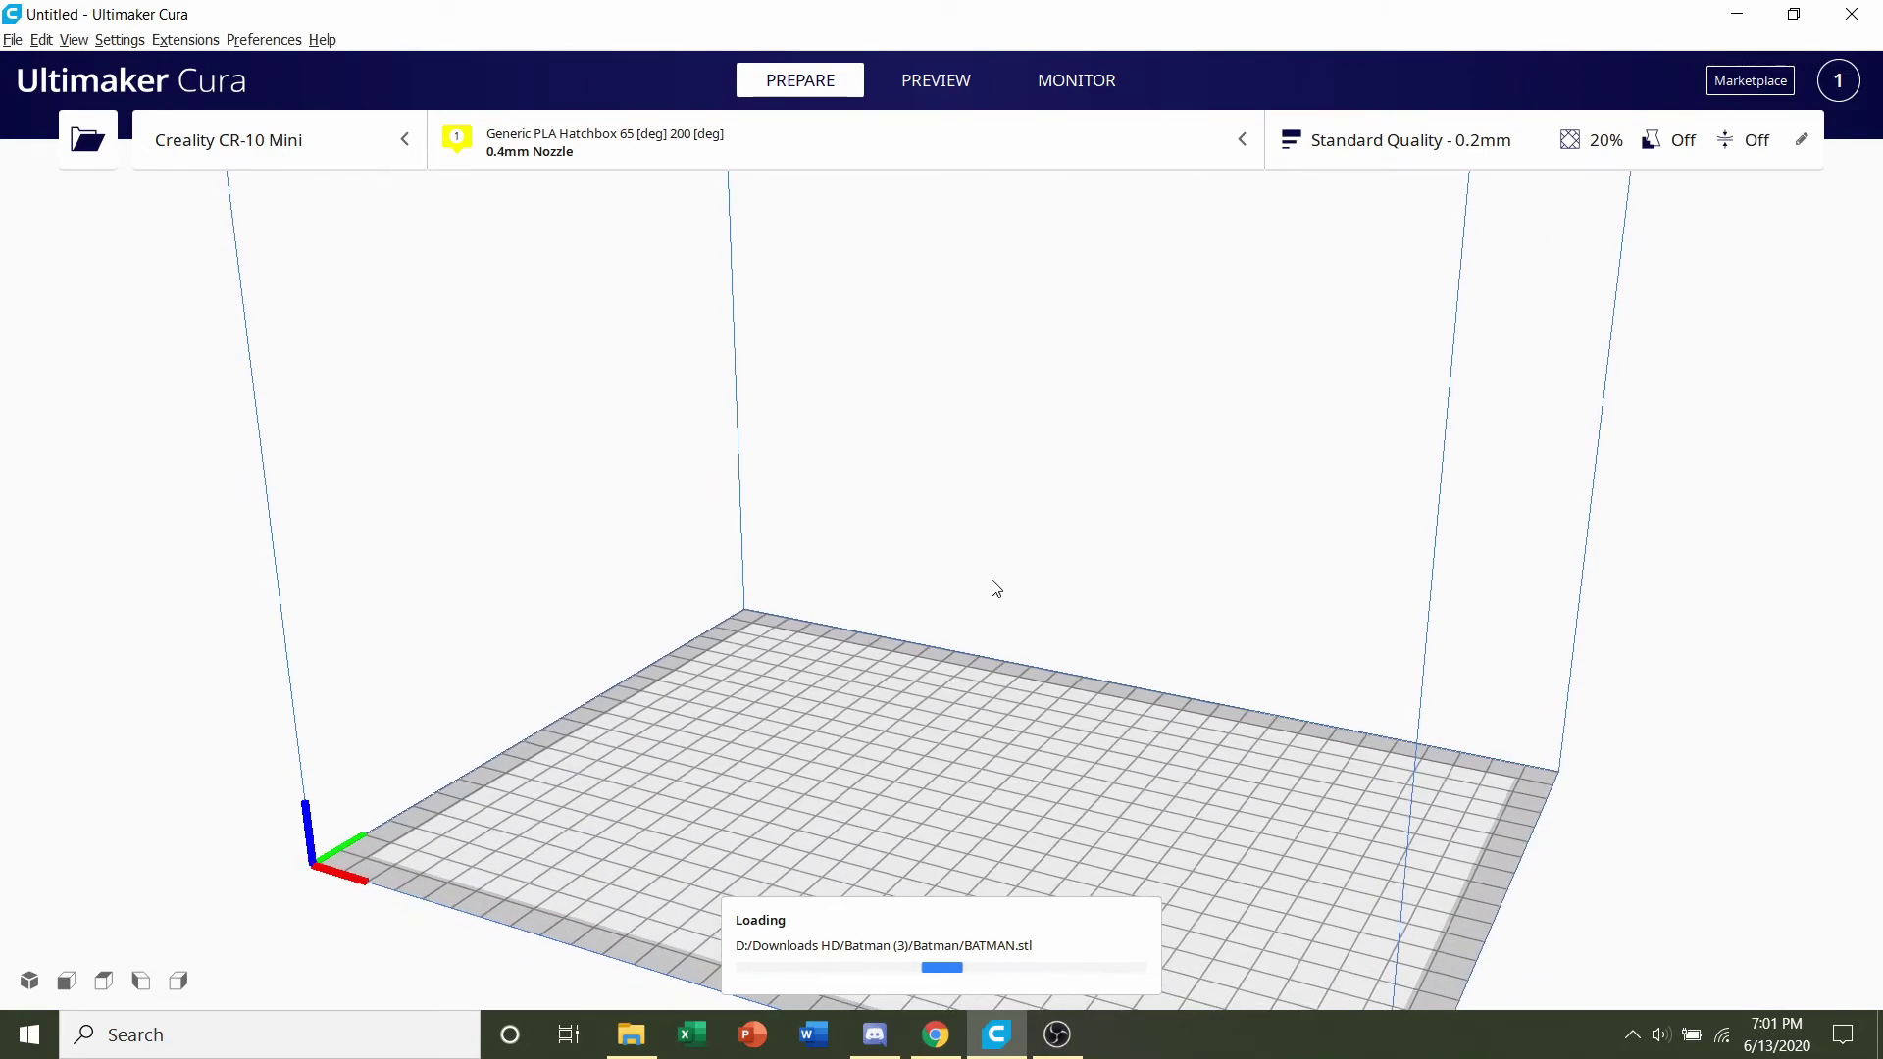
right_click_drag(992, 585, 920, 579)
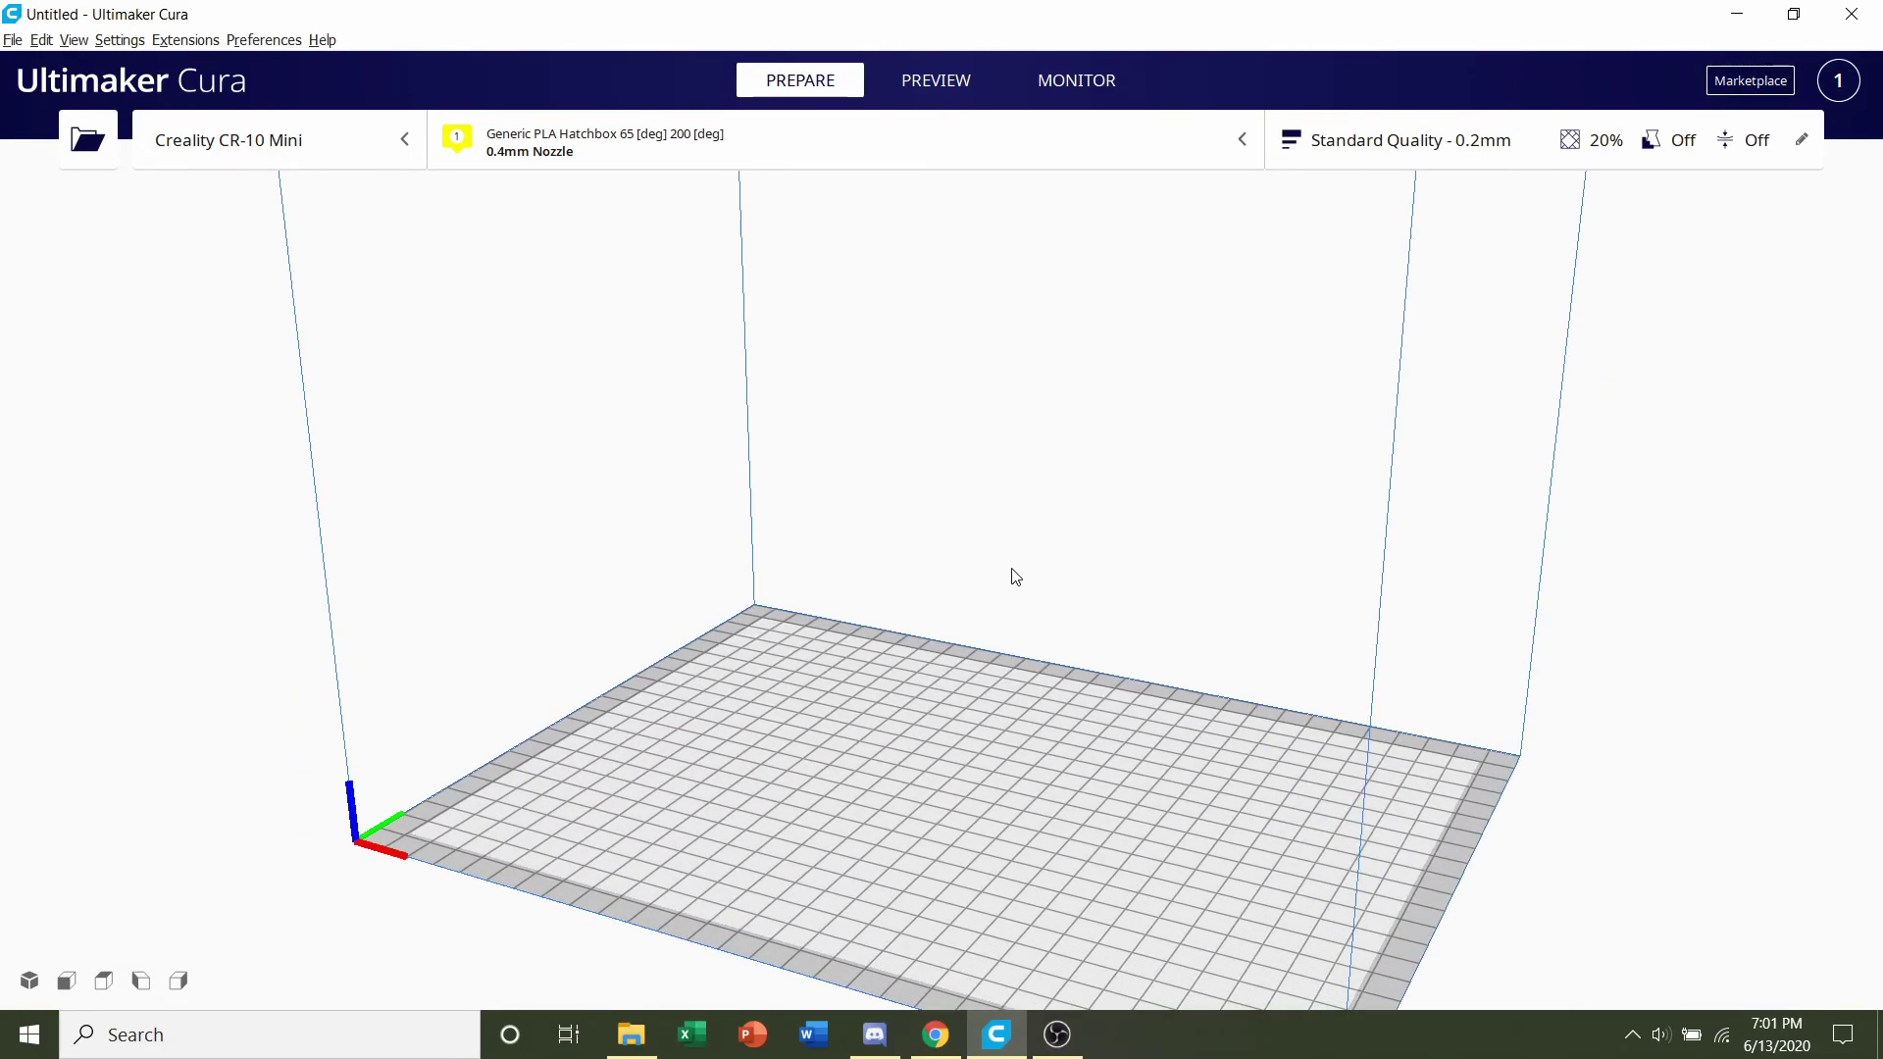
right_click_drag(997, 577, 885, 633)
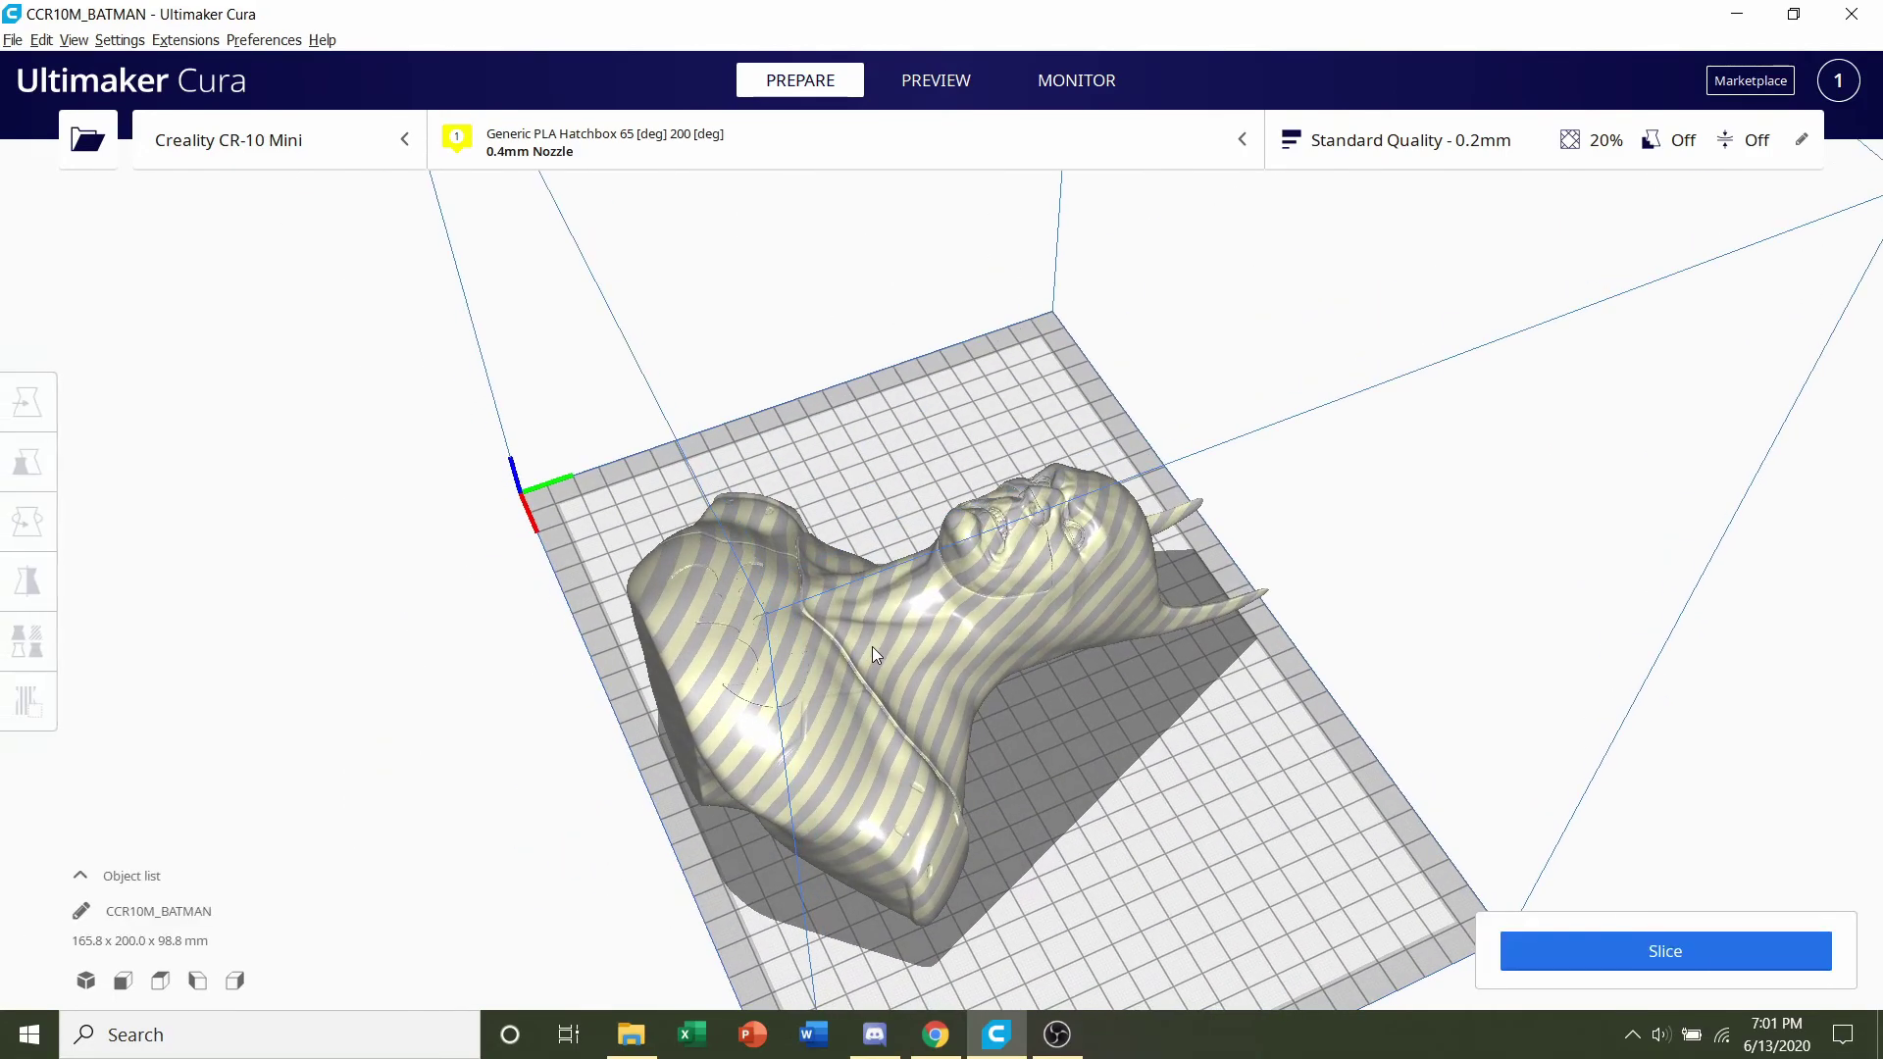
scroll(933, 657, "up", 3)
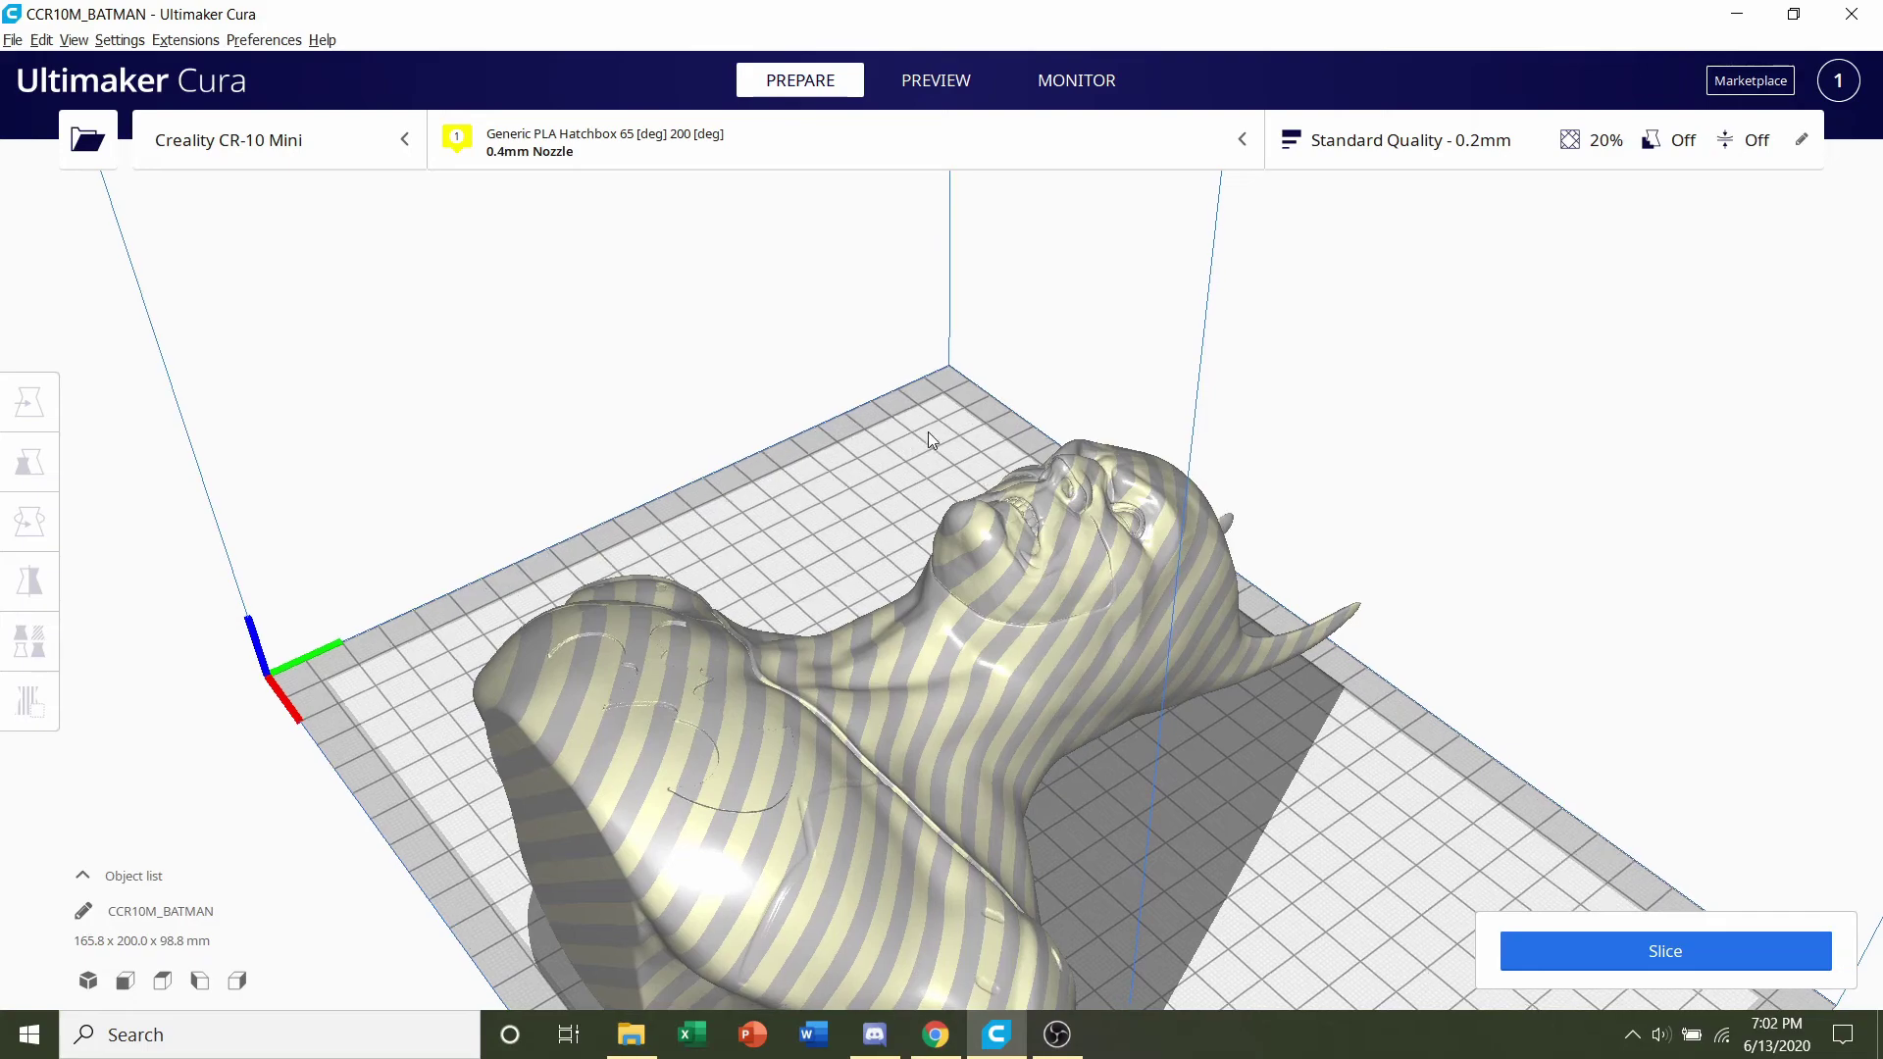
mouse_move(936, 425)
right_mouse_down()
mouse_move(812, 481)
mouse_move(925, 449)
right_mouse_up()
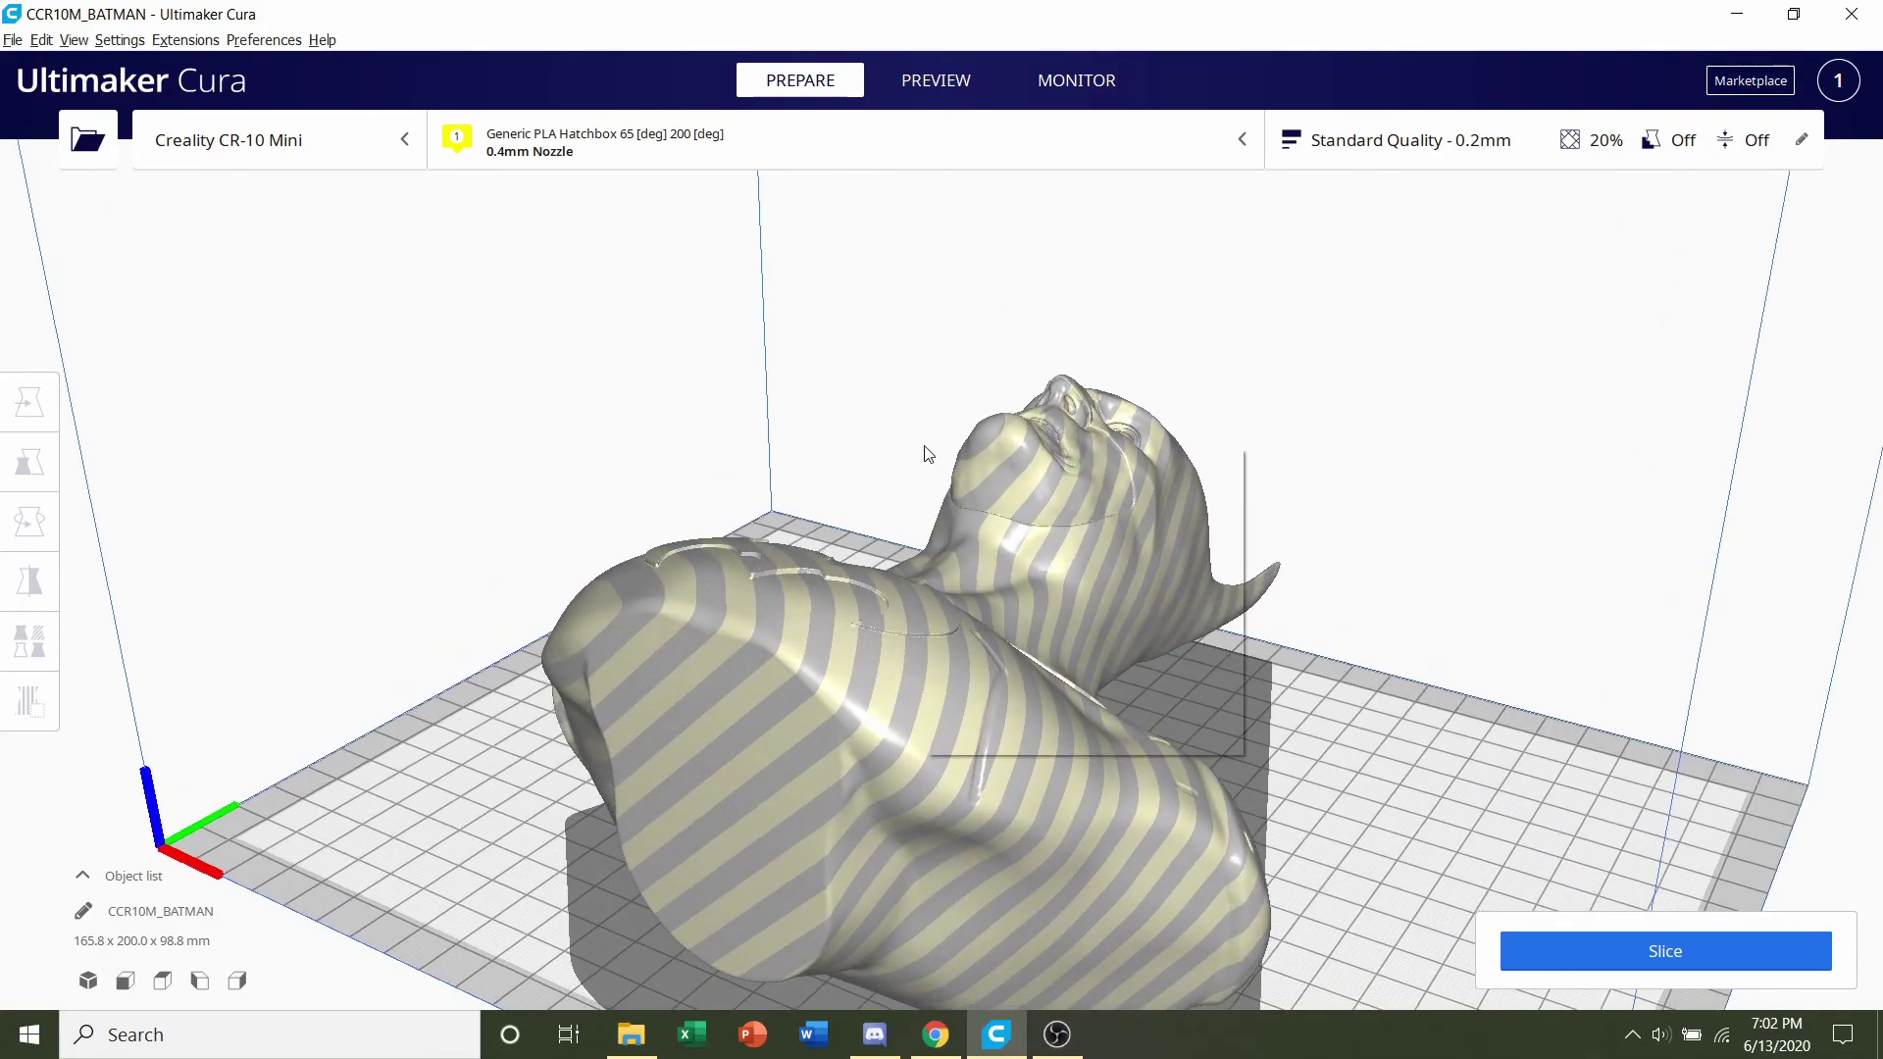
right_click(925, 449)
left_click(794, 360)
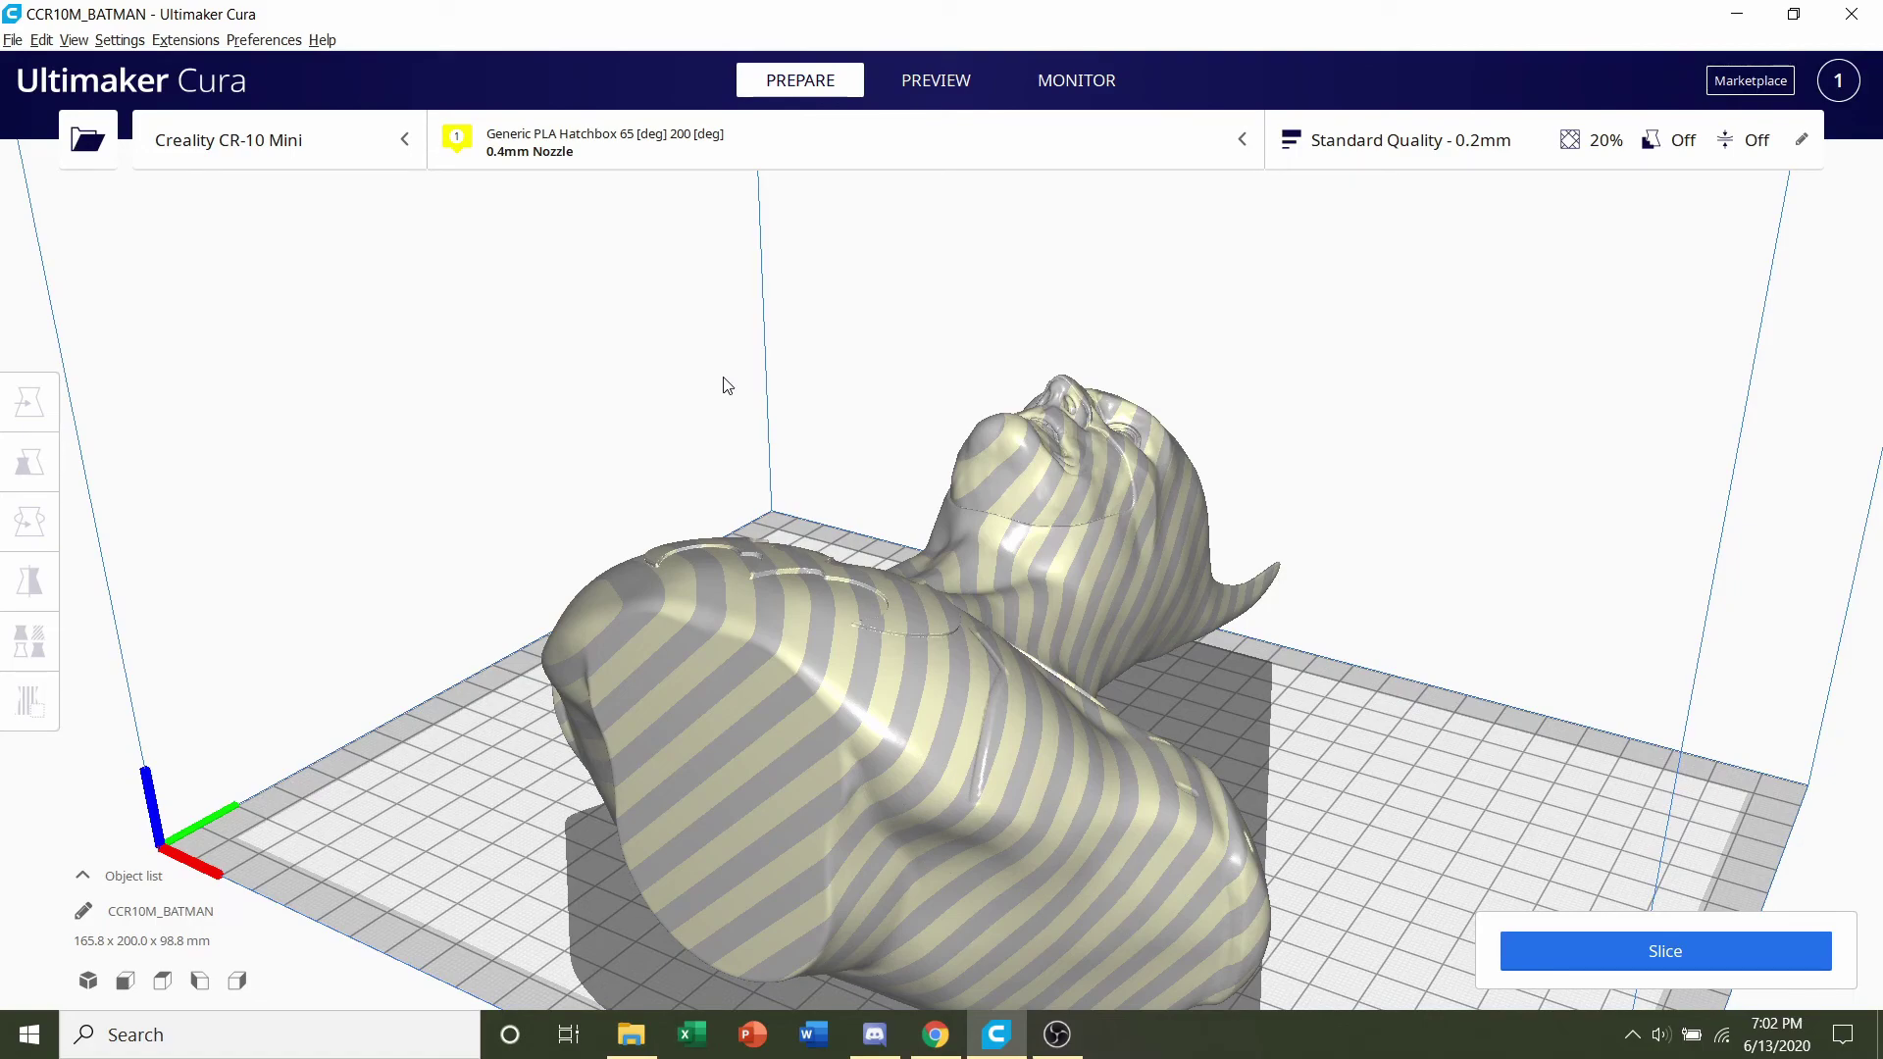
right_click_drag(745, 512, 799, 461)
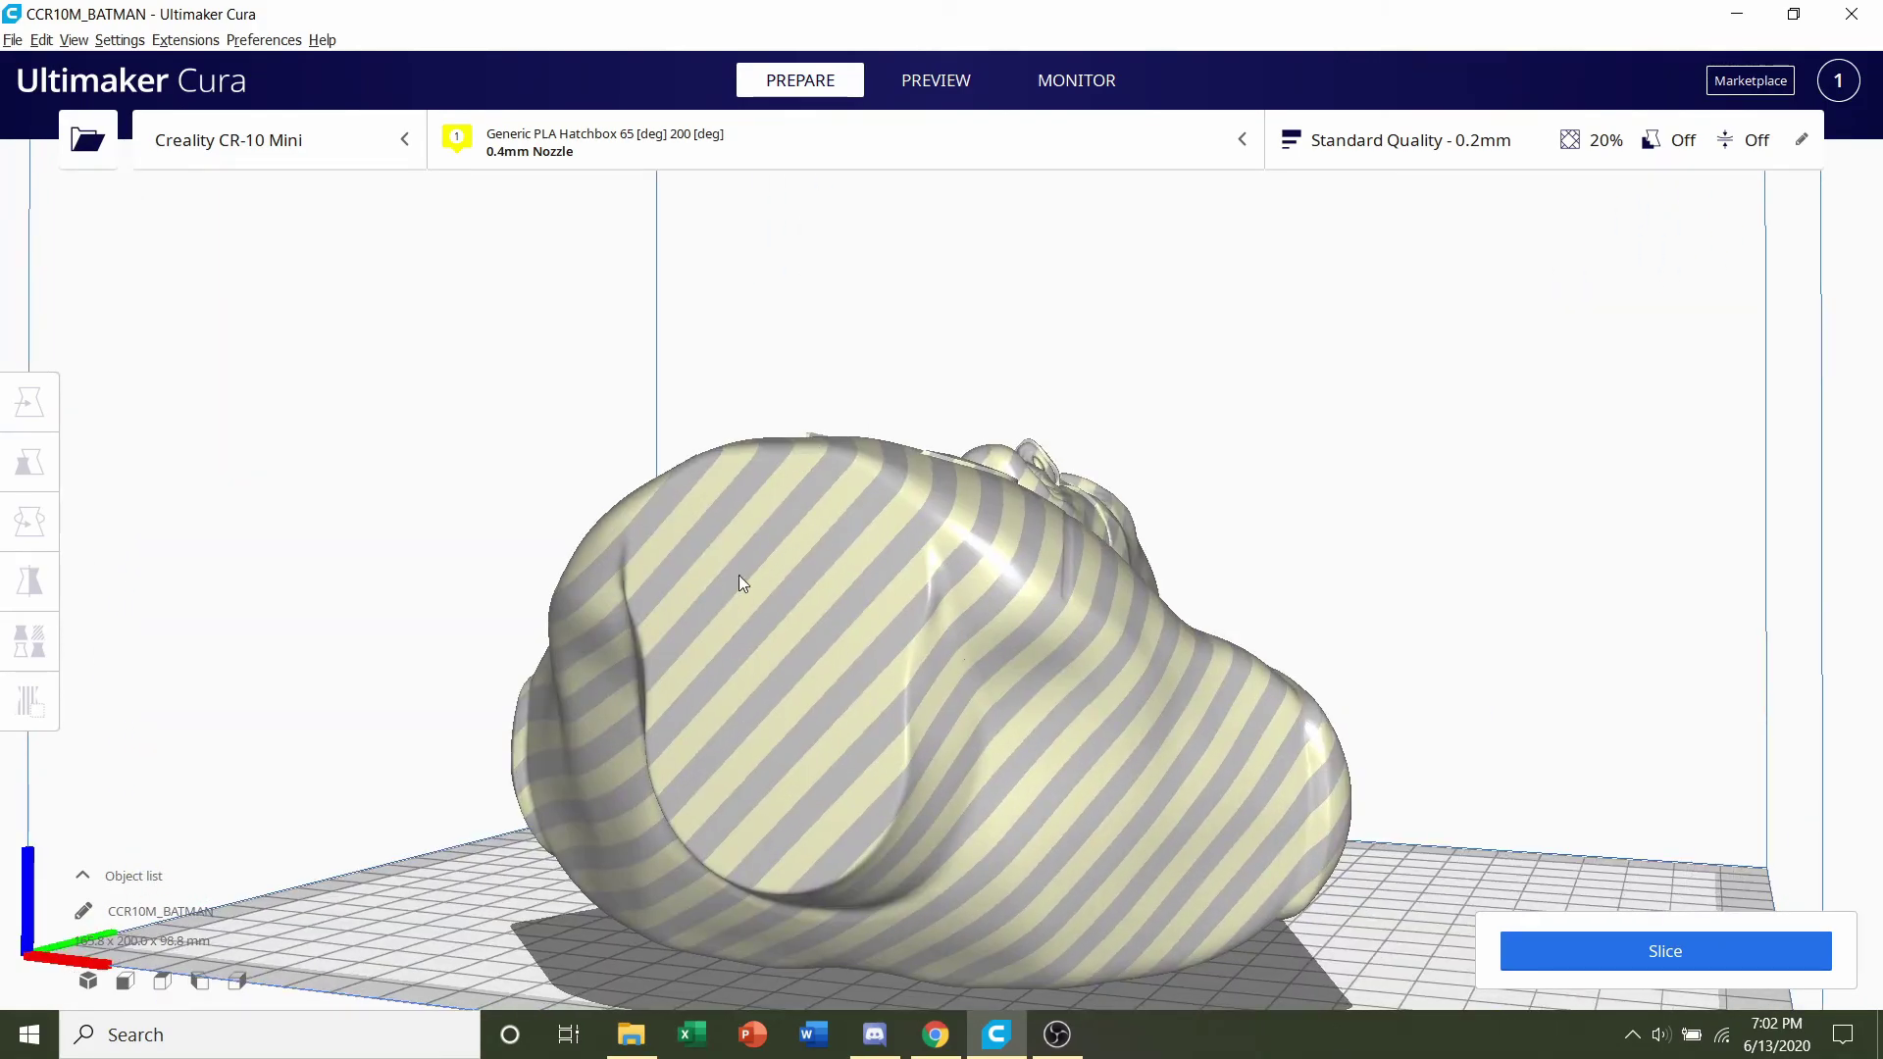
right_click_drag(1206, 622, 1444, 720)
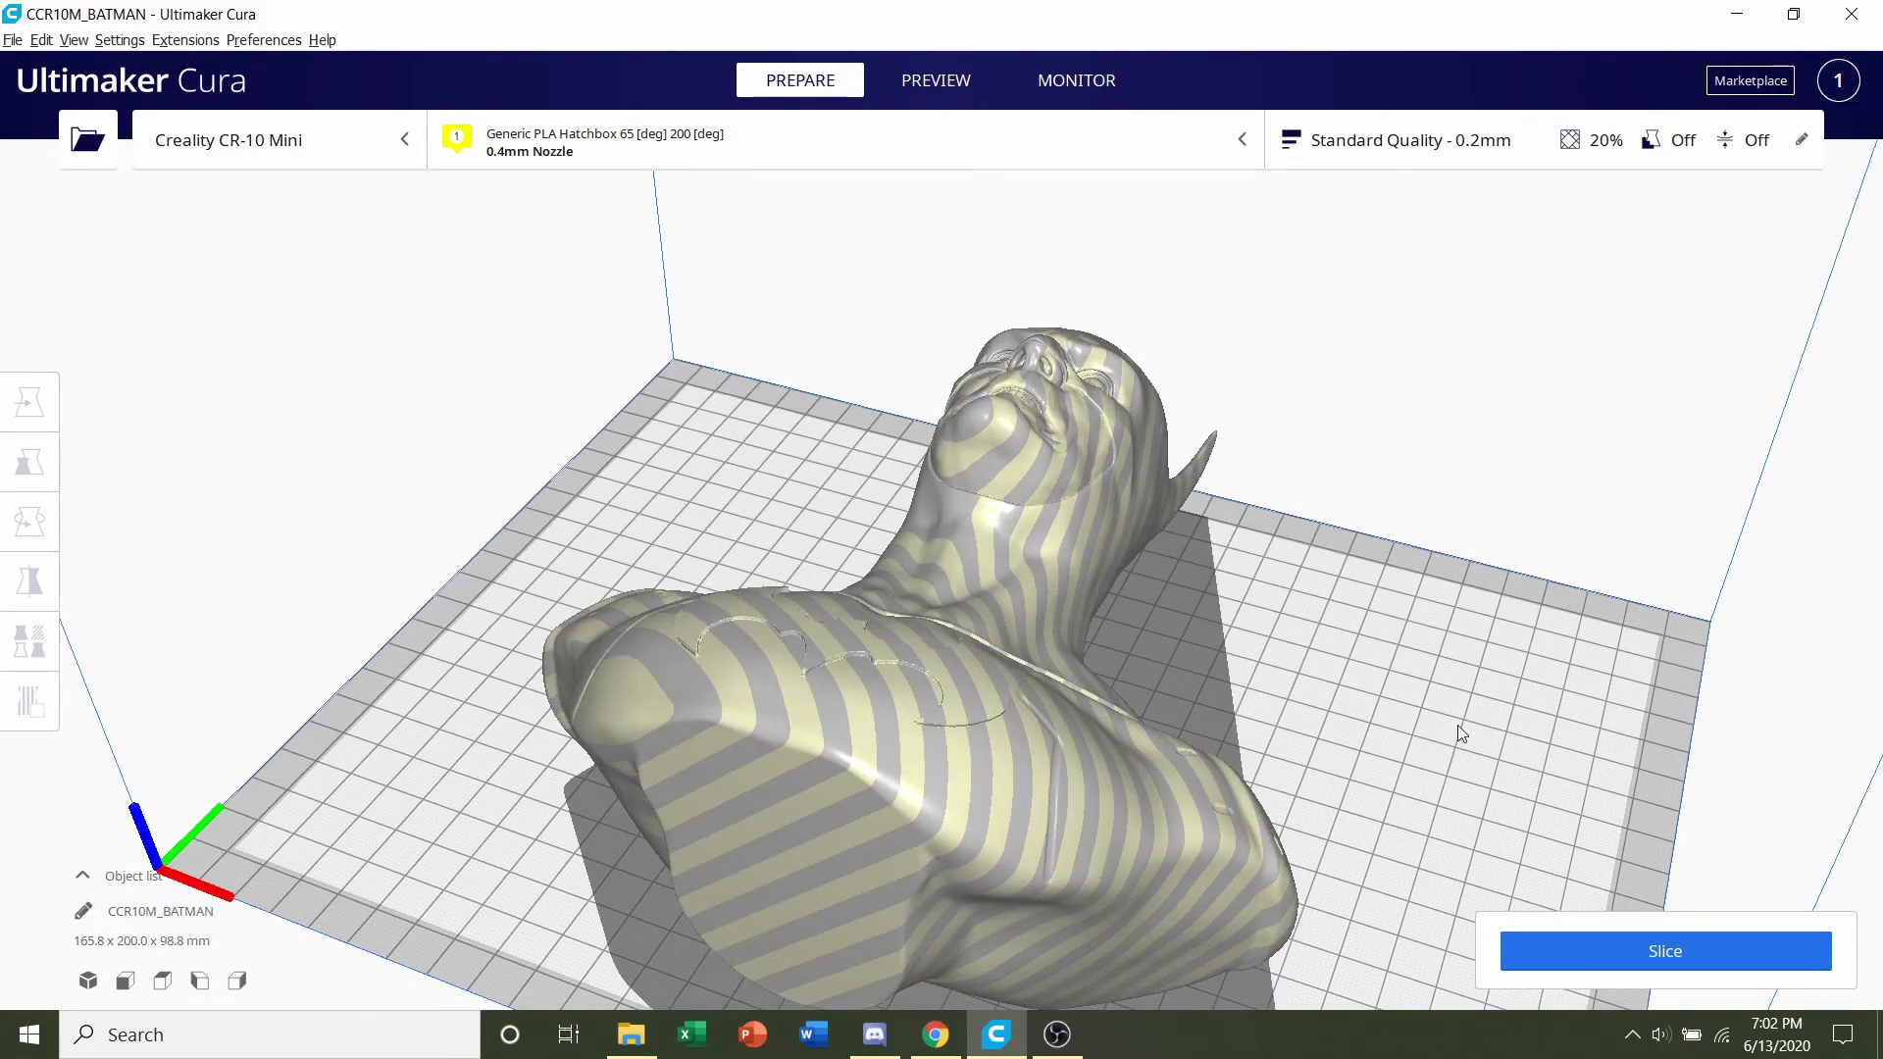
right_click_drag(1009, 661, 829, 629)
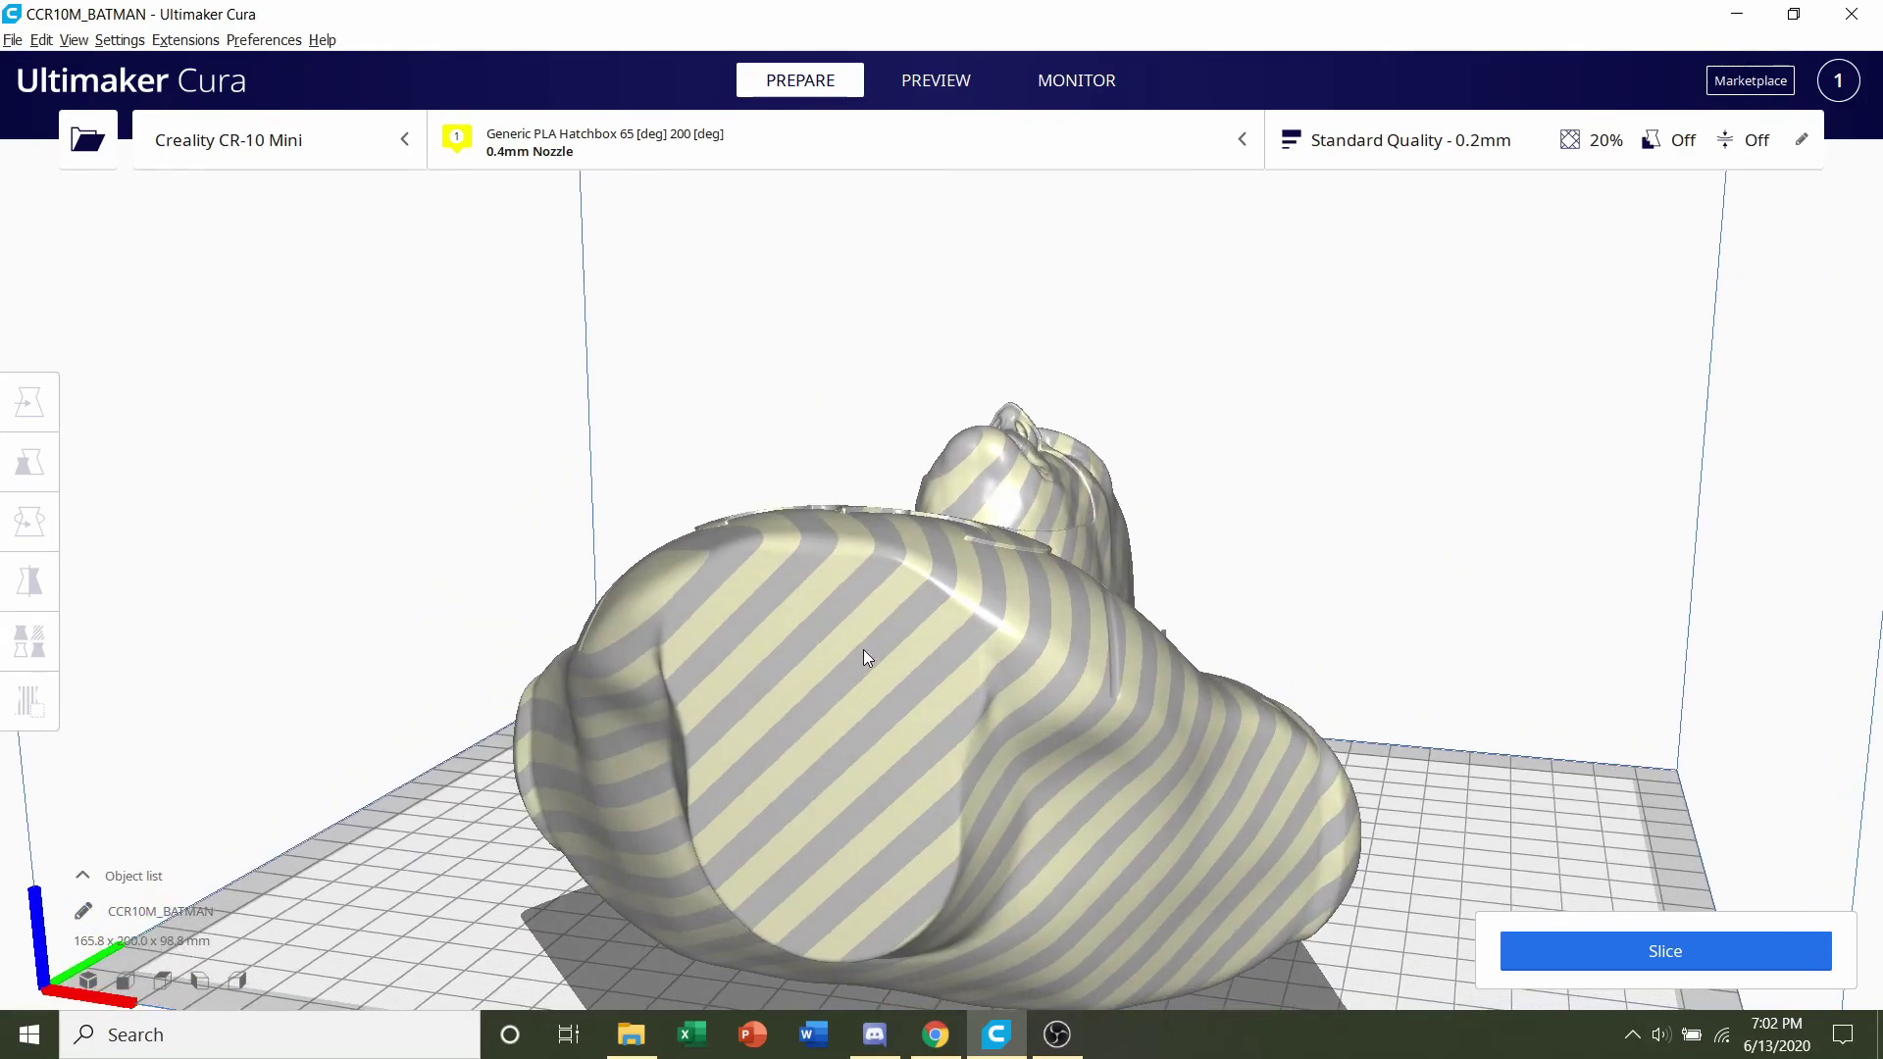
Rotate the bust by laying its base face on the plate so it stands 200.0 mm tall
left_click(863, 649)
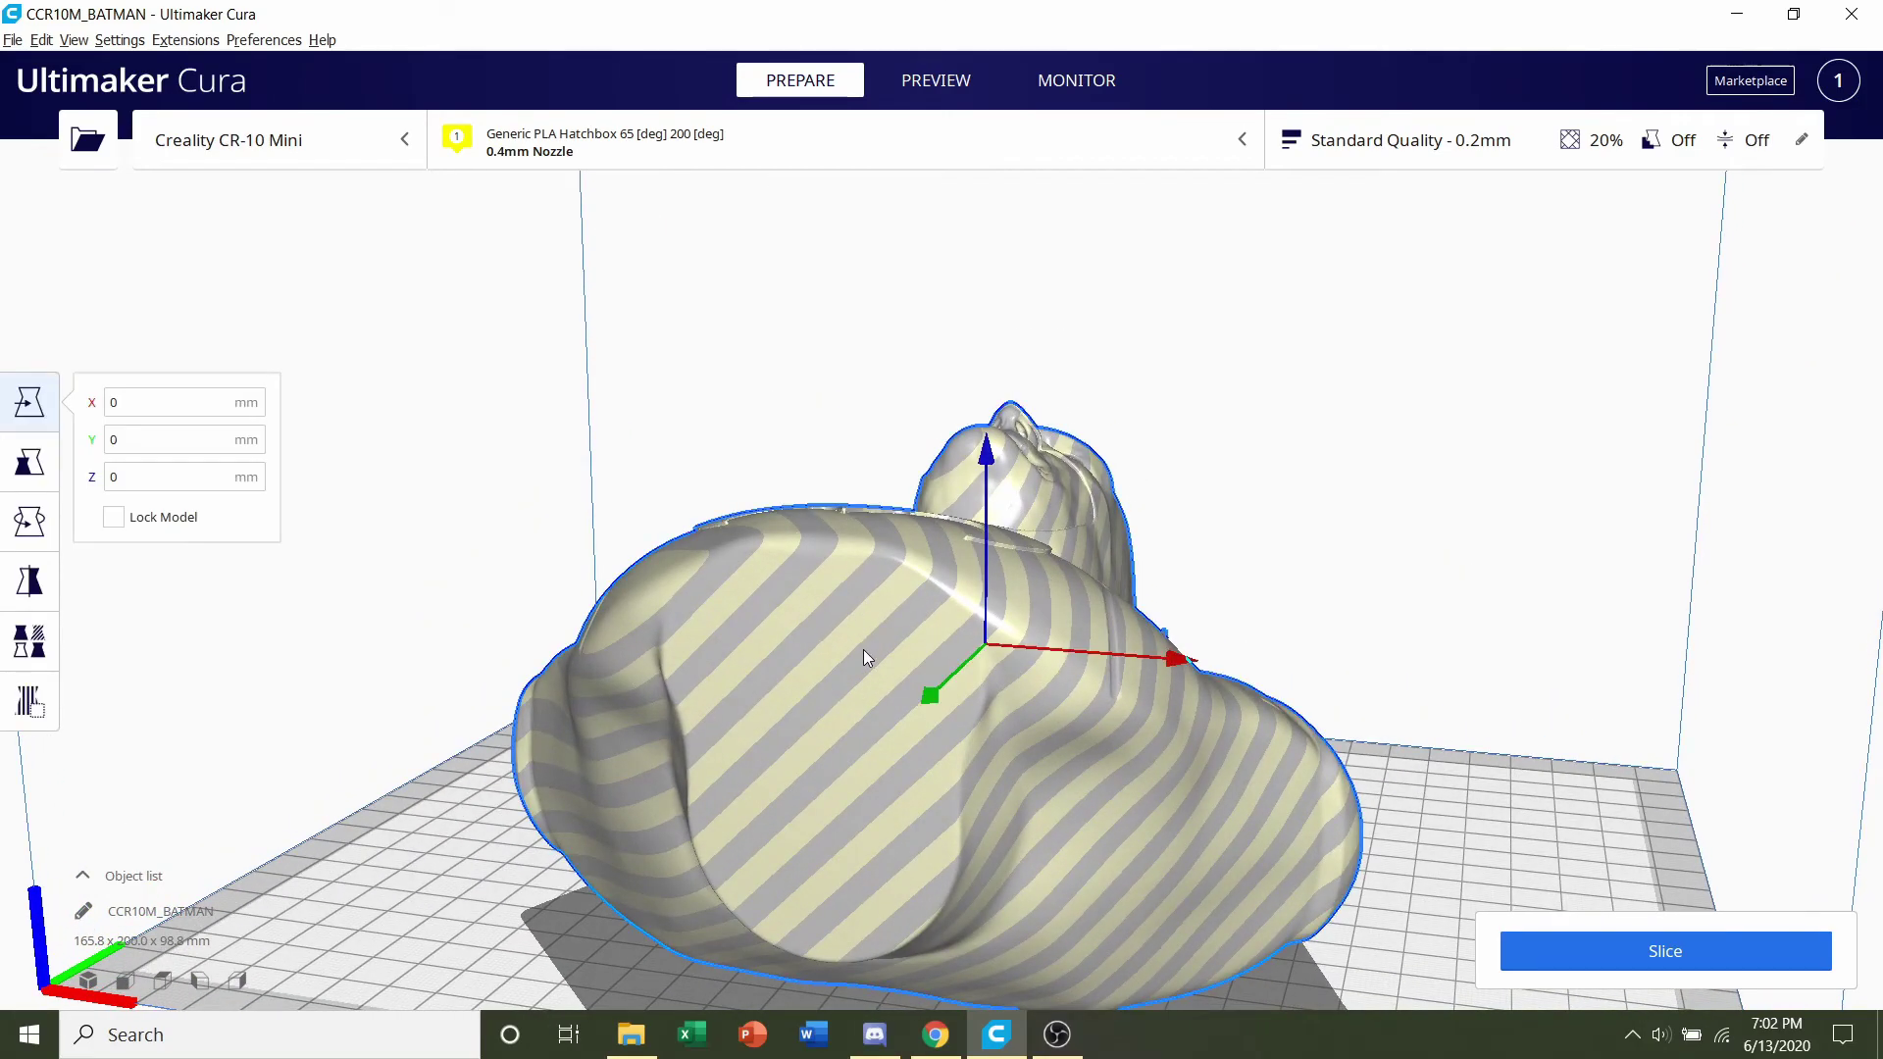
left_click(31, 521)
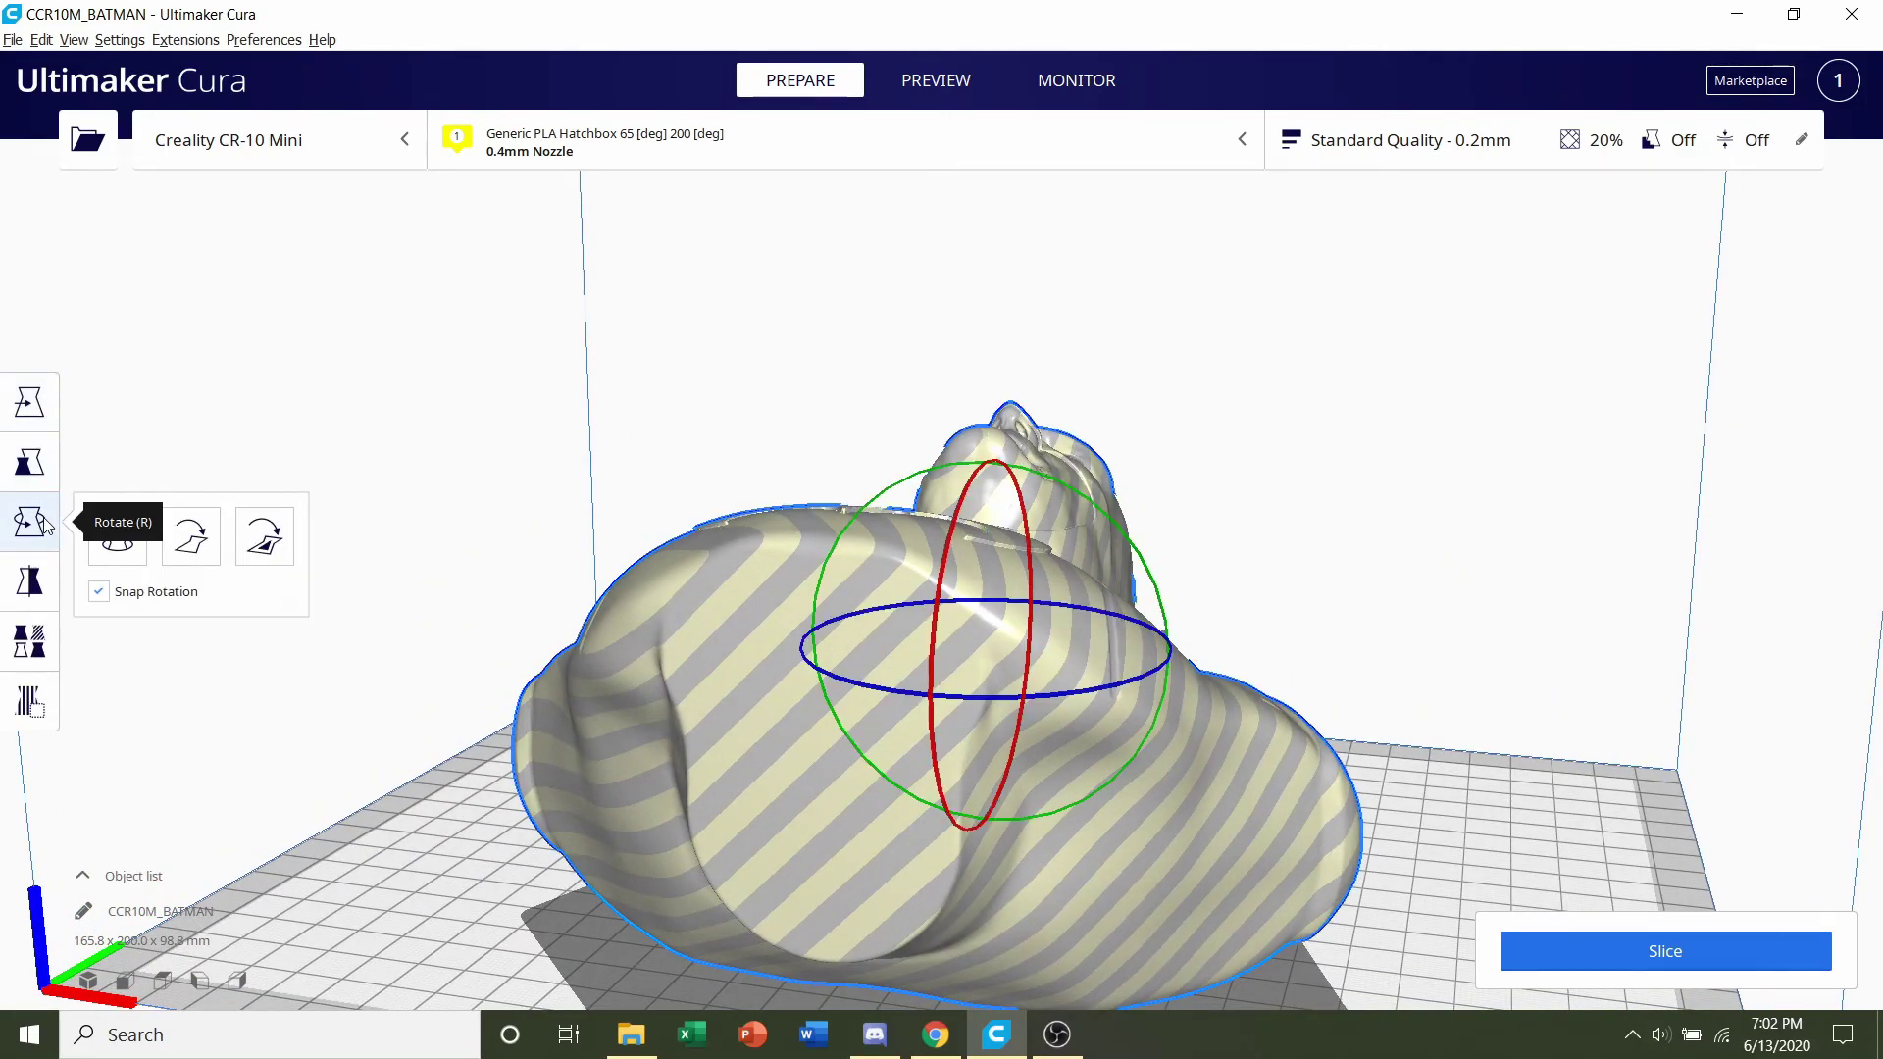
left_click(264, 543)
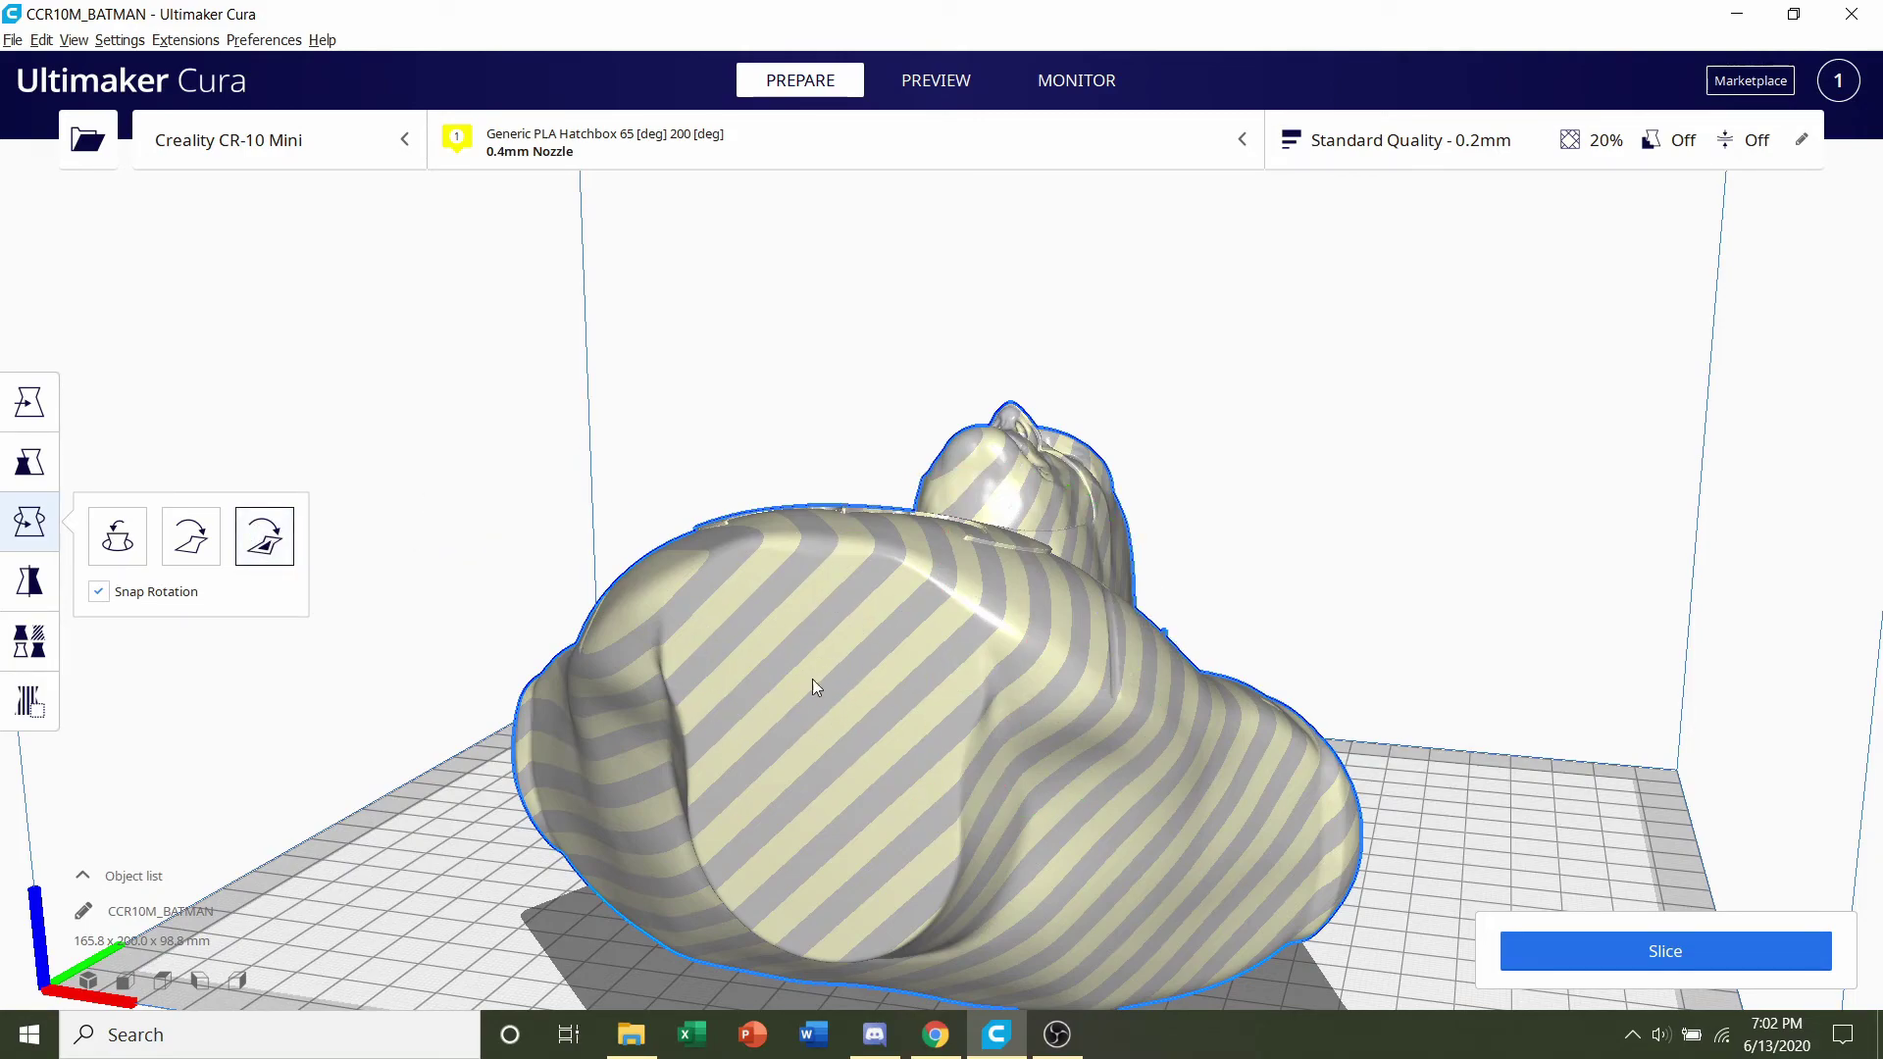
left_click(1103, 593)
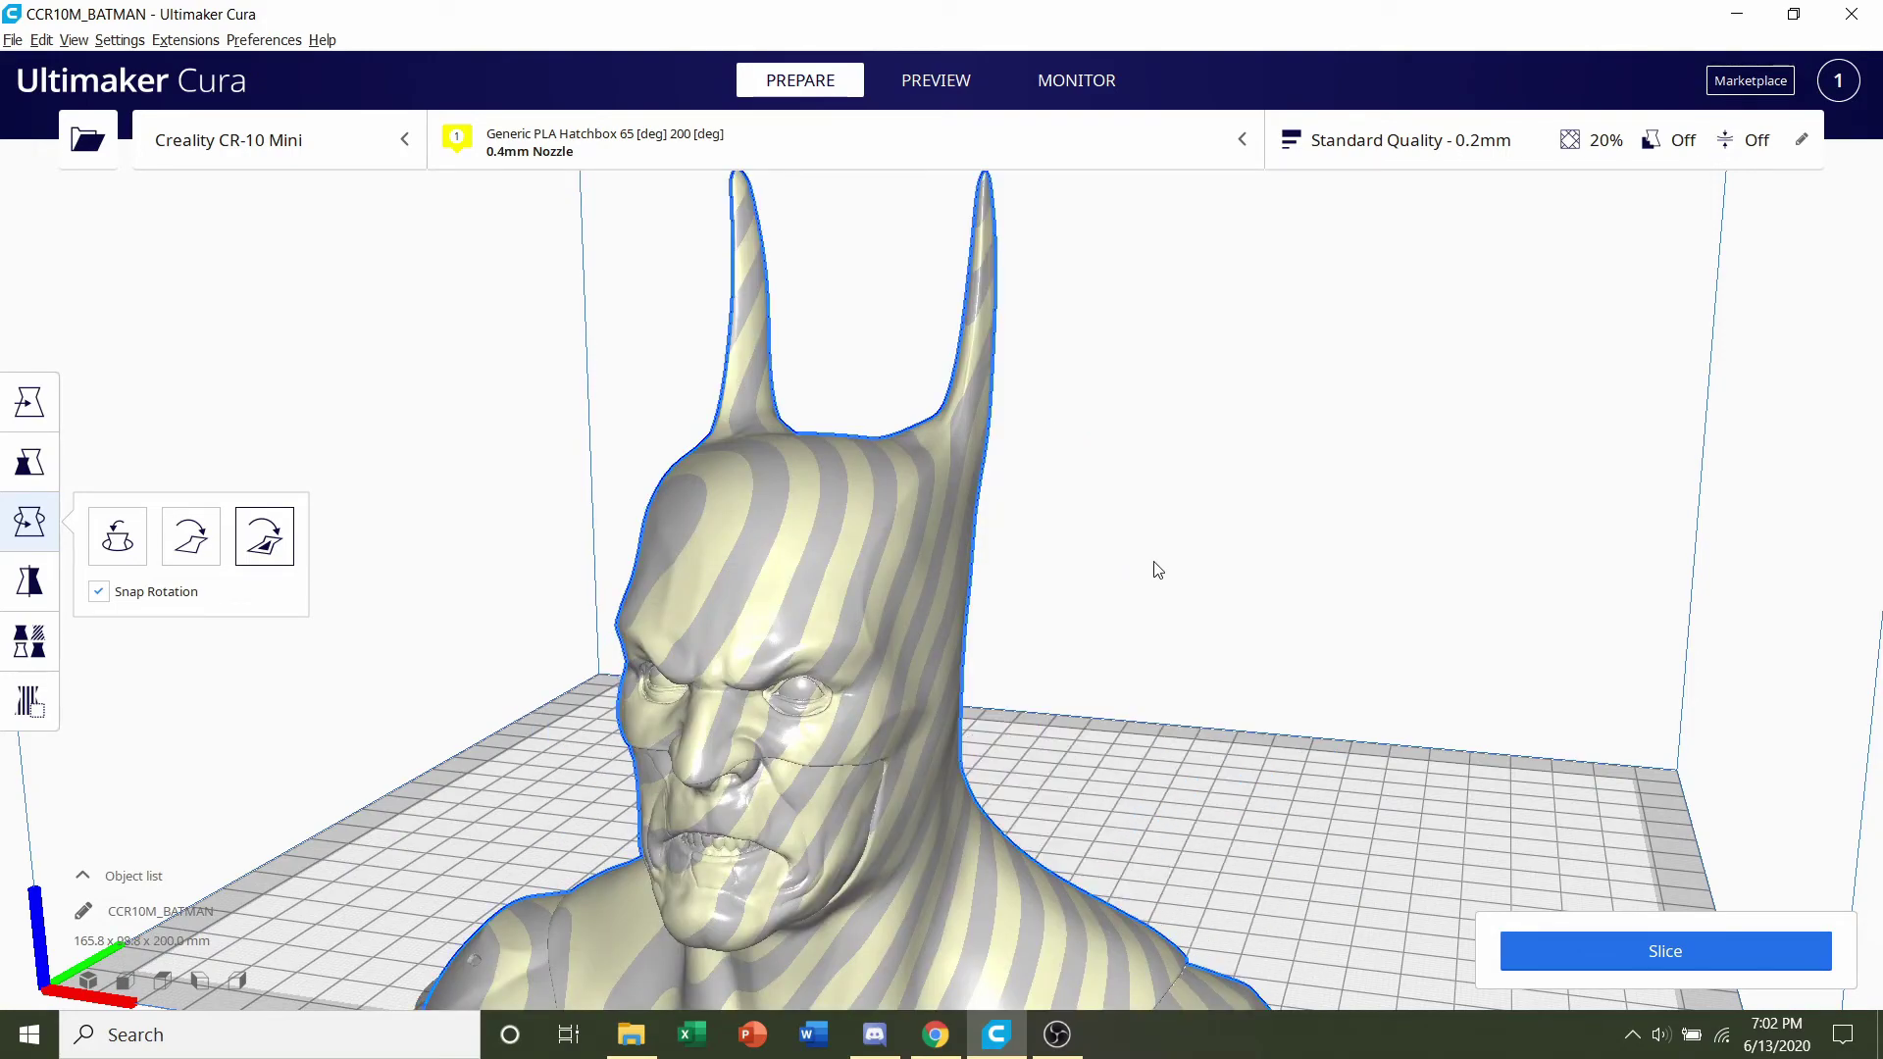
left_click(505, 453)
right_click_drag(547, 521, 601, 587)
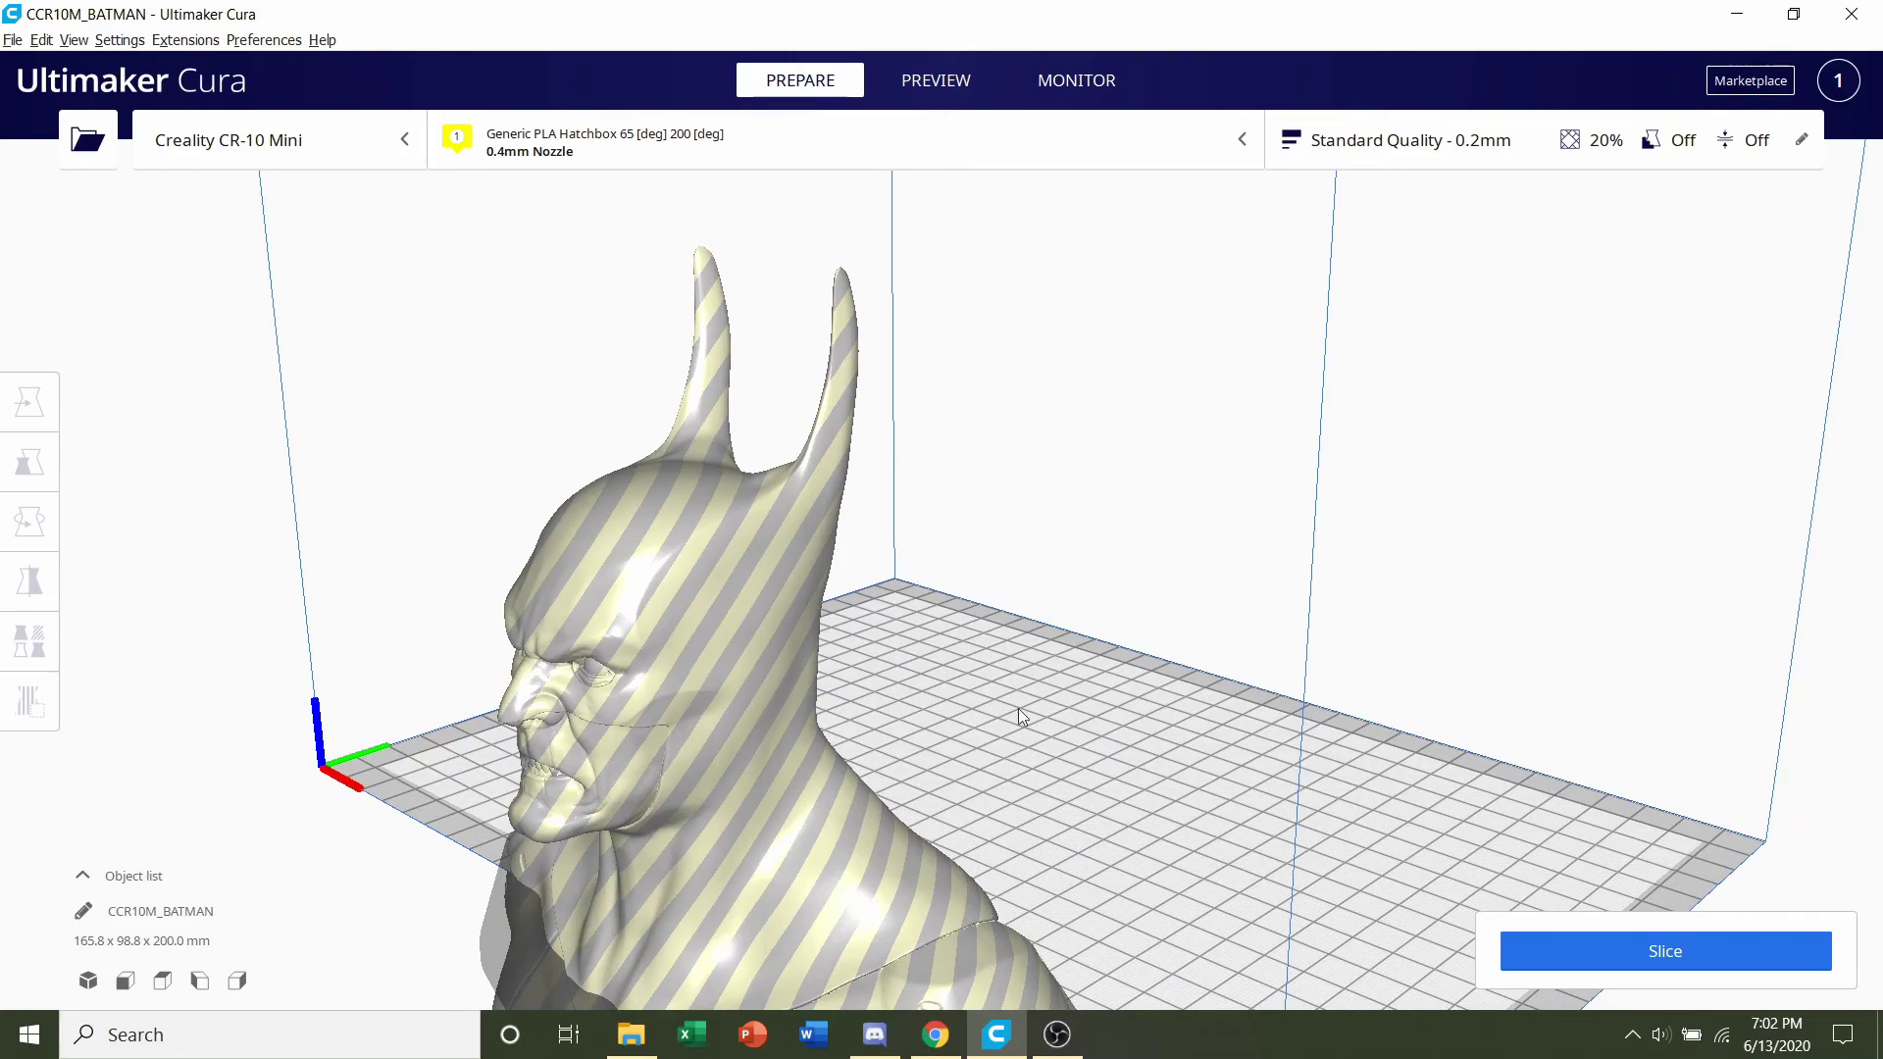
Move the bust to X 0, Y 0, Z 0 on the build plate
left_click(701, 562)
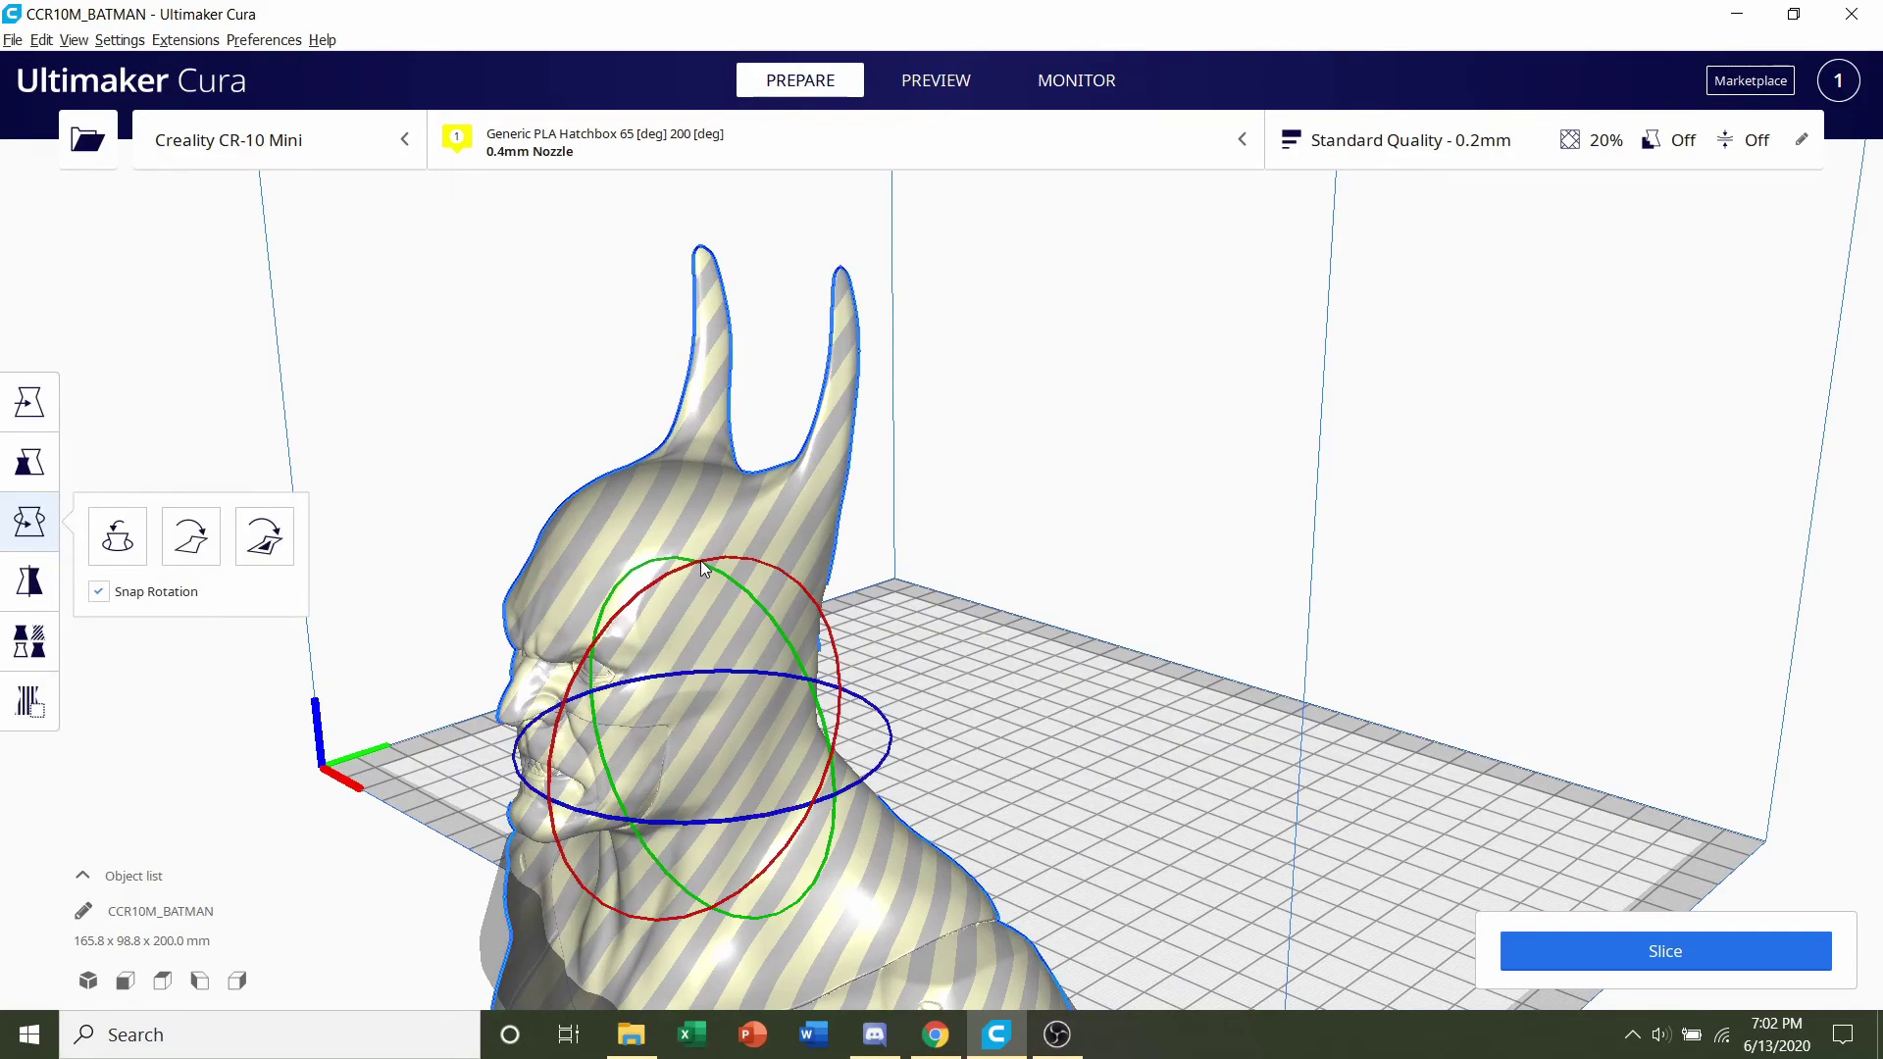
left_click(43, 405)
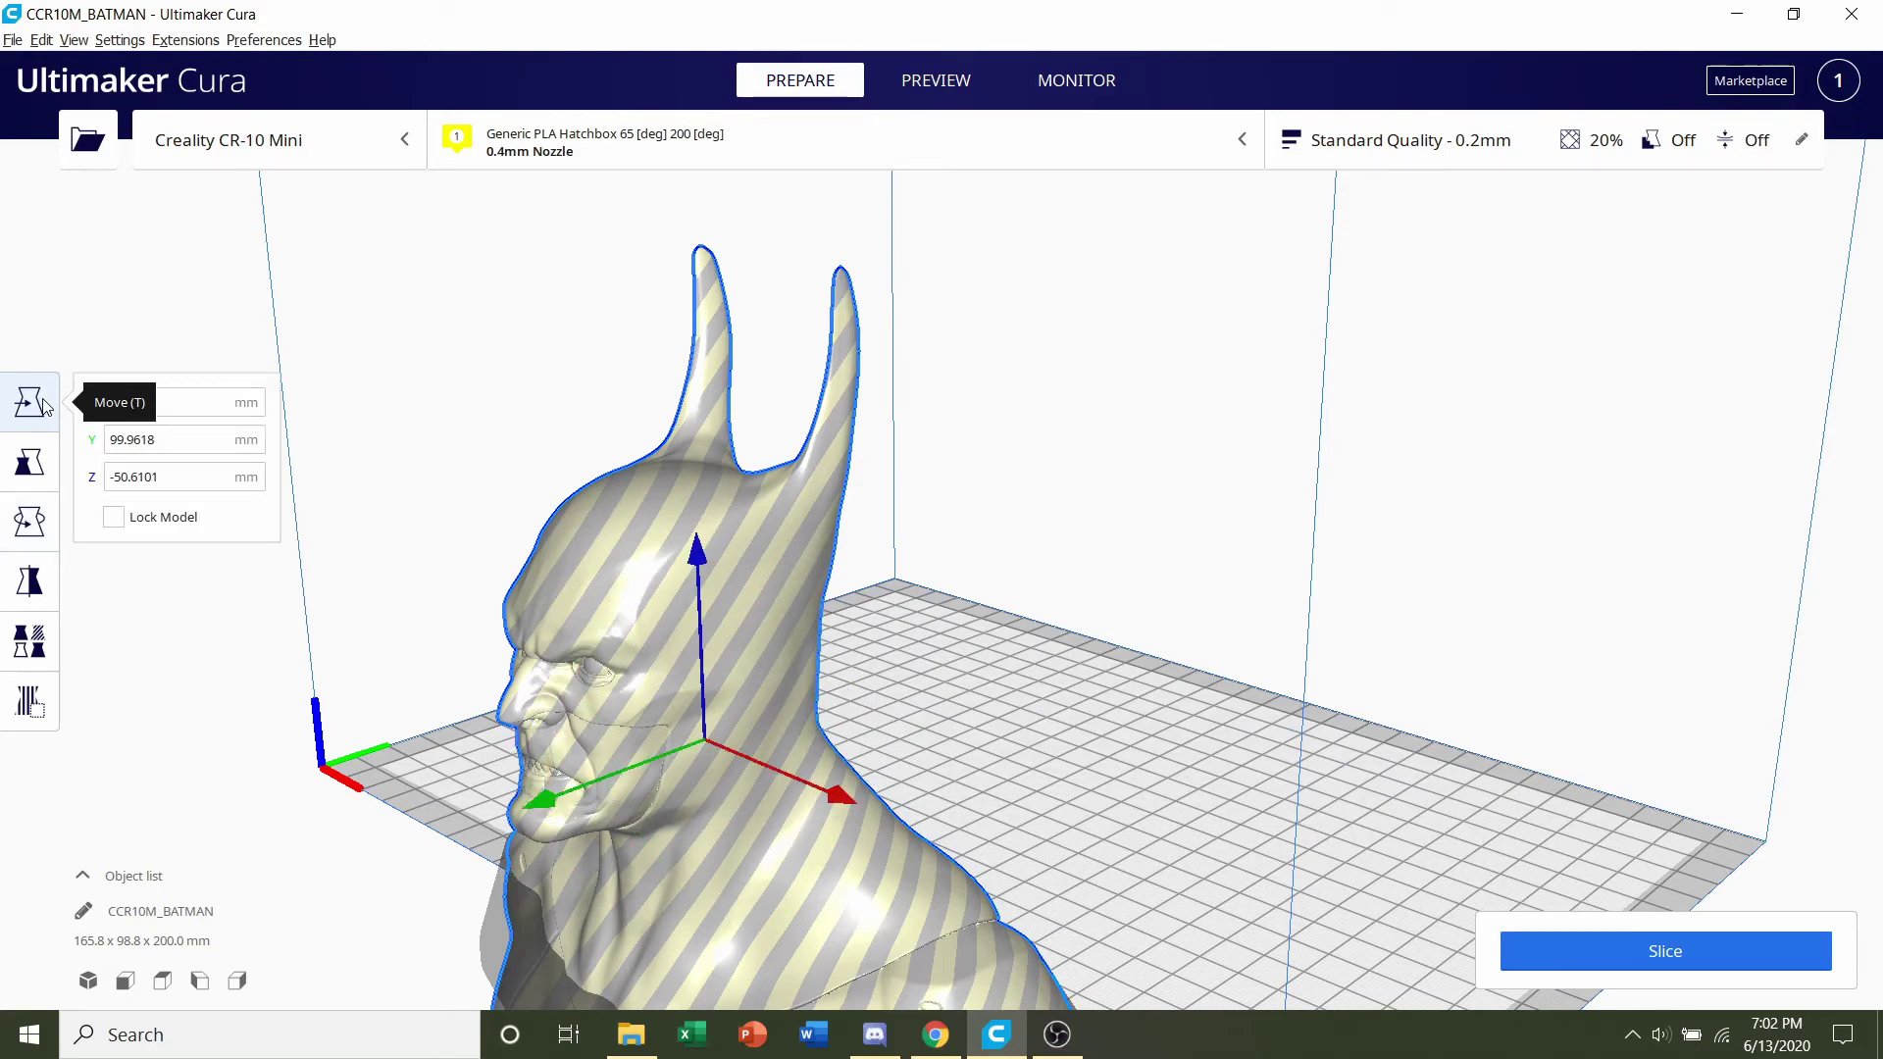
left_click(162, 396)
type("0")
key("Tab")
type("0")
key("Return")
key("Tab")
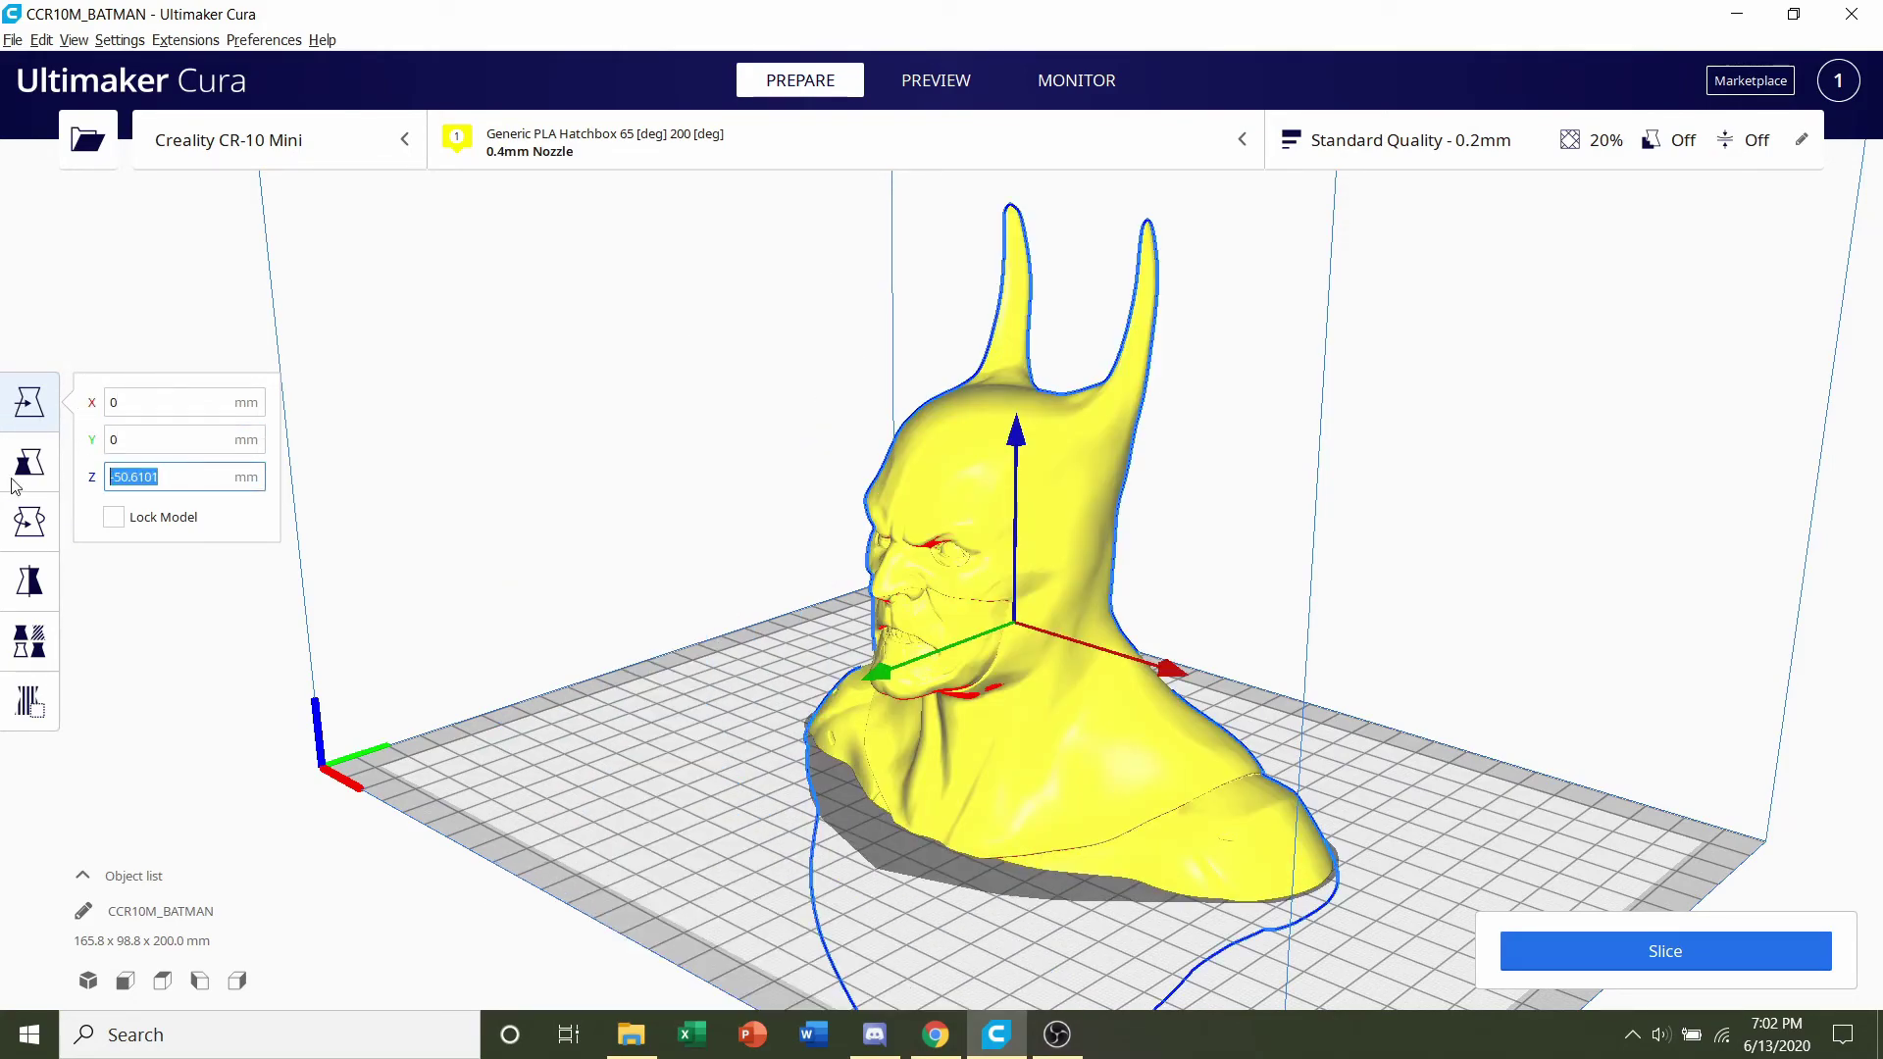
type("0")
key("Return")
left_click(484, 446)
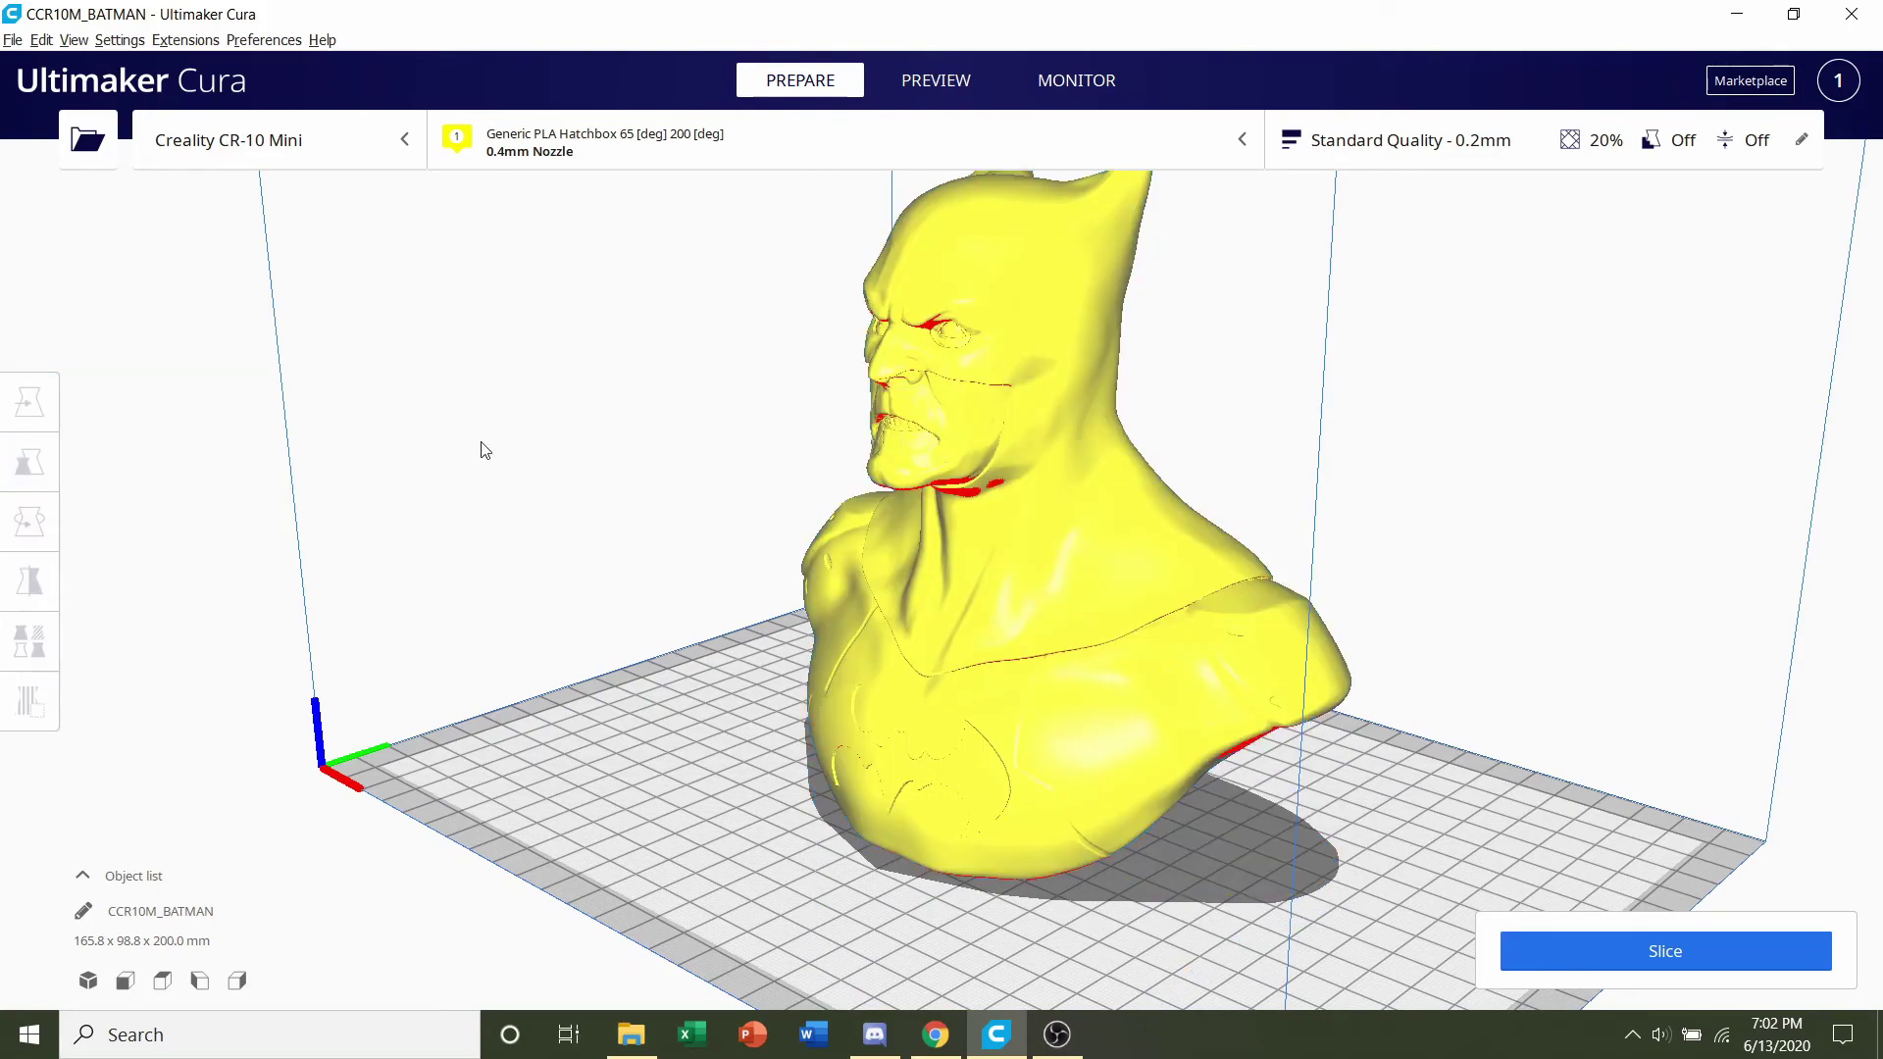
right_click_drag(484, 445, 740, 481)
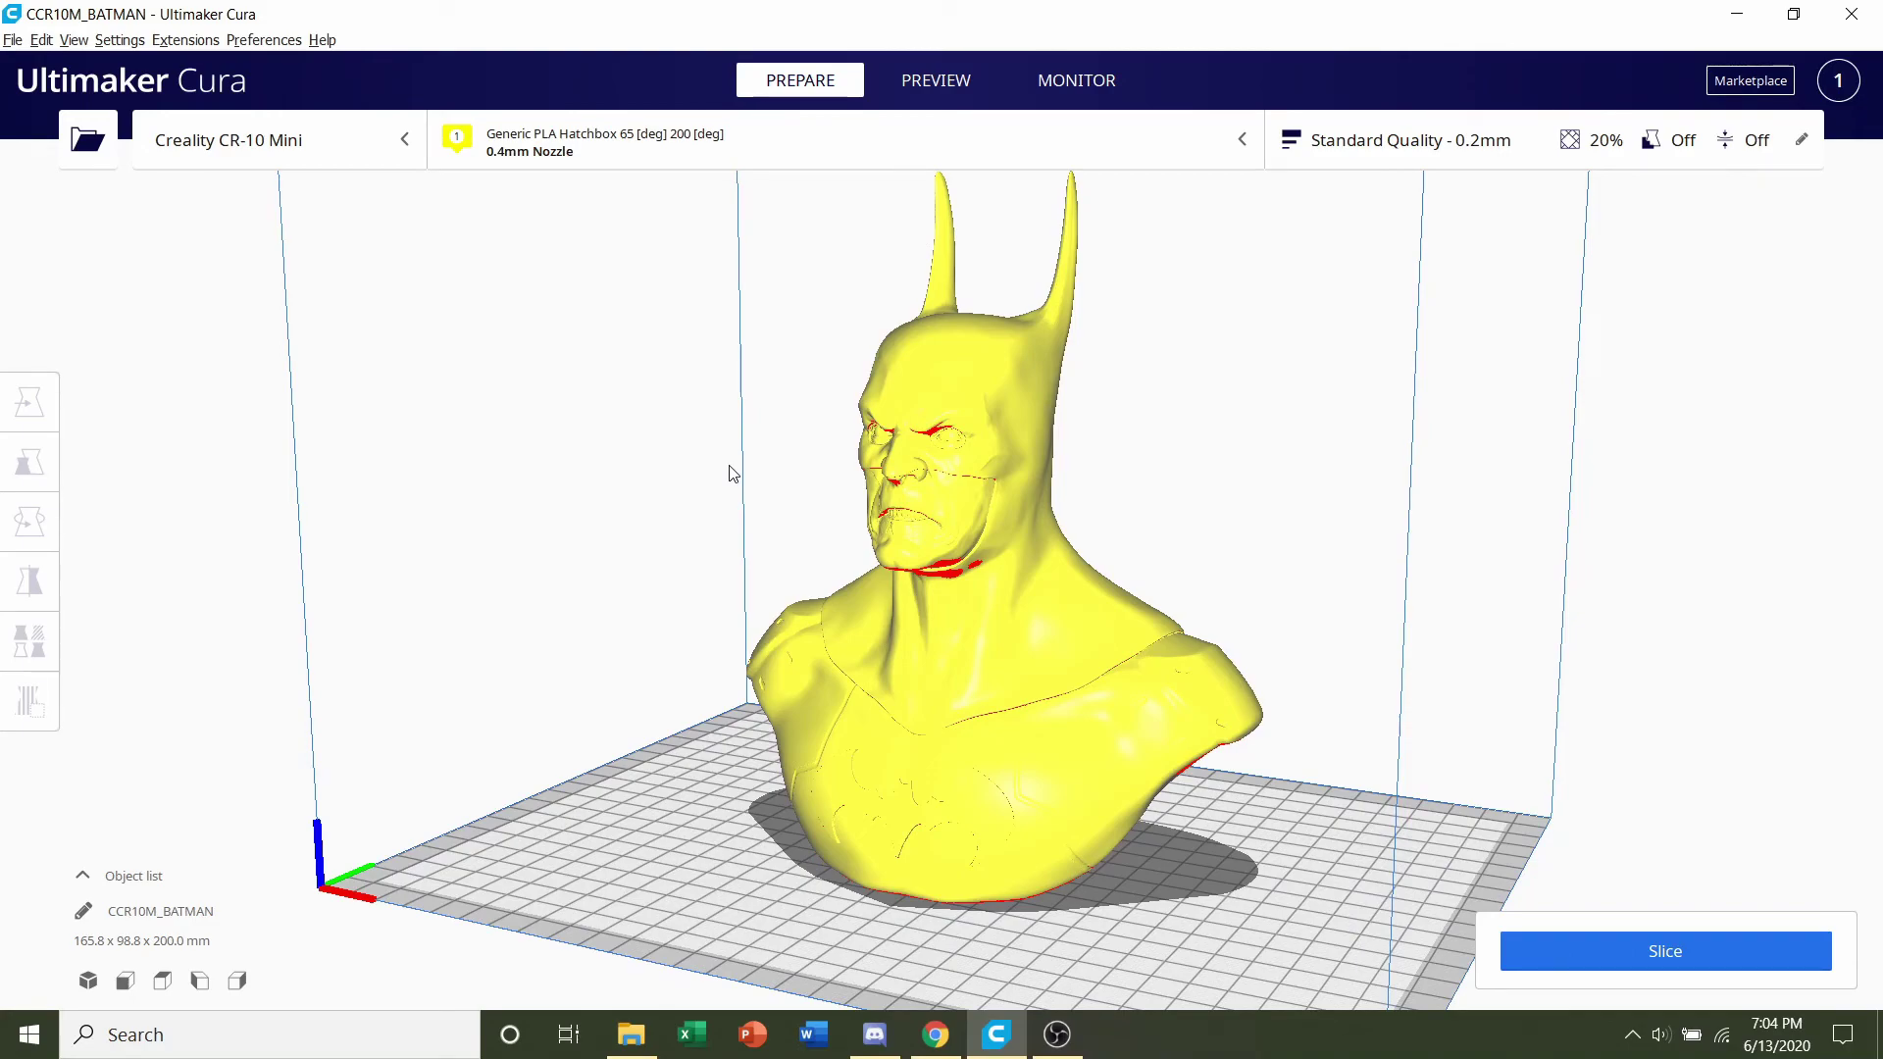
Scale the bust uniformly to 80%, giving 132.7 x 79.0 x 160.0 mm
left_click(965, 312)
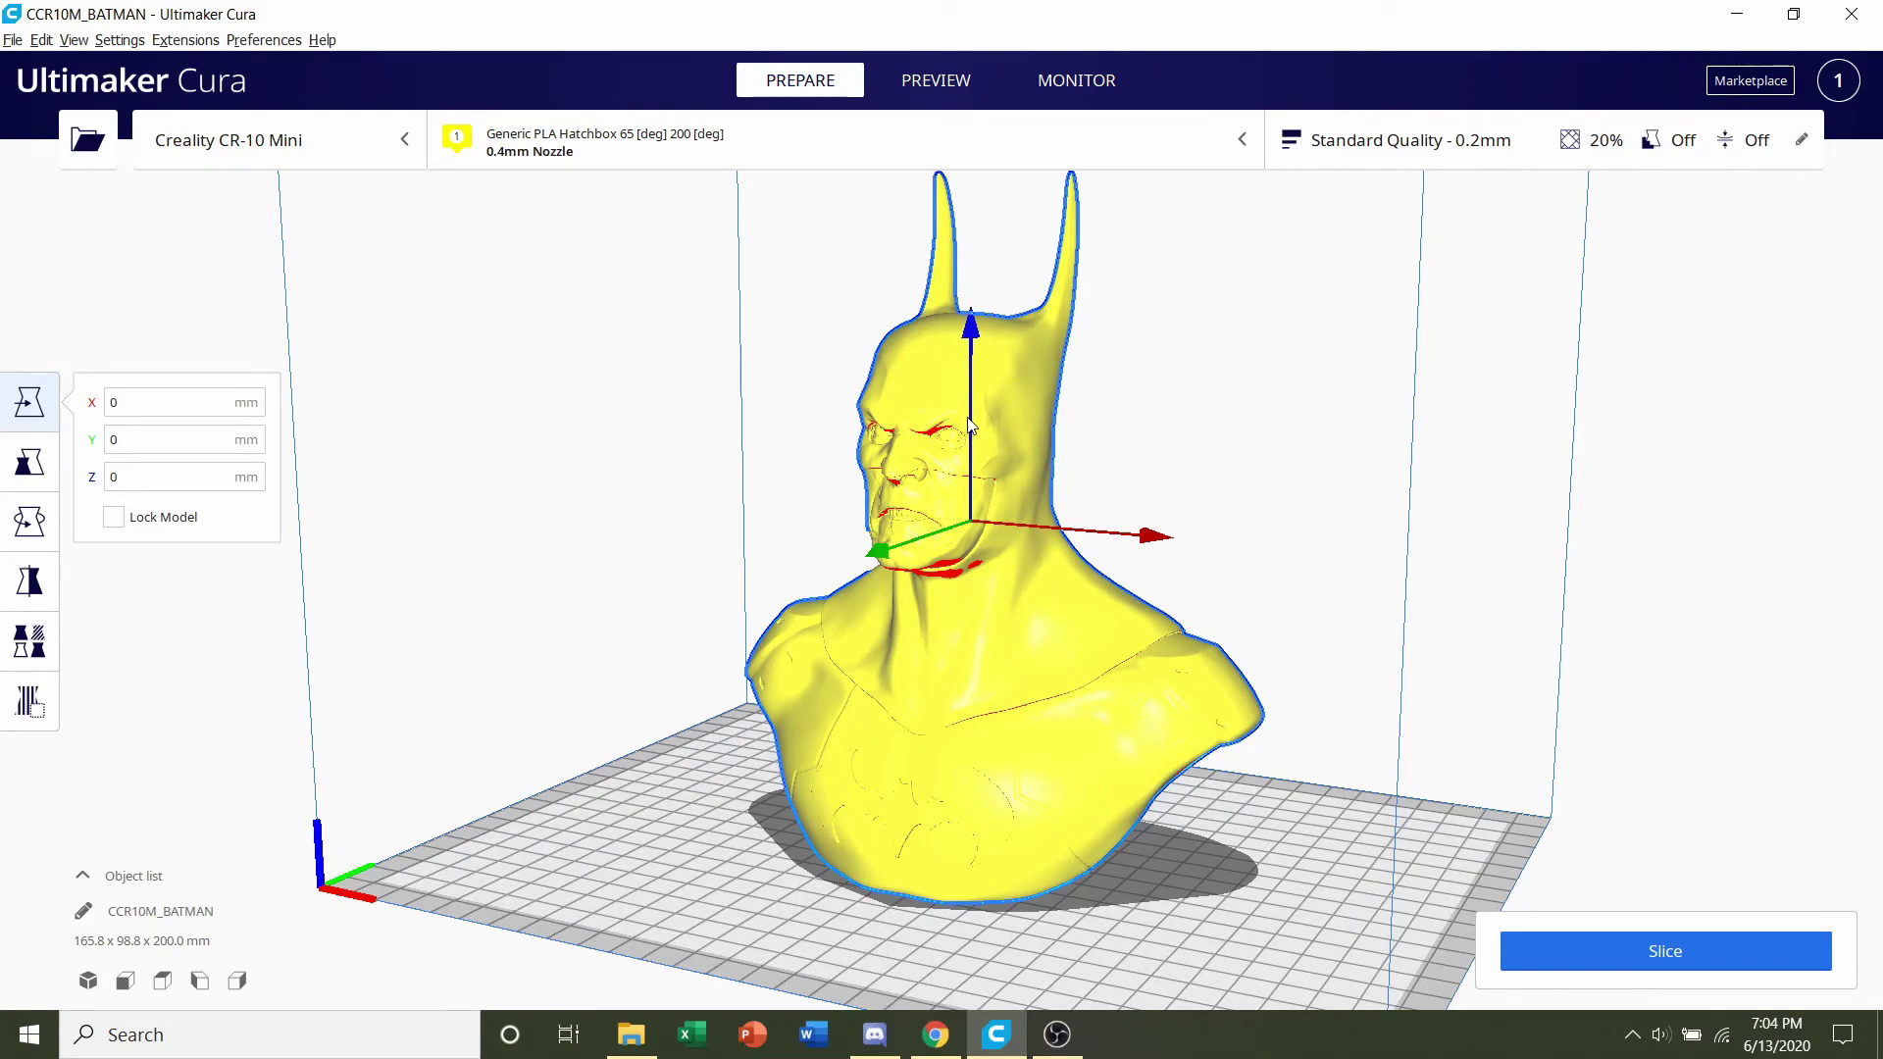
left_click(23, 467)
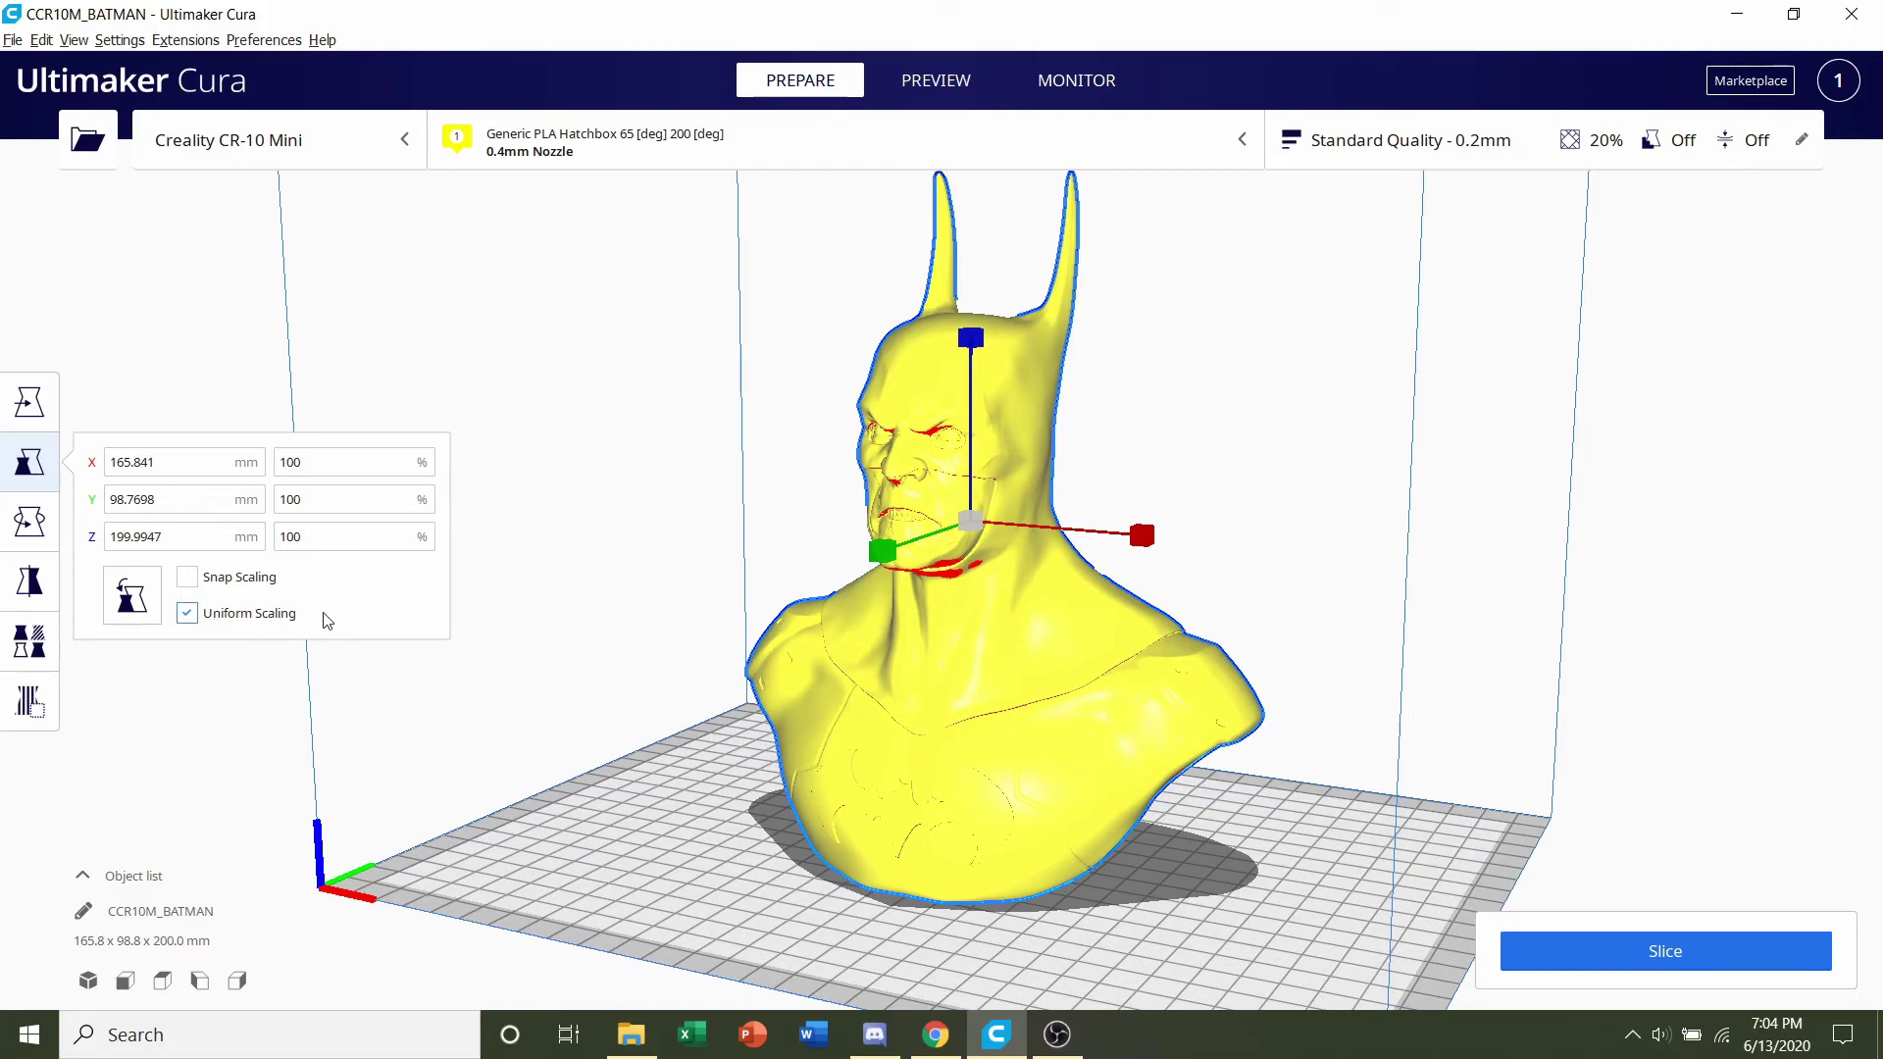
left_click_drag(349, 462, 229, 459)
type("80")
key("Return")
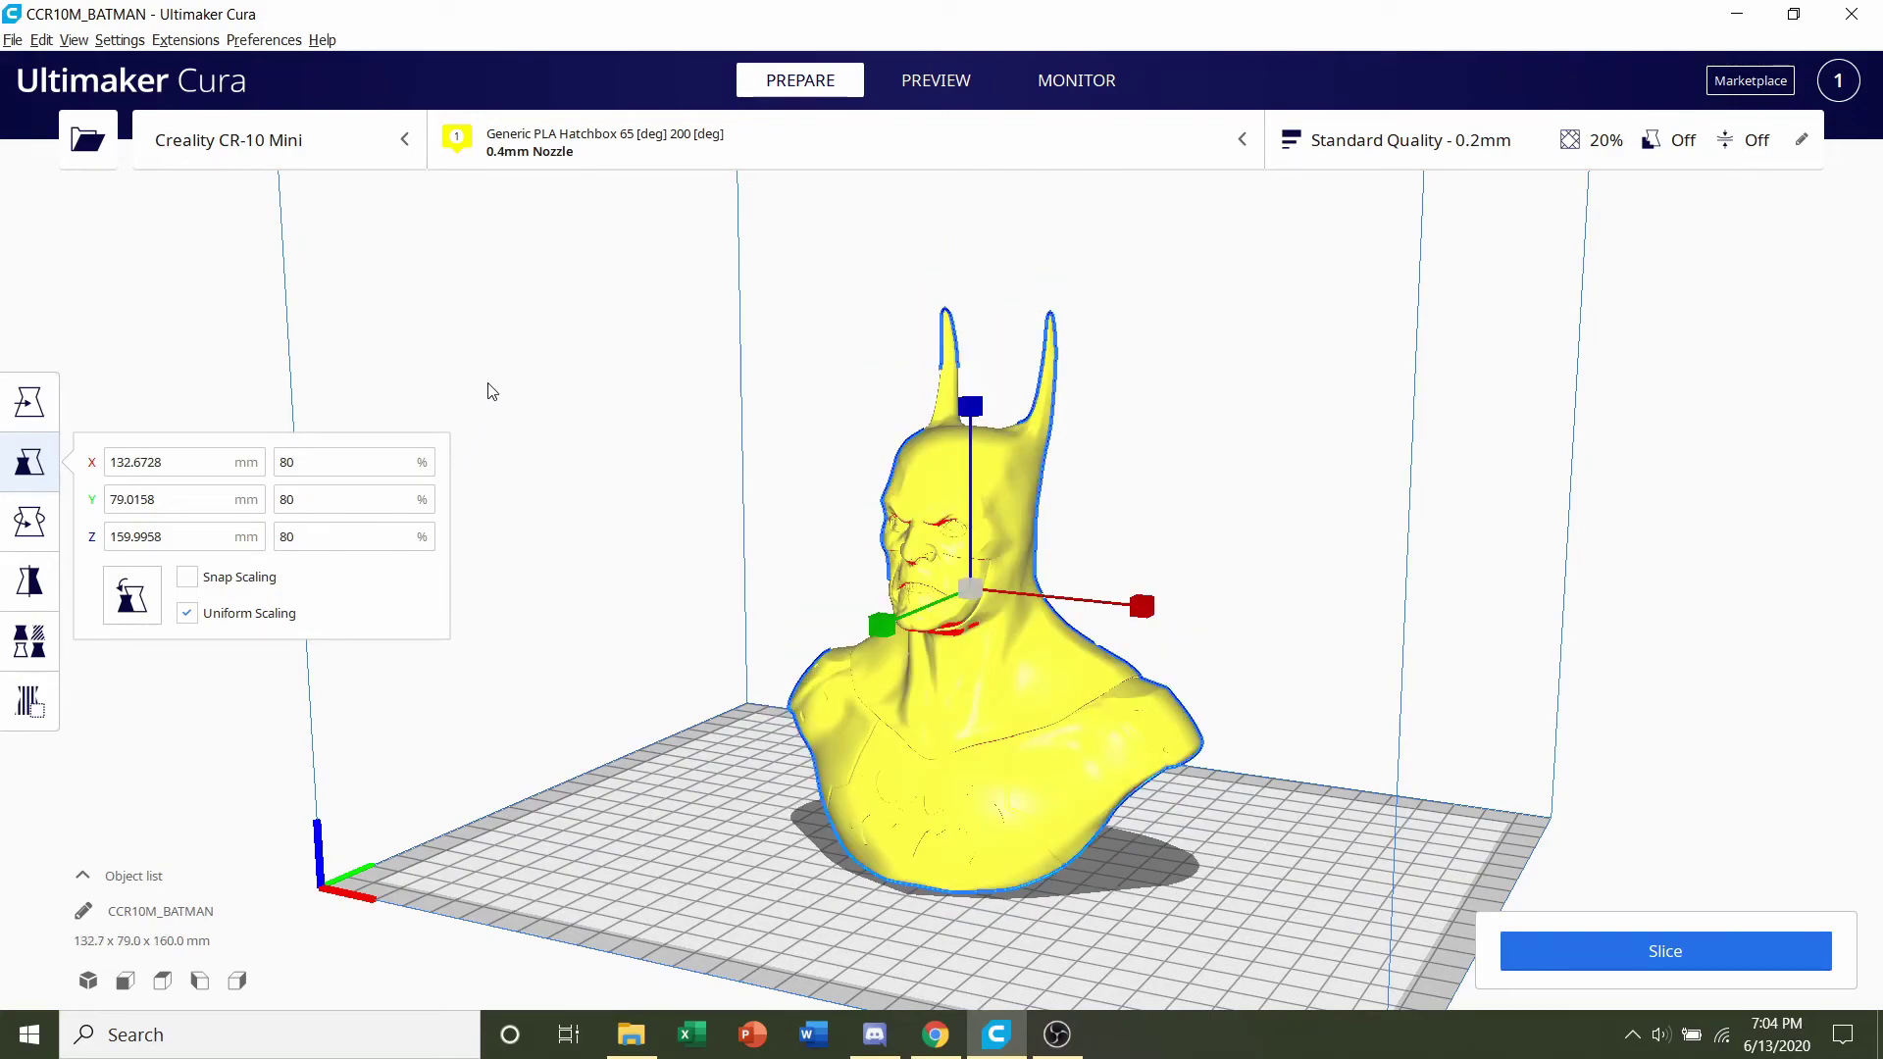
left_click(492, 389)
Pan, zoom and orbit around the bust to inspect its red overhangs, including from below
scroll(902, 710, "up", 5)
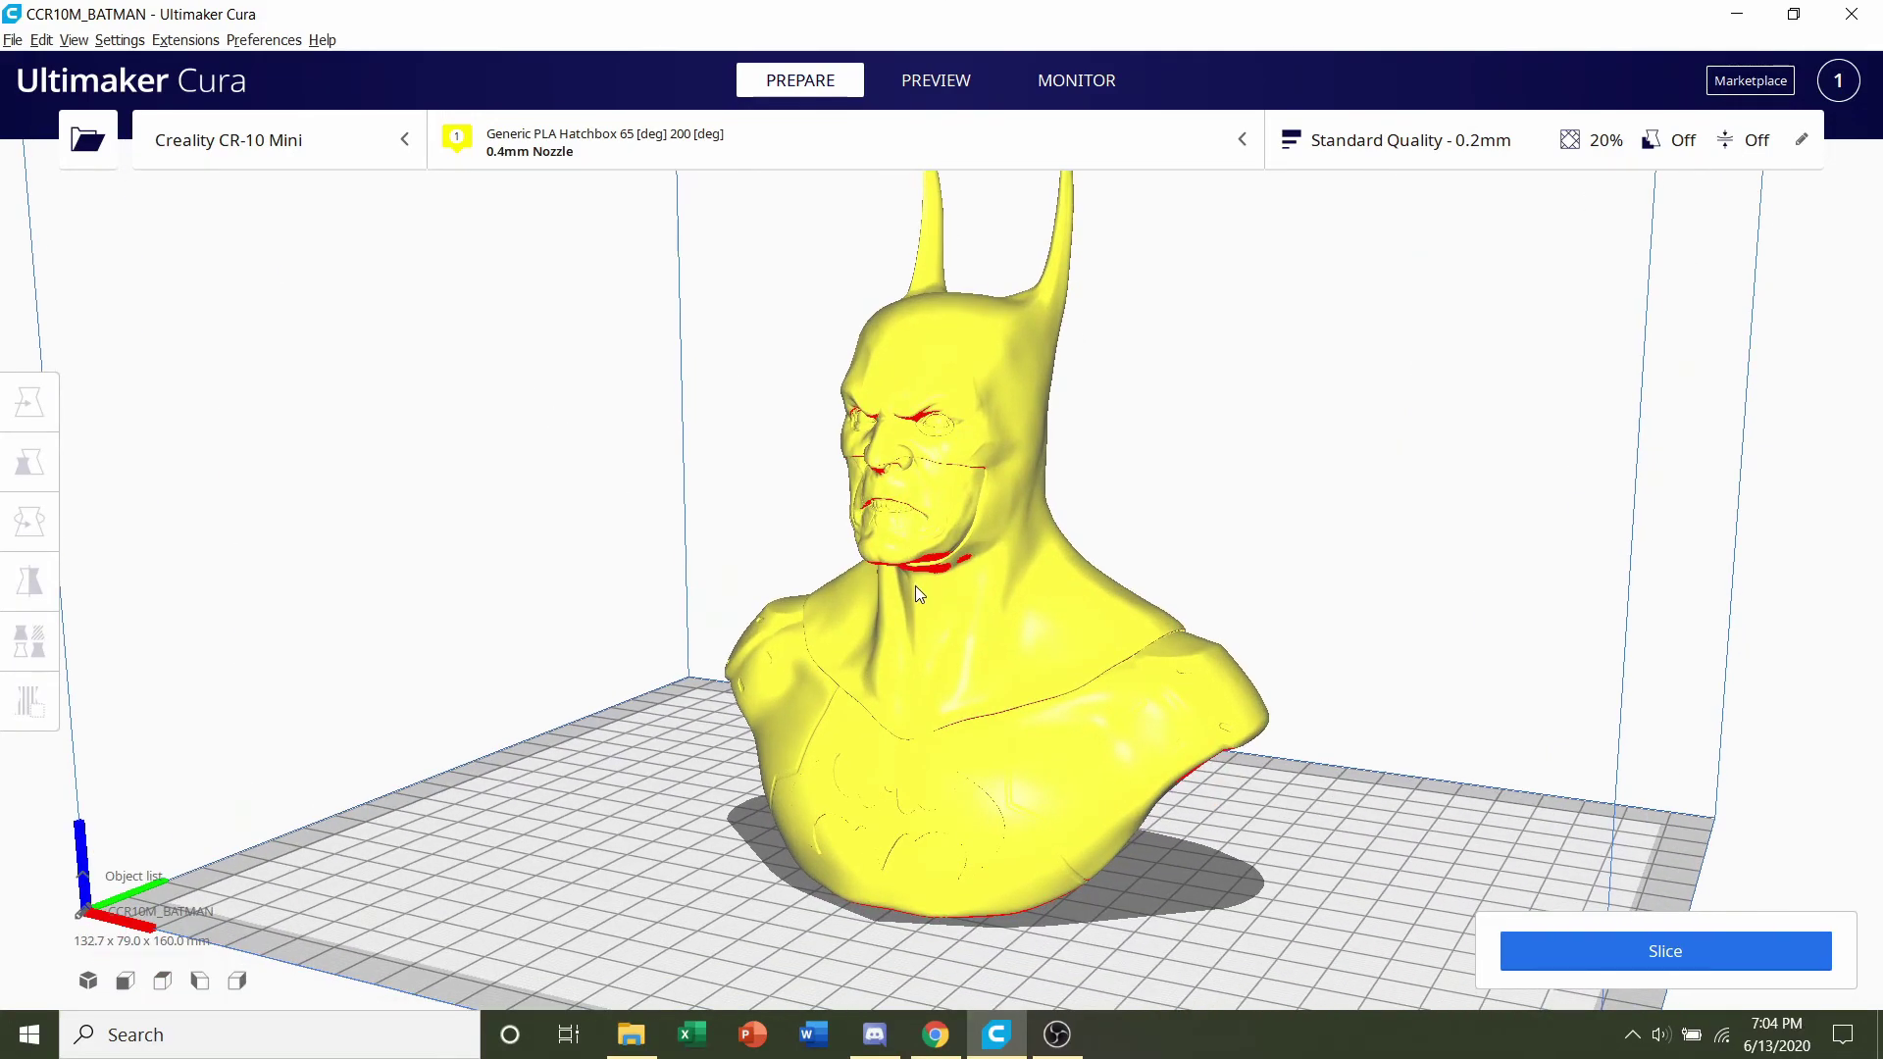
scroll(958, 505, "down", 3)
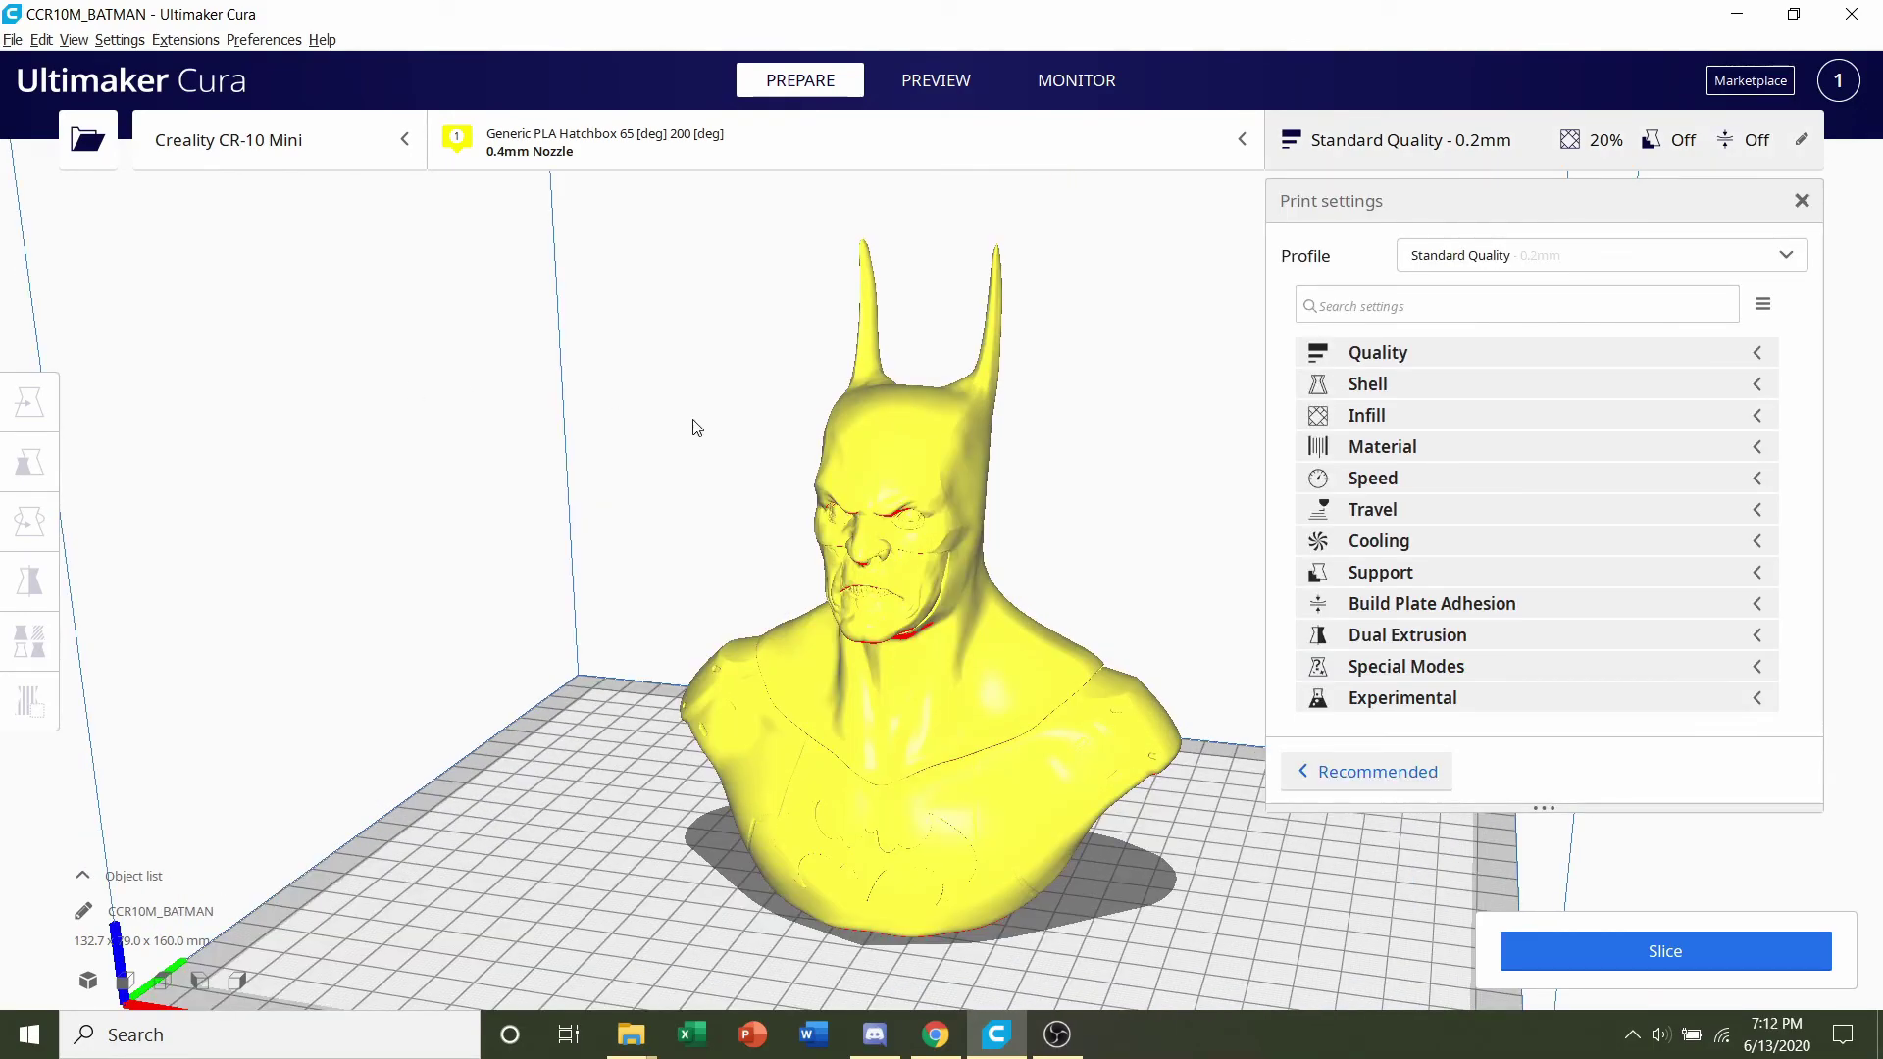
middle_click_drag(689, 420, 579, 385)
scroll(726, 524, "up", 5)
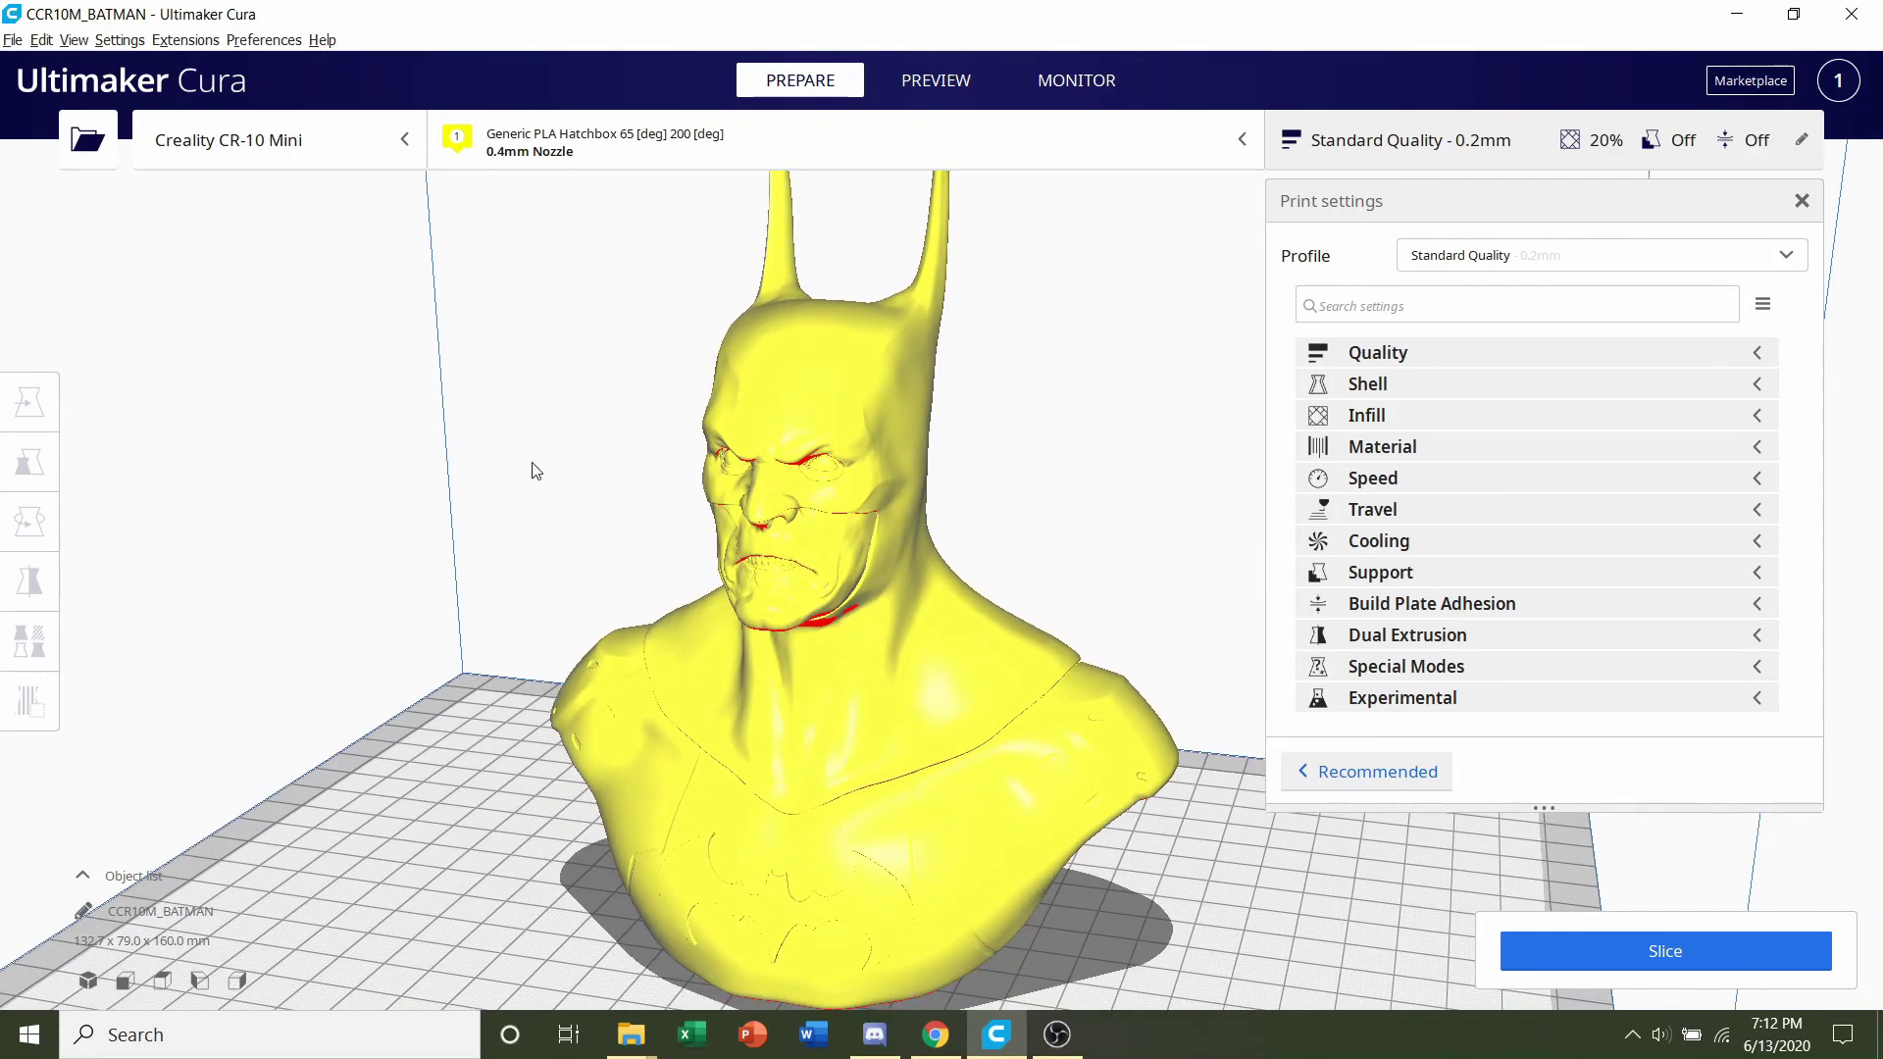
right_click_drag(535, 471, 563, 432)
scroll(643, 471, "up", 5)
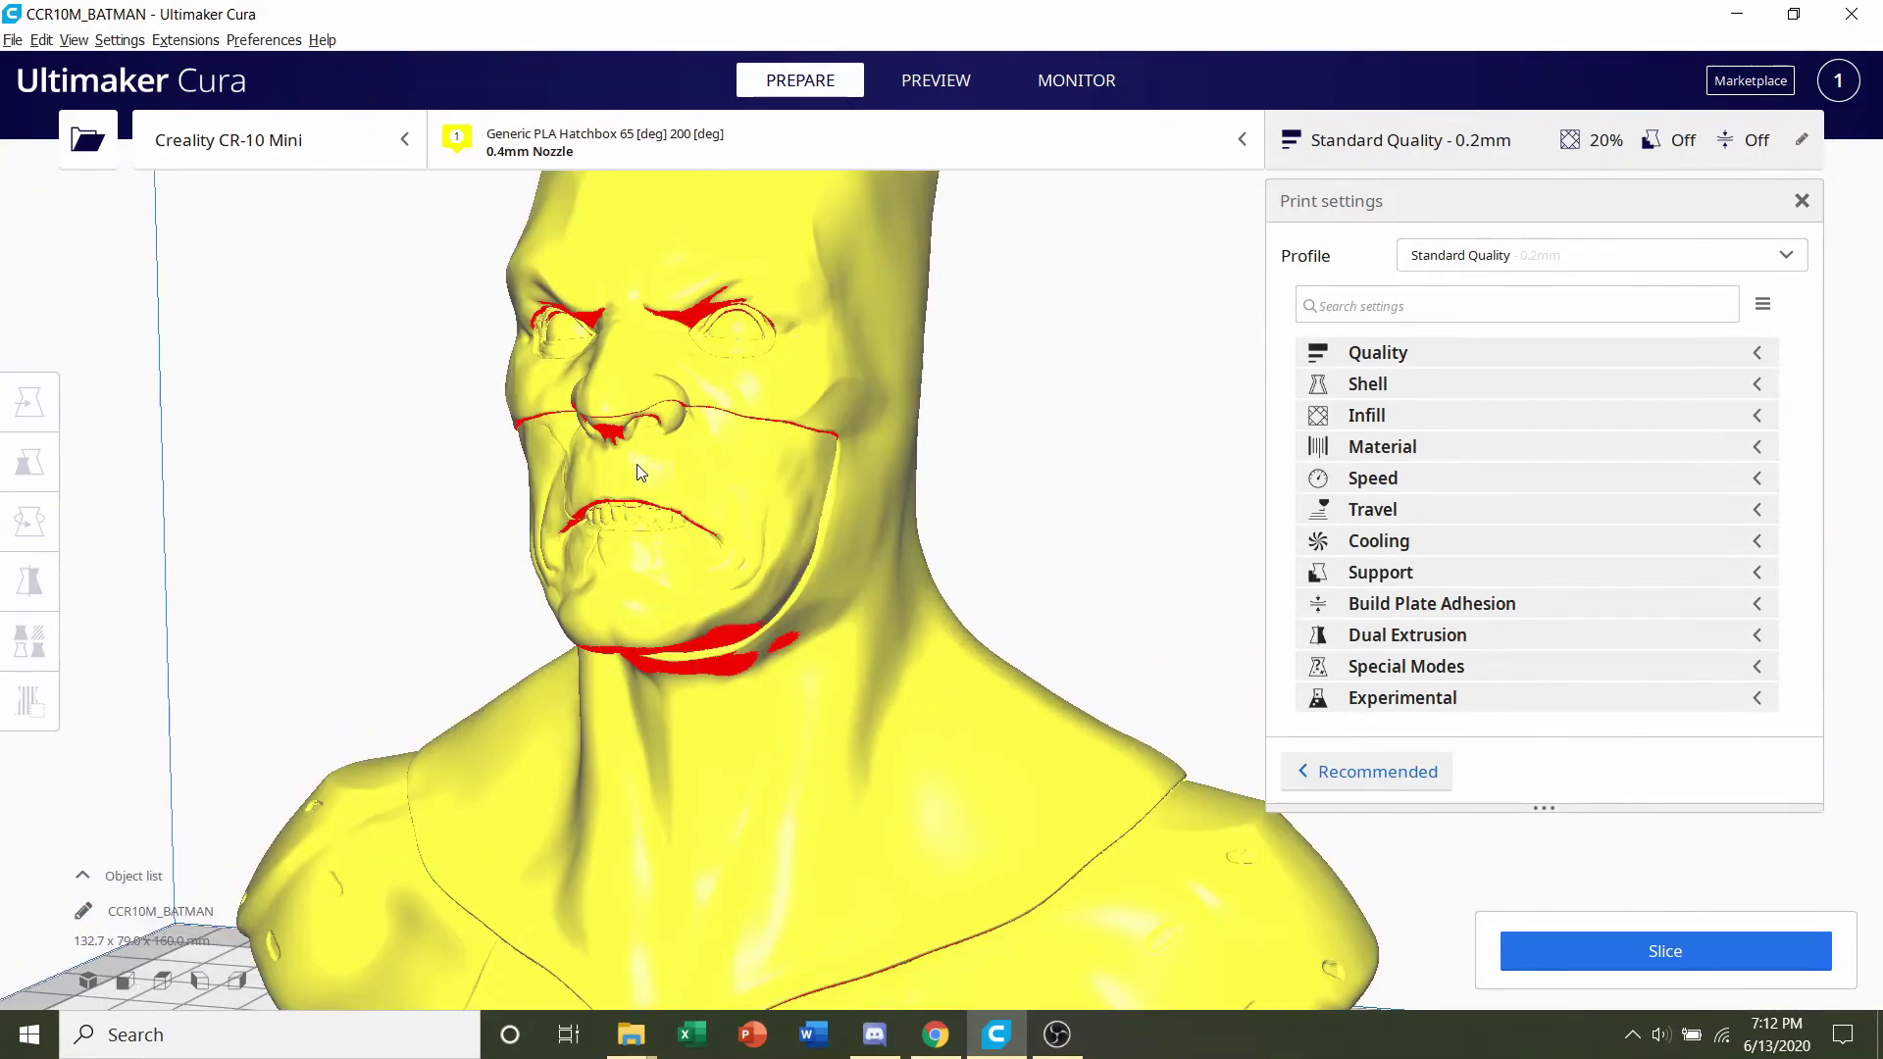
right_click_drag(694, 487, 581, 513)
right_click_drag(573, 633, 738, 629)
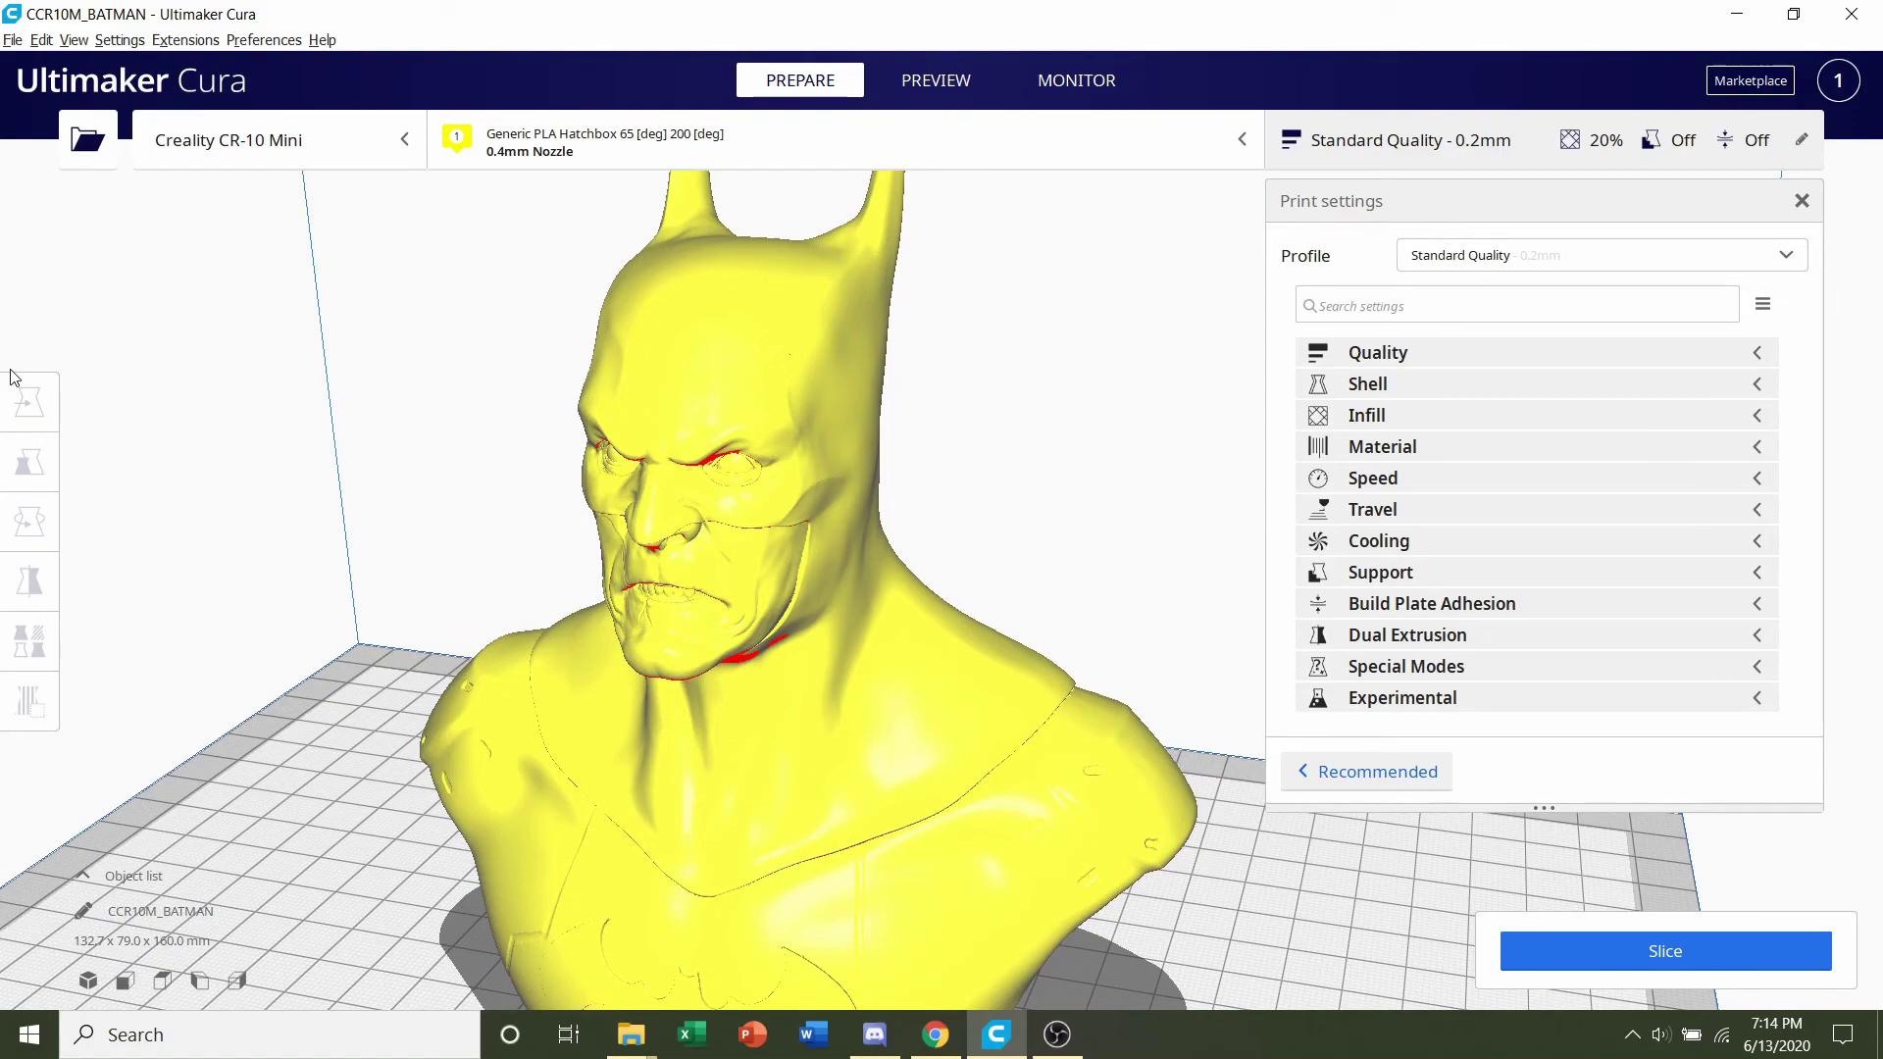
Enable Generate Support with Support Wall Line Count 1 and Support Overhang Angle 55°
right_click_drag(450, 492, 530, 520)
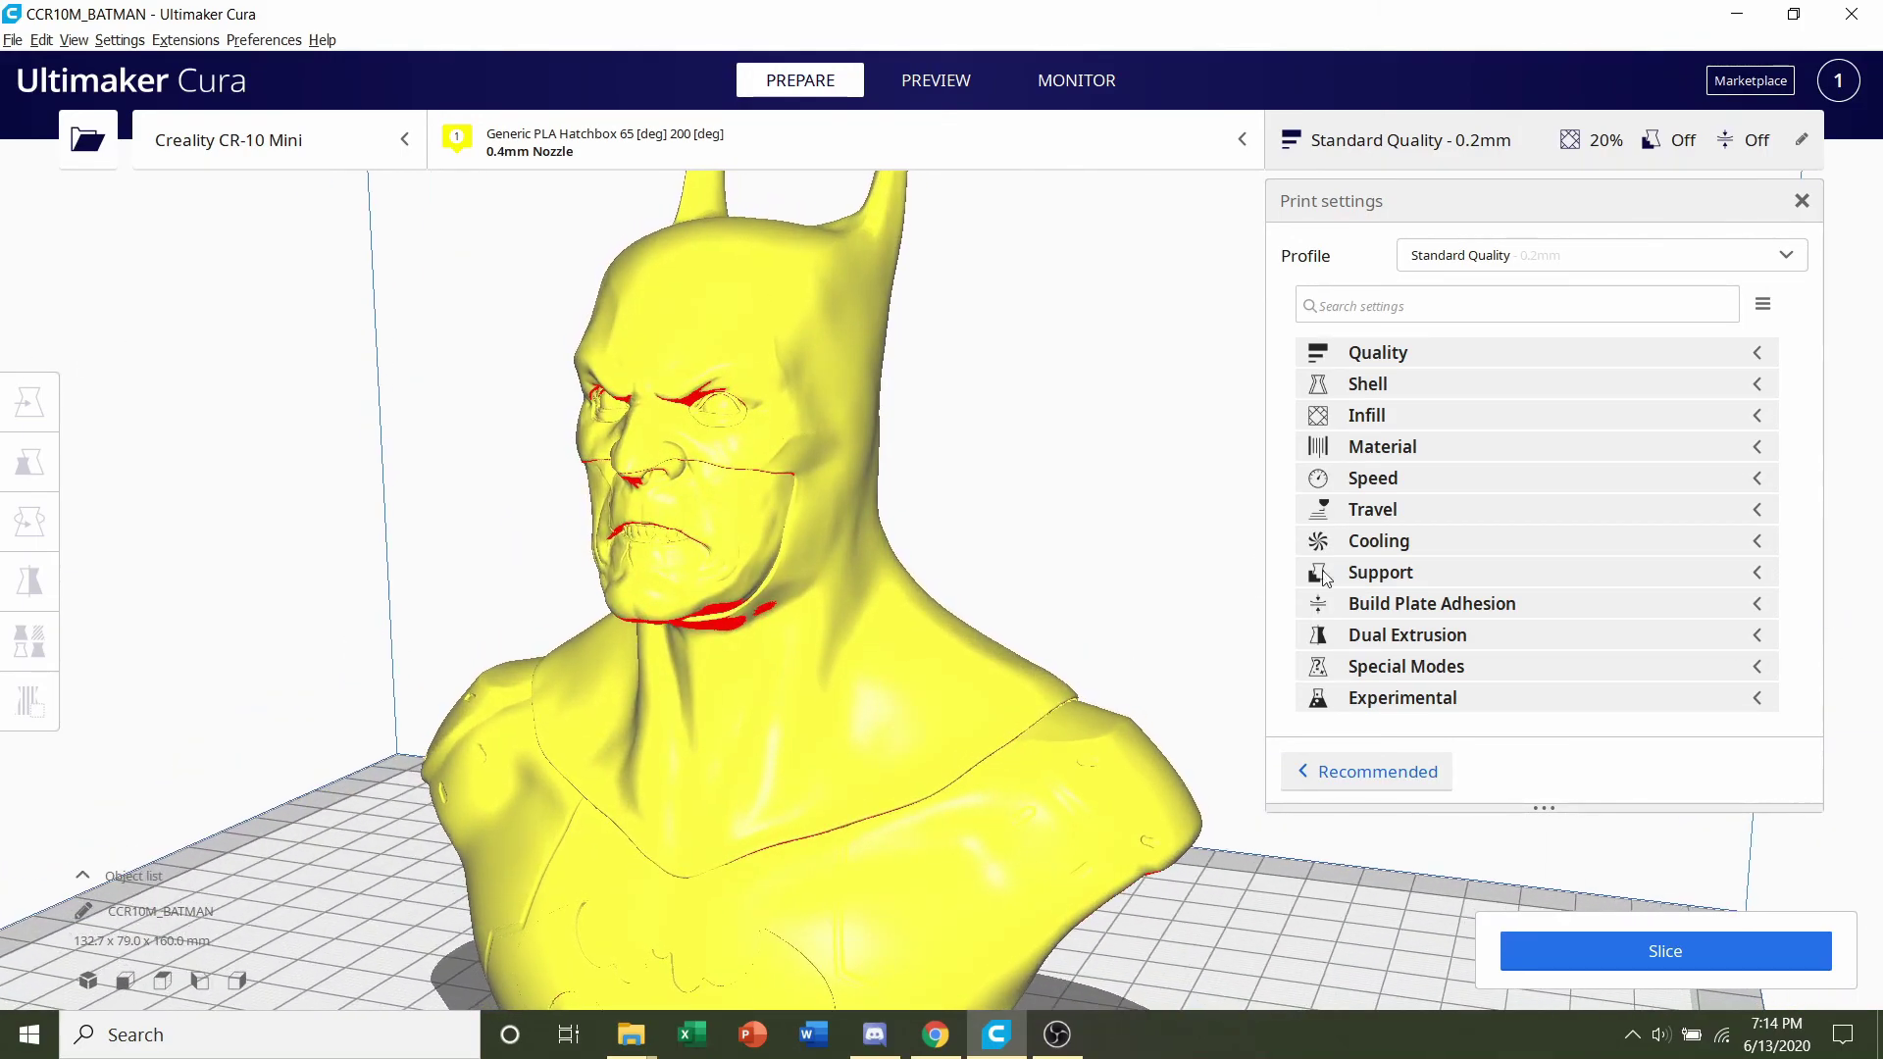
left_click(1452, 583)
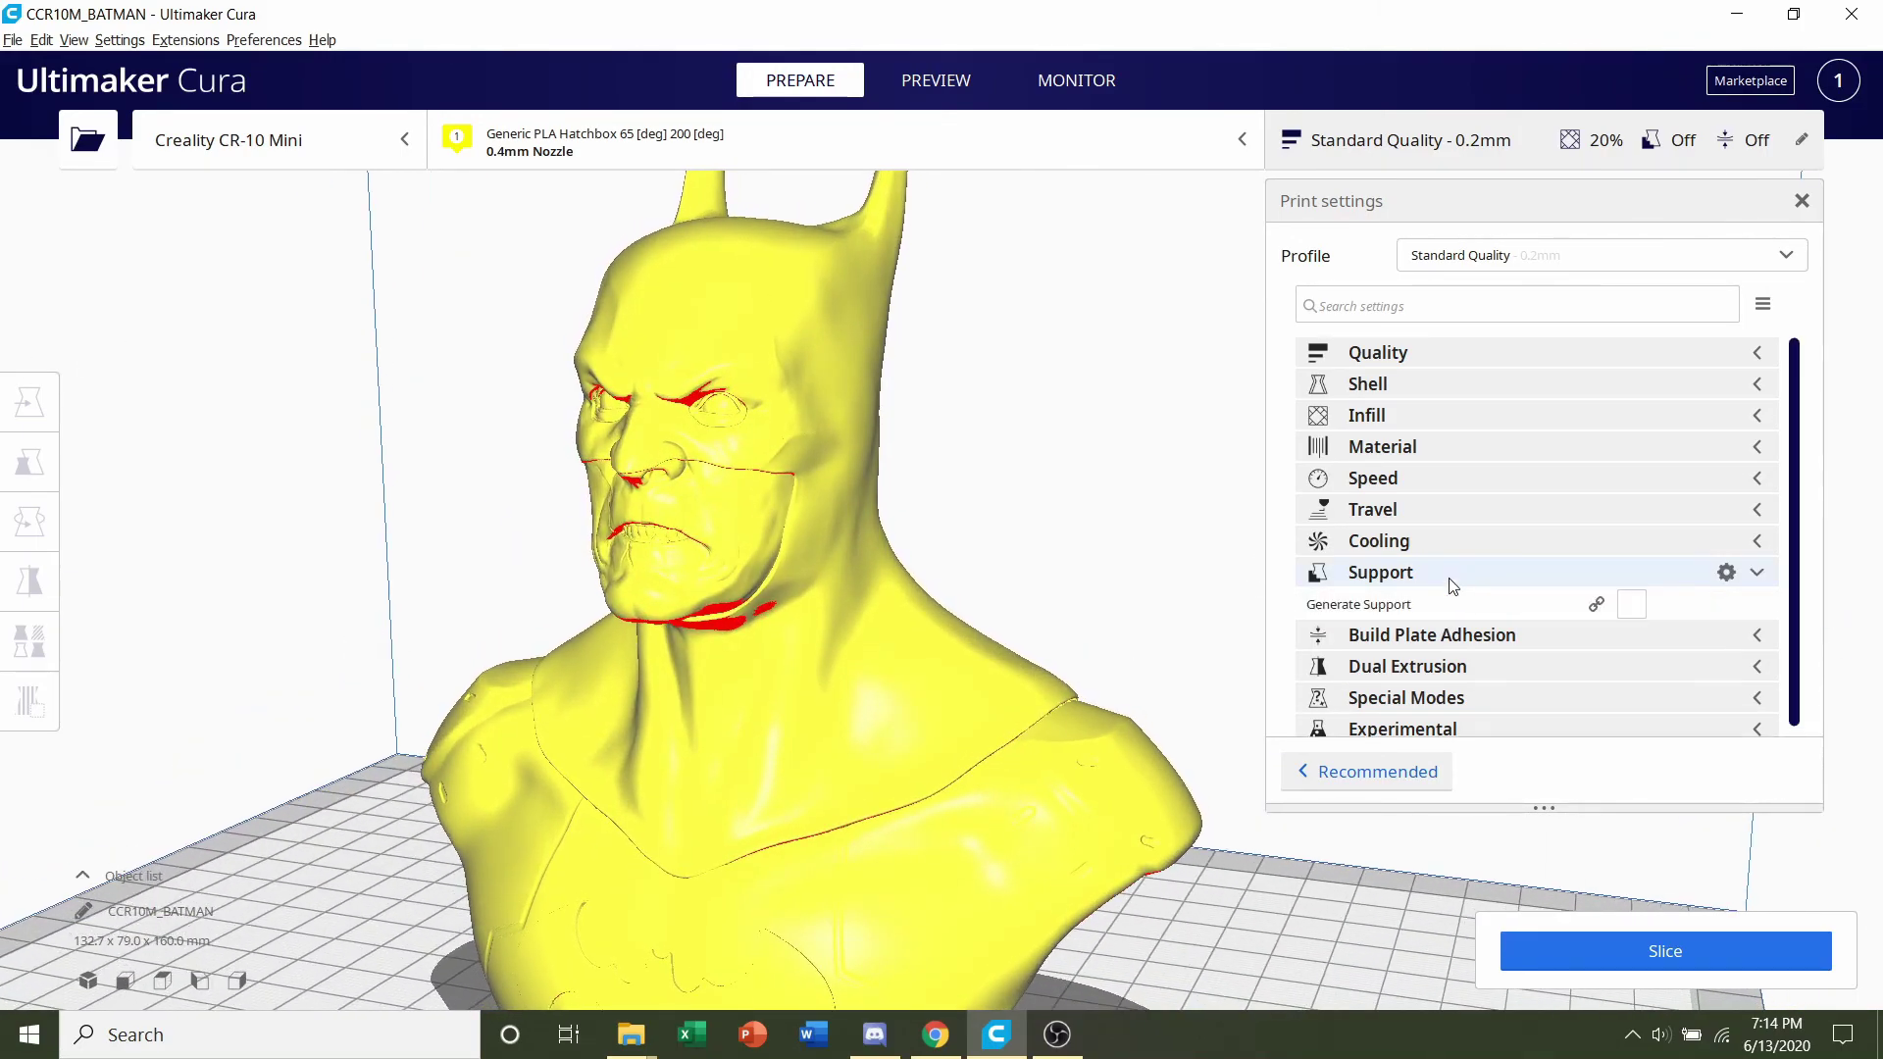
left_click(1631, 604)
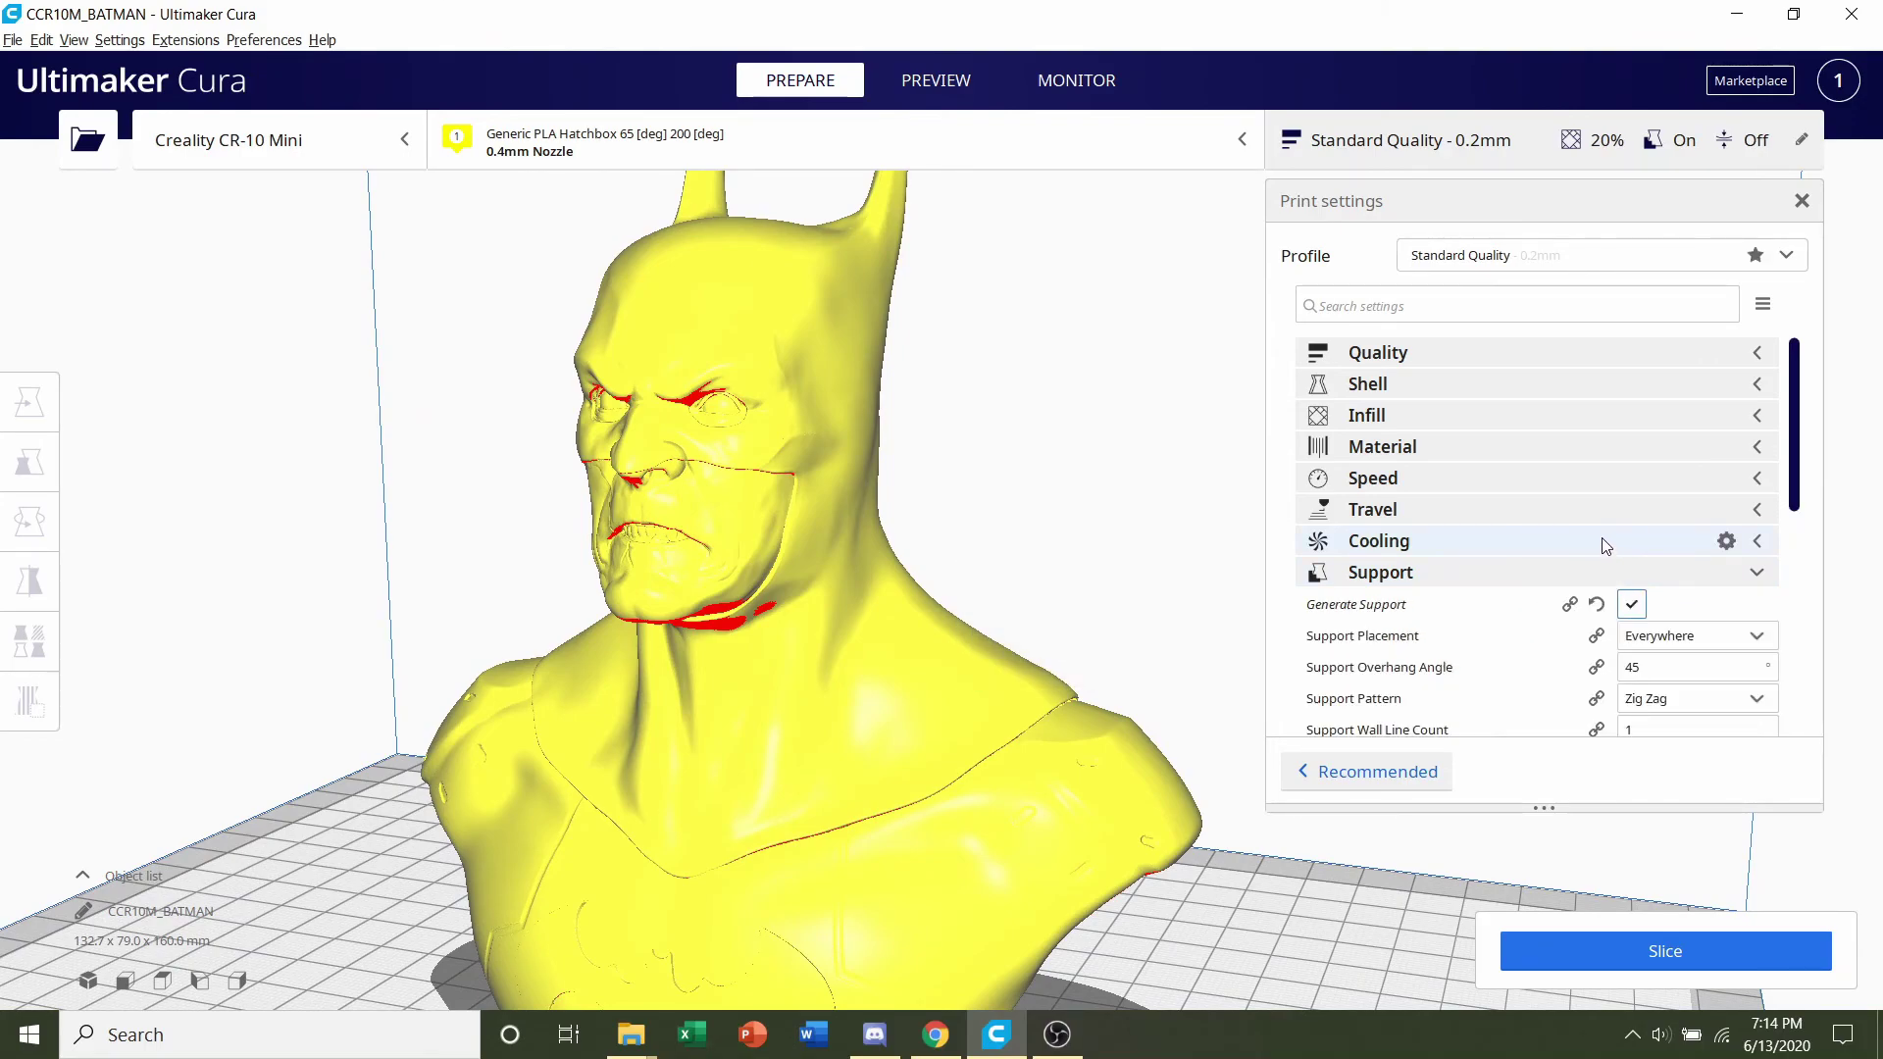
scroll(1605, 546, "down", 3)
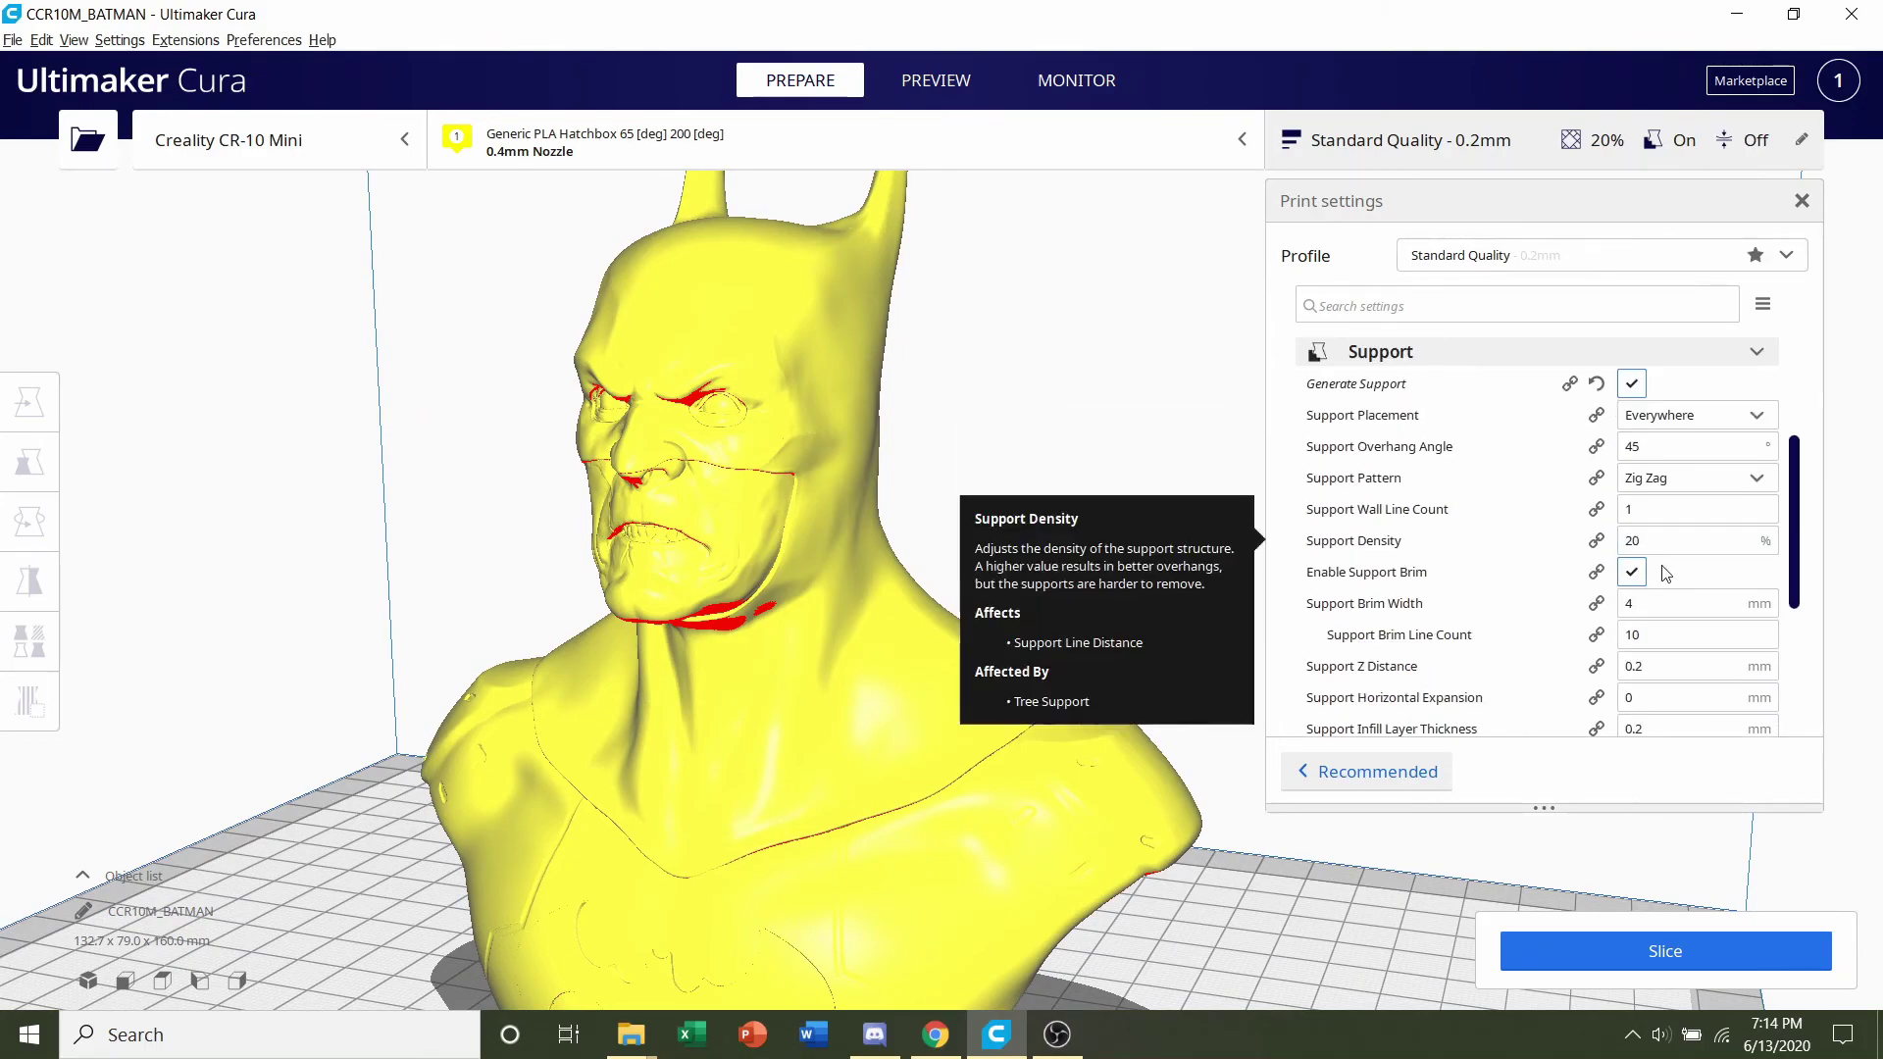
left_click(1643, 508)
key("BackSpace")
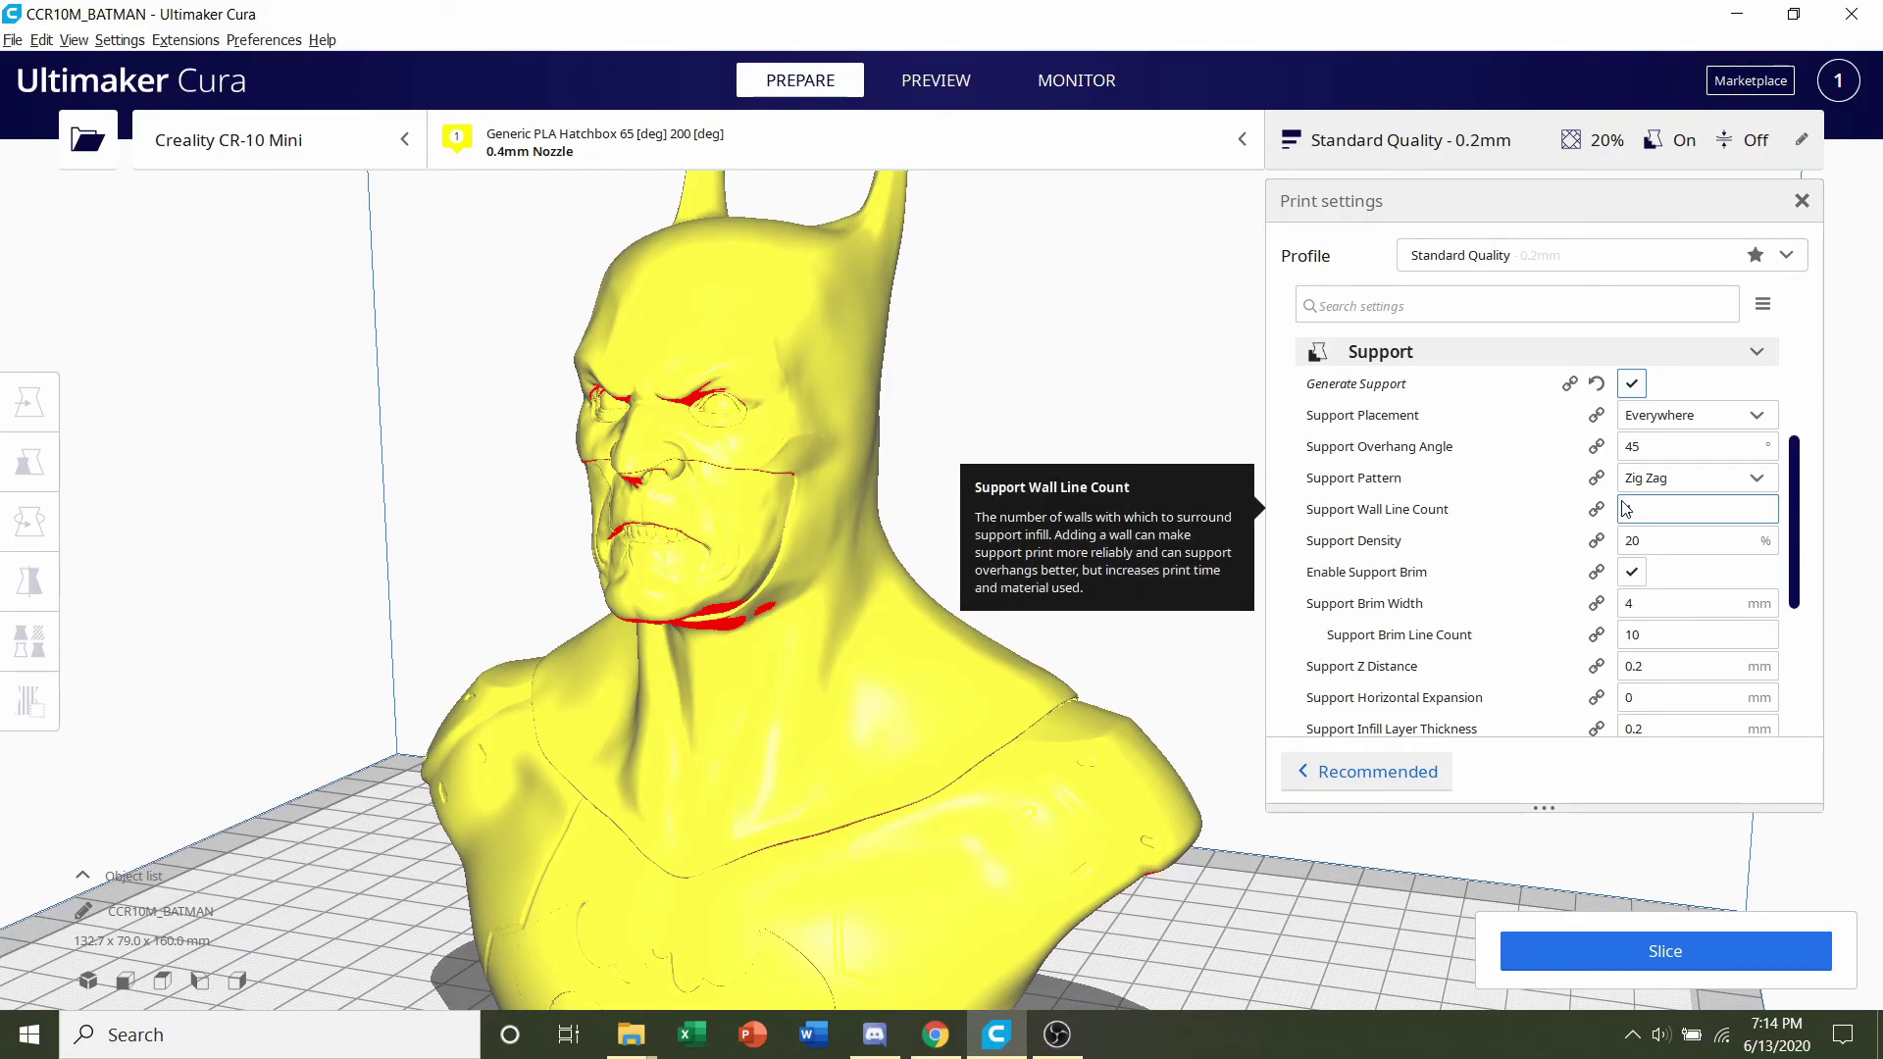
type("1")
double_click(1631, 446)
type("55")
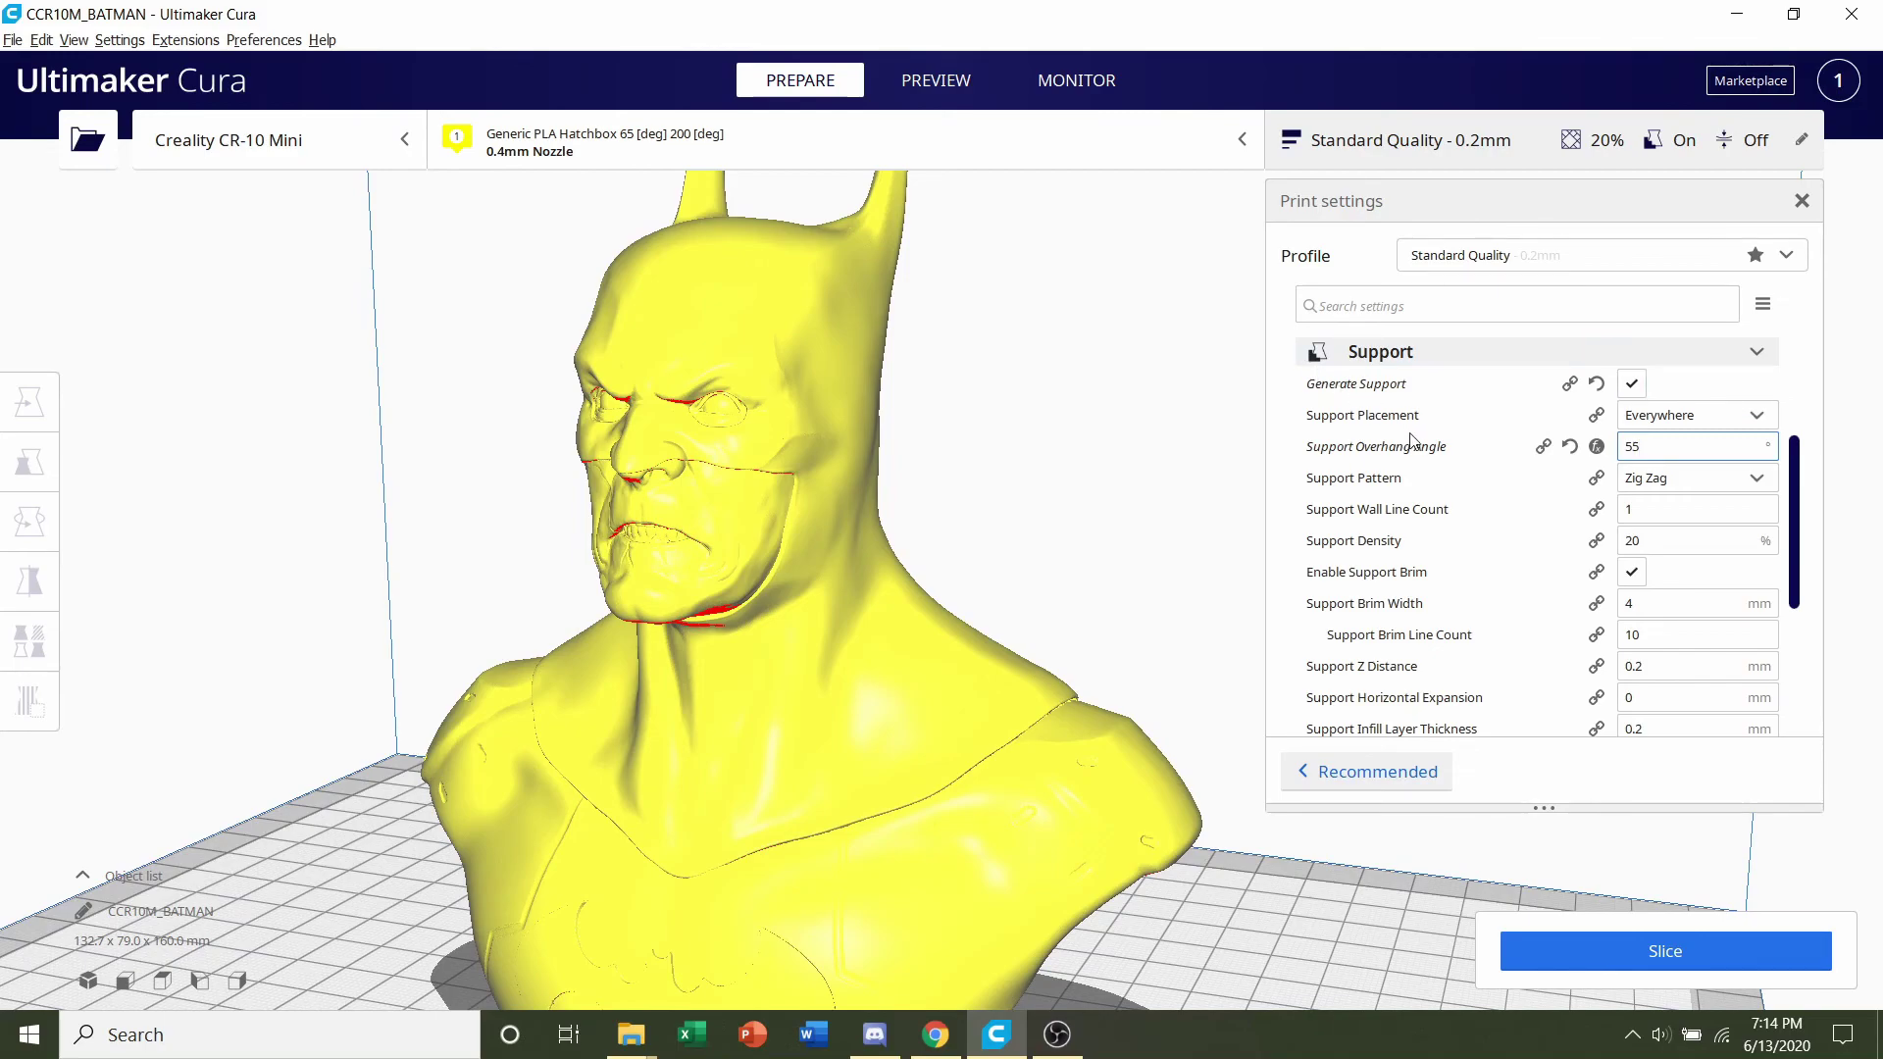
Orbit below, in front of and above the bust to check the overhangs and ears
scroll(1412, 442, "down", 5)
right_click_drag(802, 663, 774, 527)
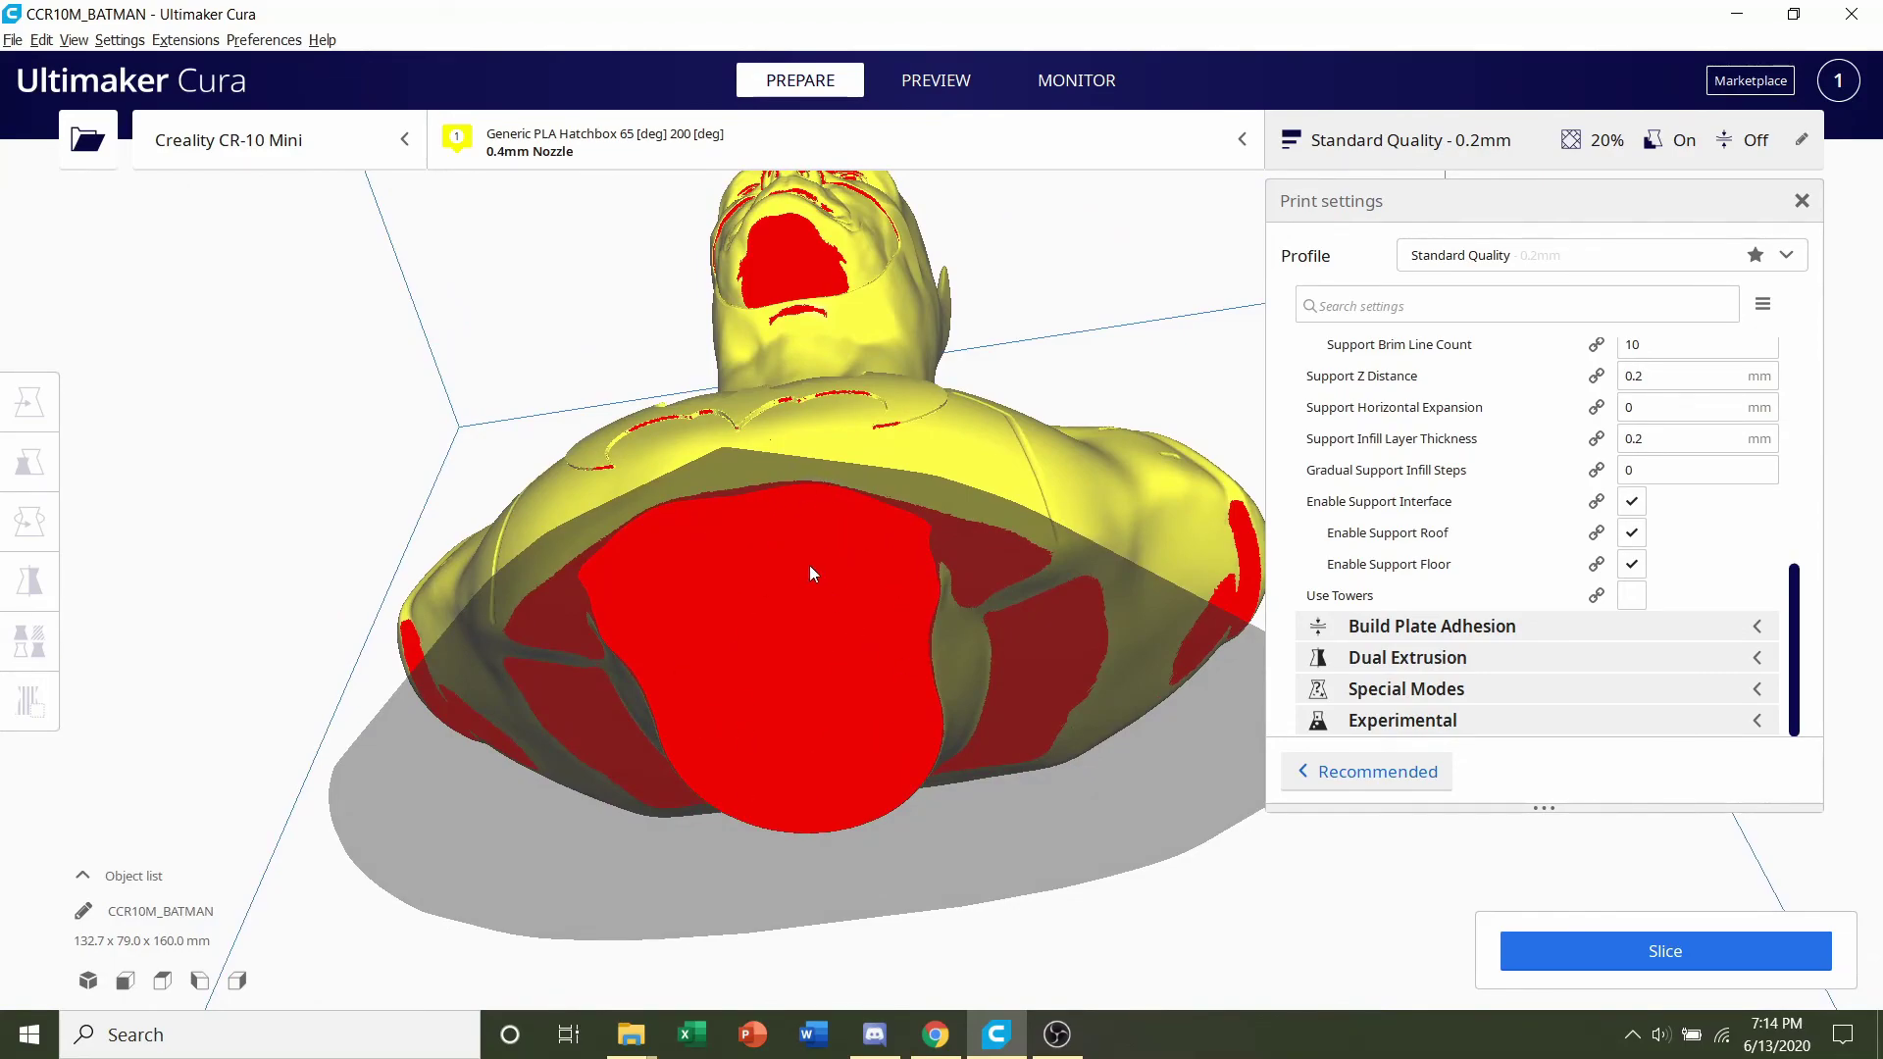
right_click_drag(840, 439, 942, 569)
right_click_drag(886, 488, 863, 608)
Slice the bust for a 15 h 46 min, 147 g print estimate
left_click(1544, 941)
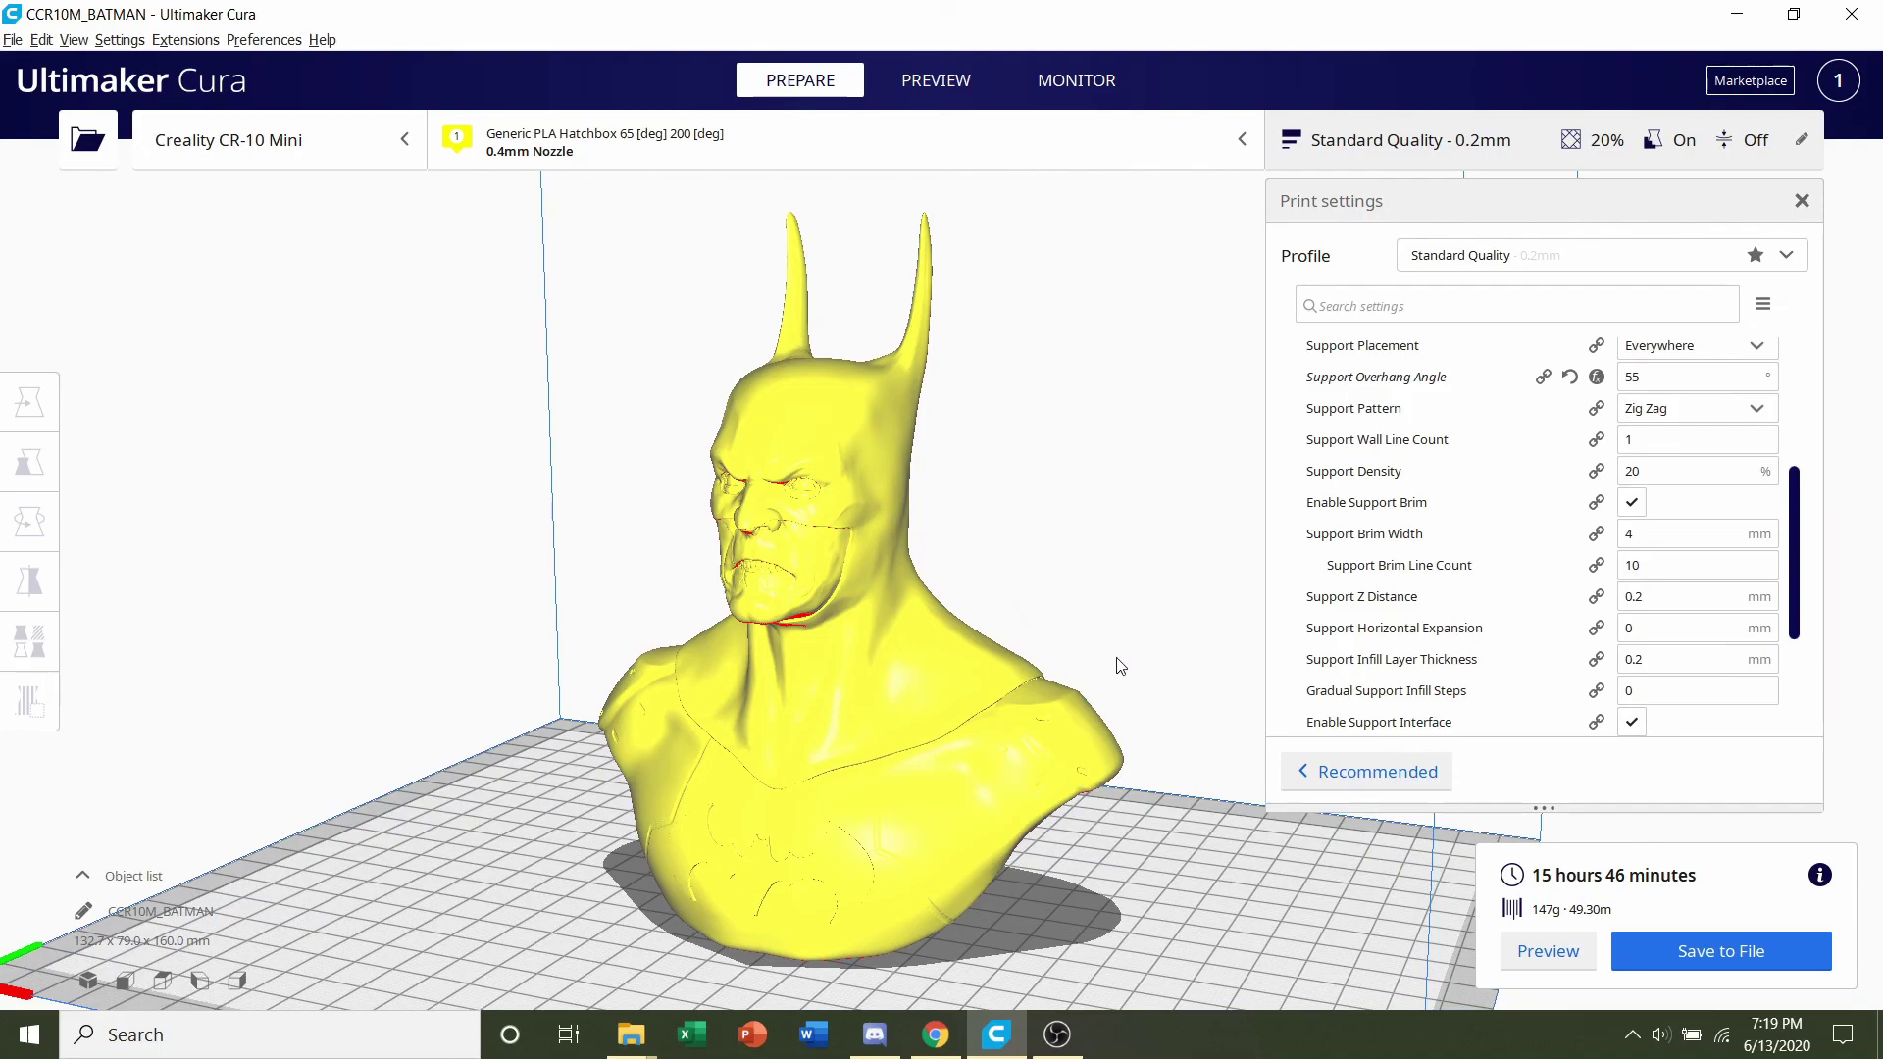
Switch to Preview and orbit around the sliced bust and its support structures
left_click(1523, 956)
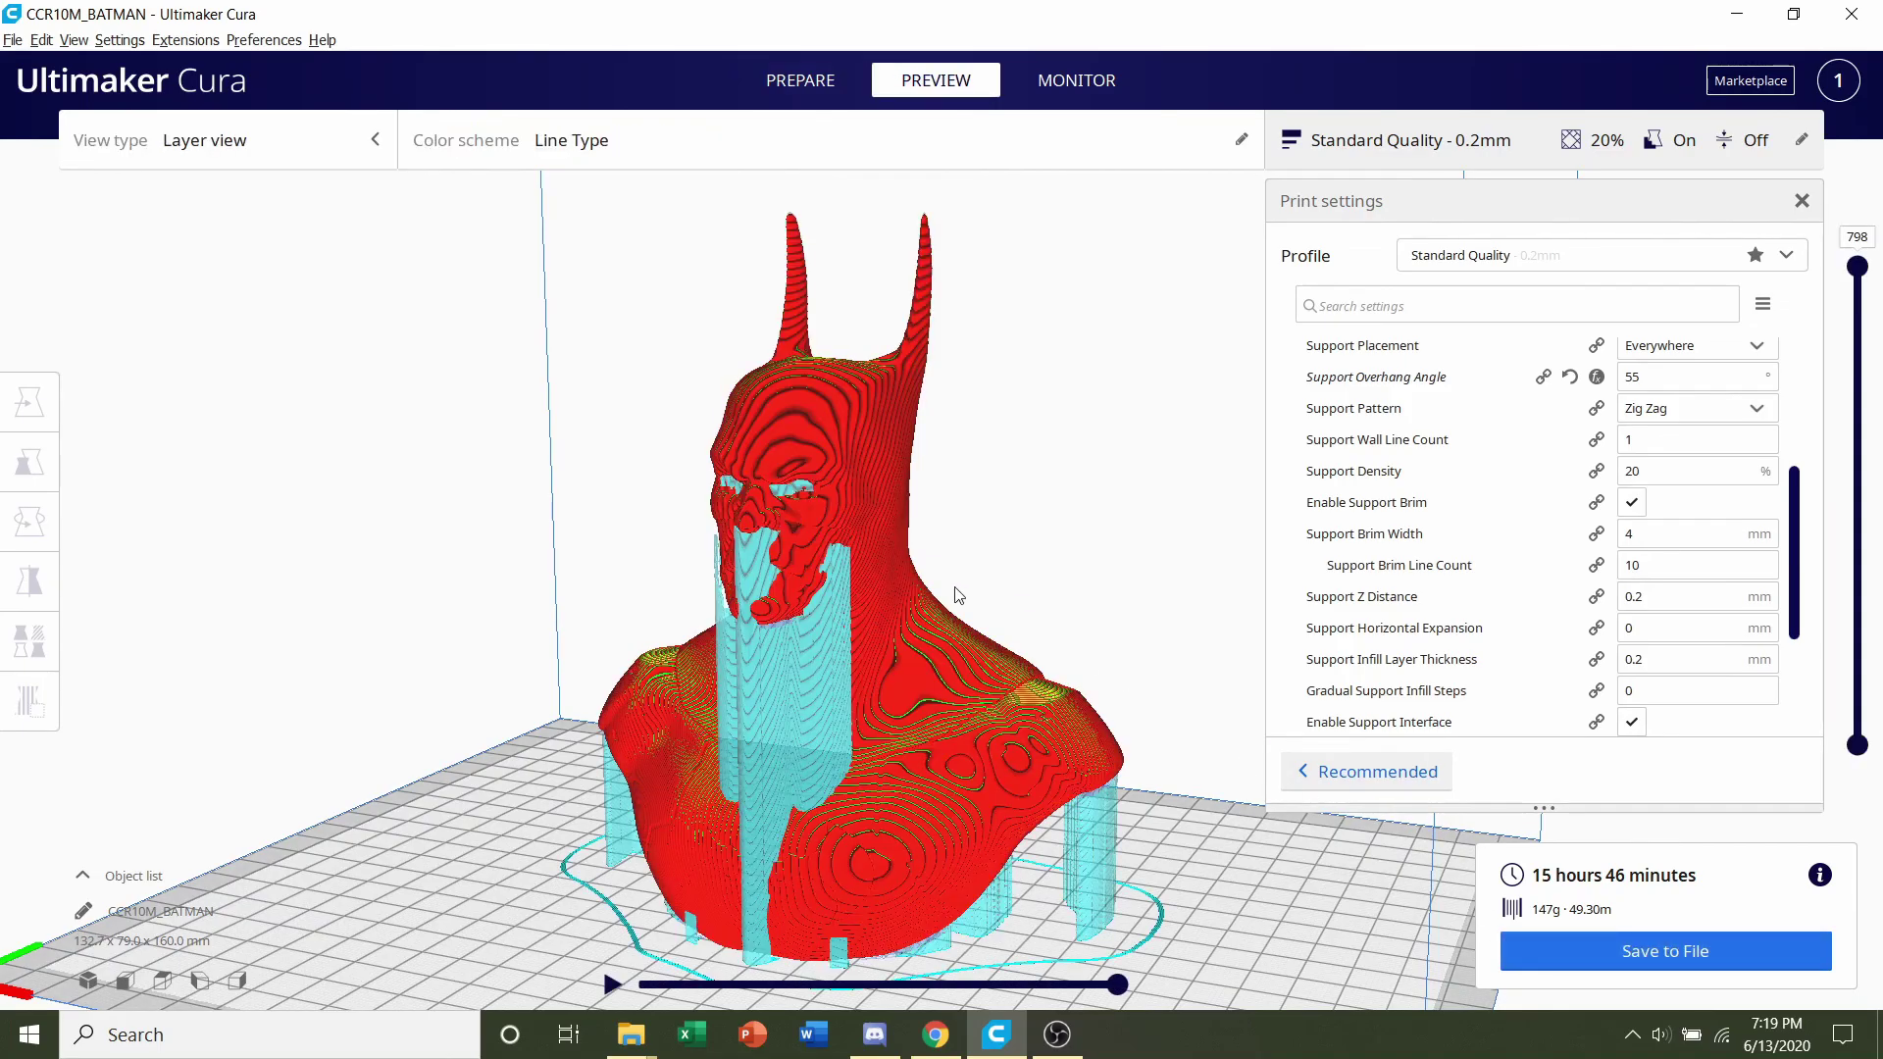
right_click_drag(960, 594, 631, 624)
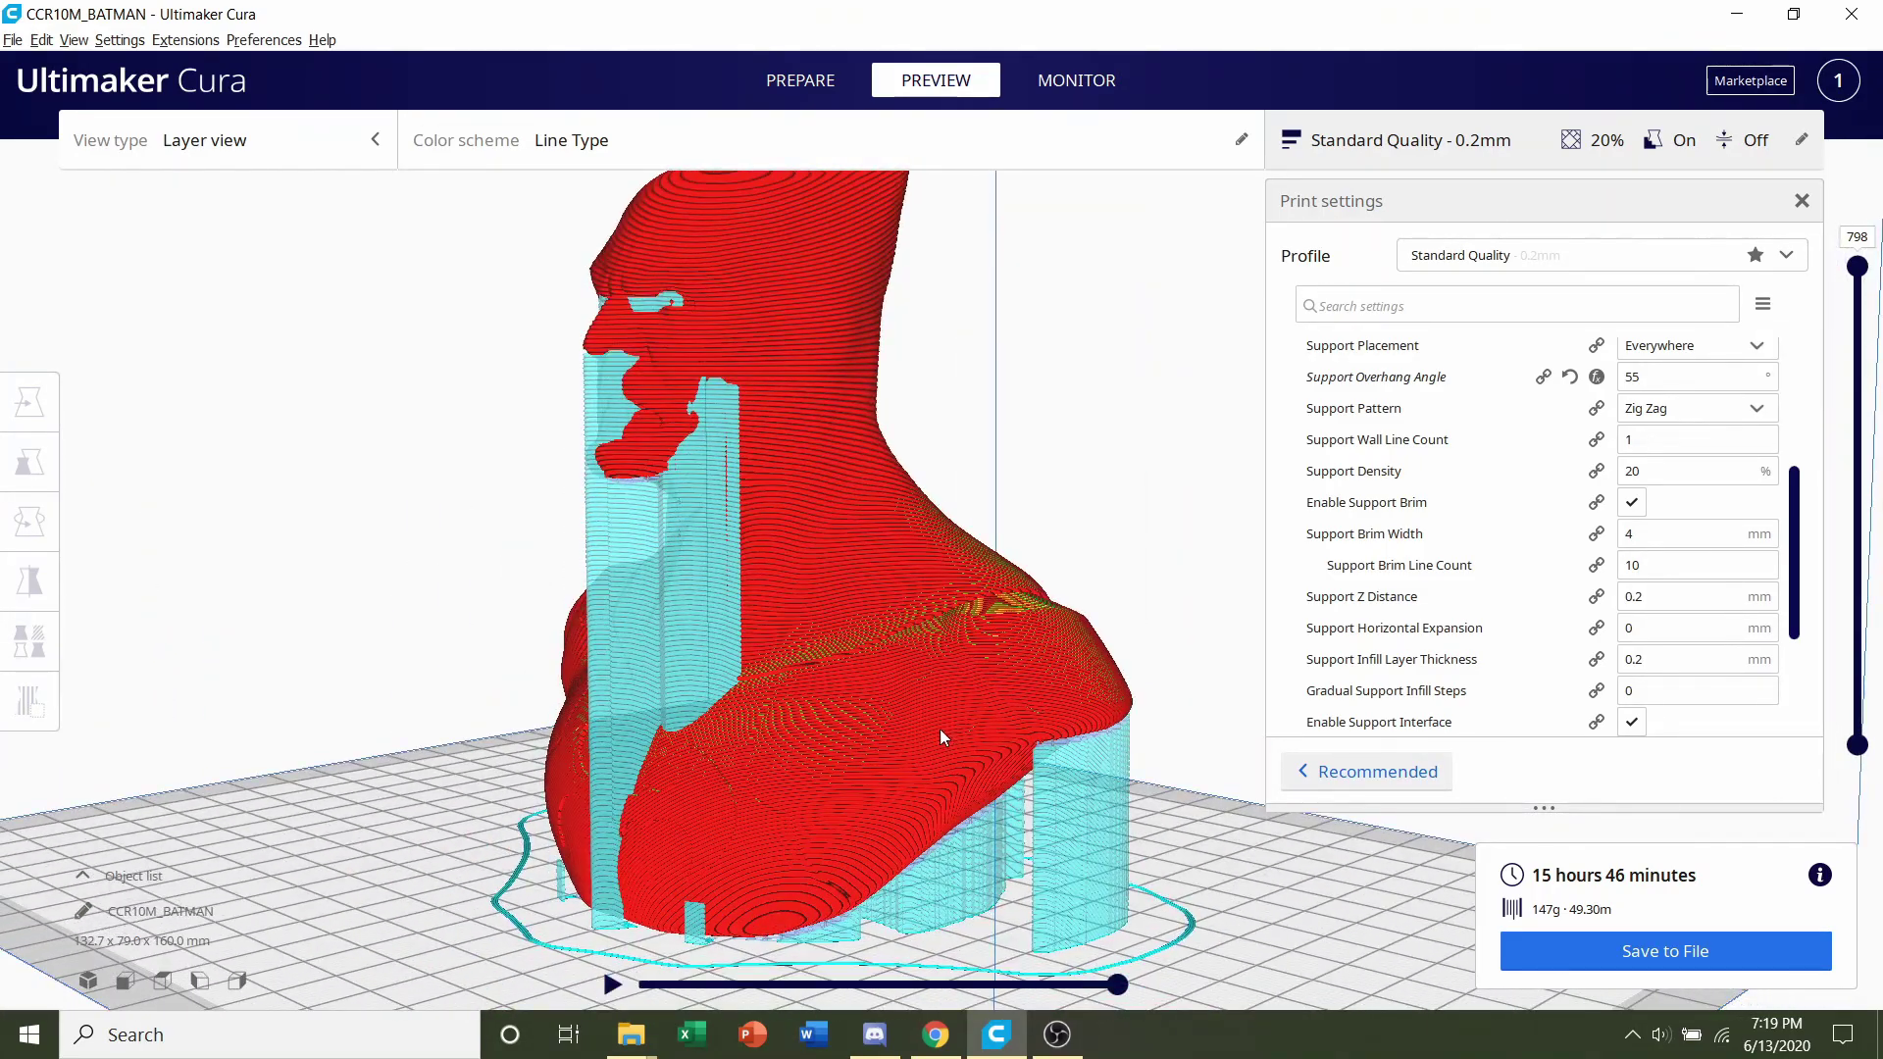